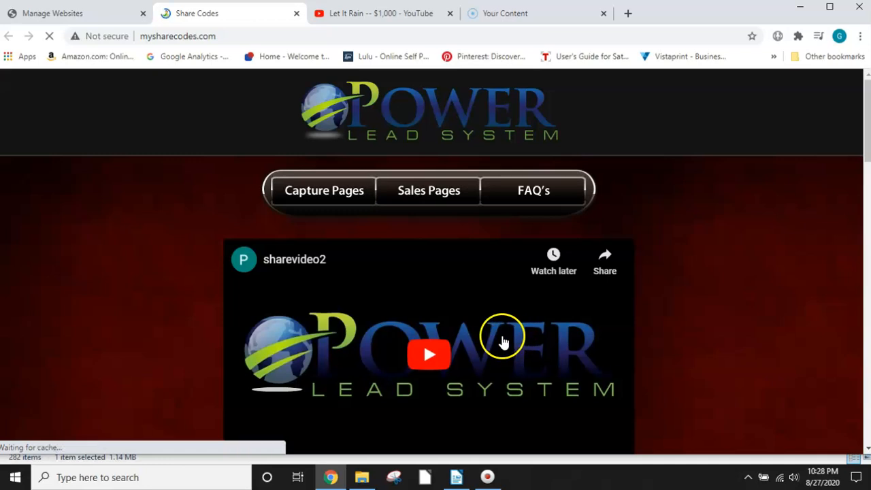
Step: Look through the mobile responsive capture page templates and their share codes, down to the Bonus Template
scroll(436, 243, "down", 3)
scroll(456, 283, "down", 2)
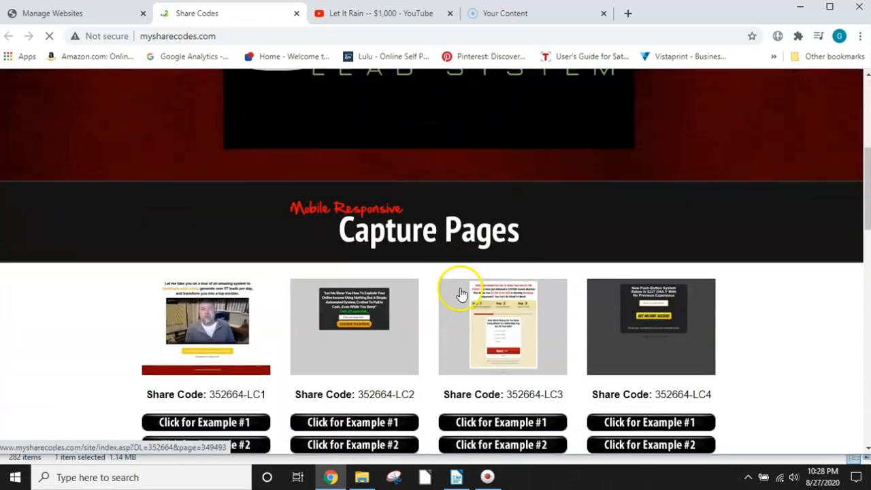
scroll(527, 291, "down", 10)
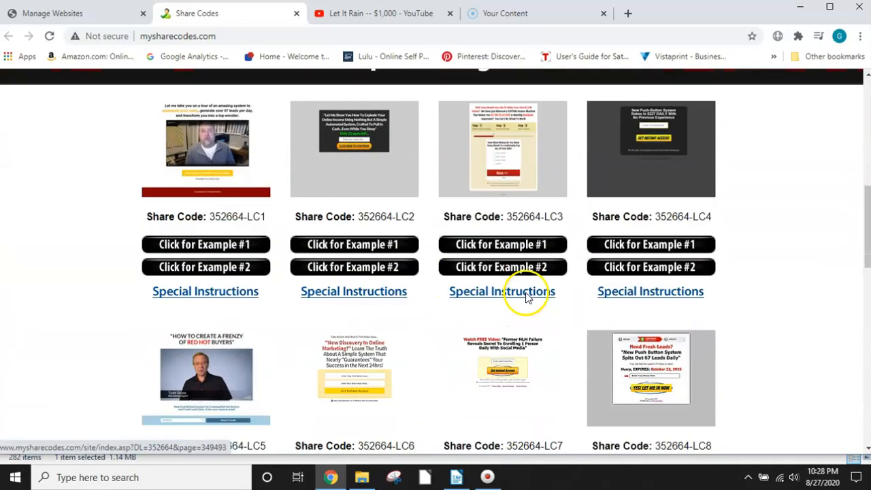
scroll(526, 296, "up", 12)
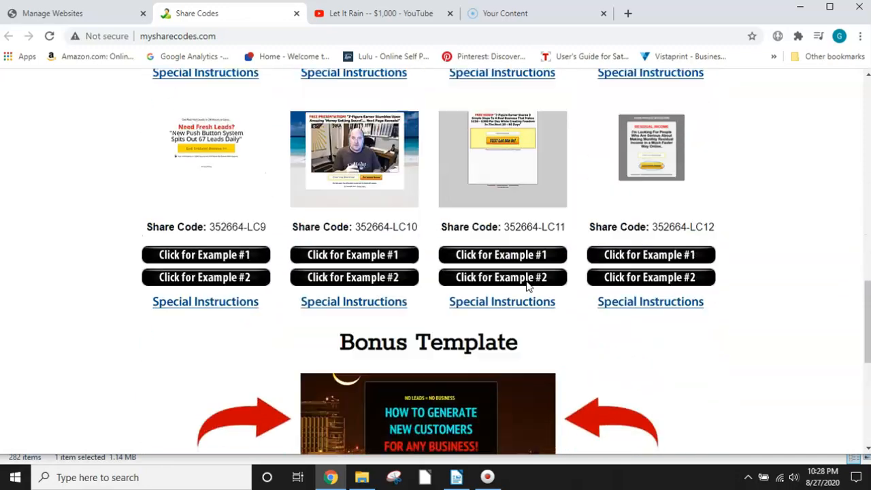
scroll(519, 261, "up", 3)
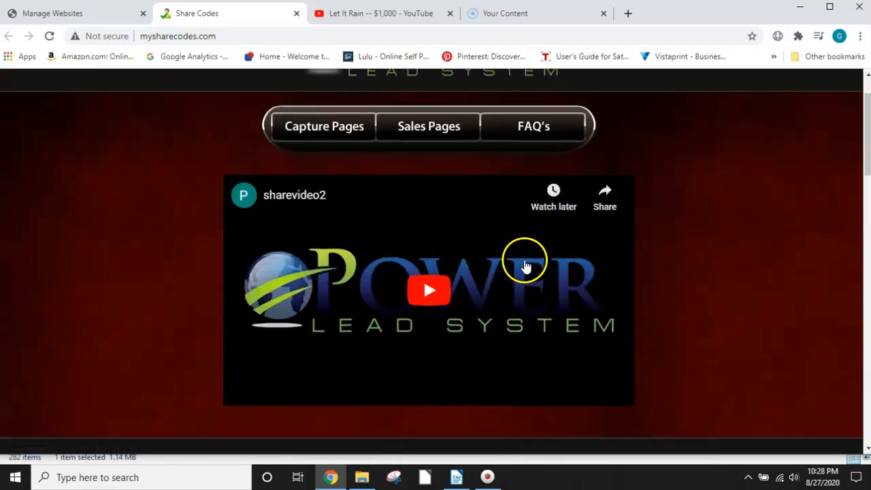
Step: Open the Sales Pages collection and look through its templates and share codes
left_click(426, 130)
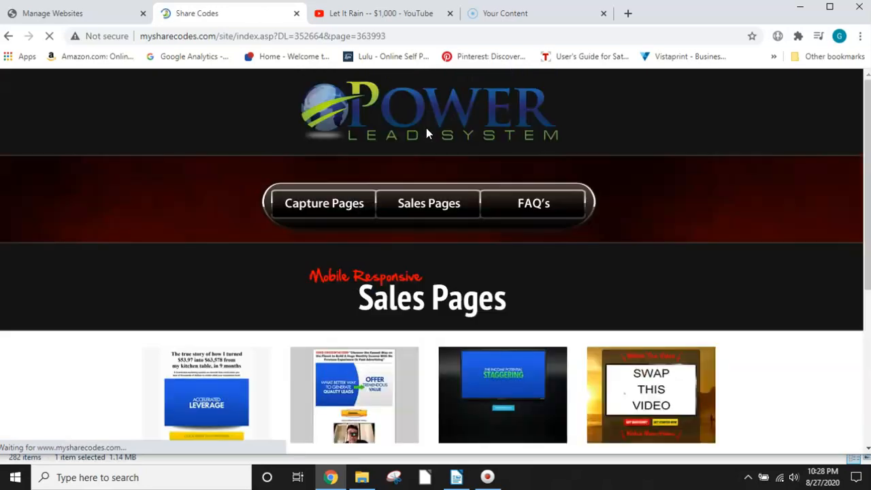
scroll(418, 279, "down", 4)
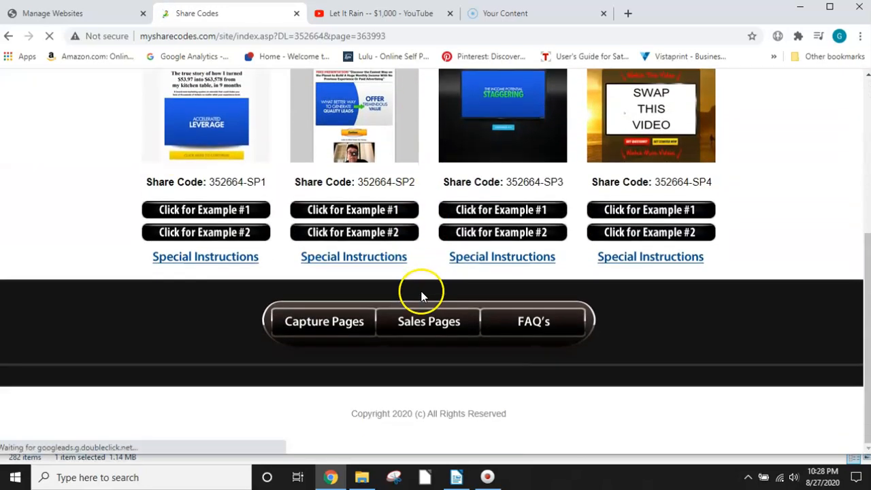
scroll(422, 296, "up", 5)
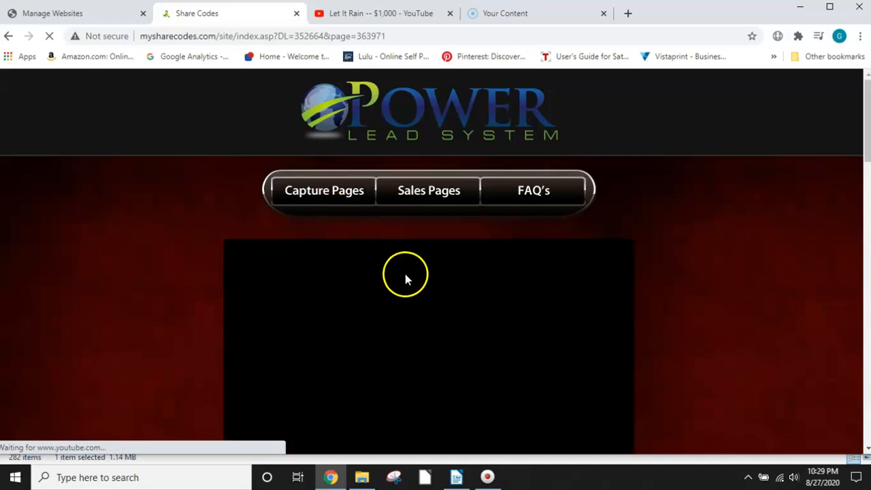
Step: Find the LC10 template among the capture pages, view its Example #1, and close the example
scroll(406, 277, "down", 9)
scroll(411, 282, "down", 3)
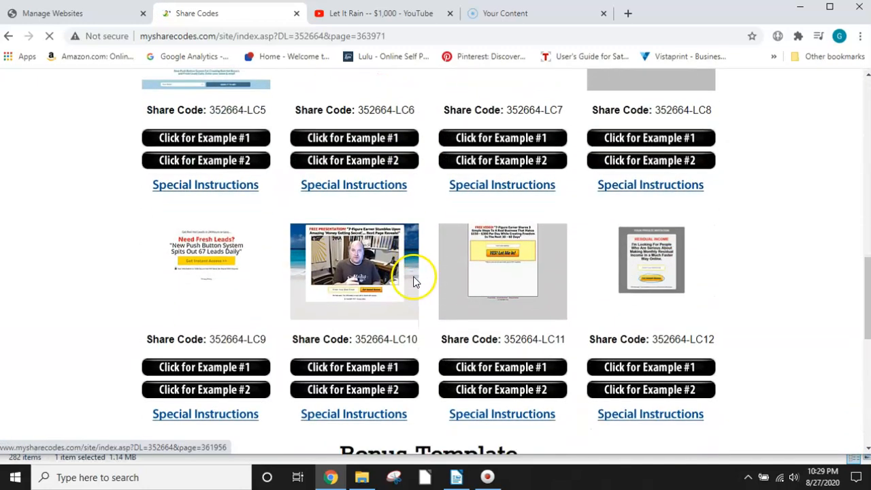
scroll(414, 281, "down", 2)
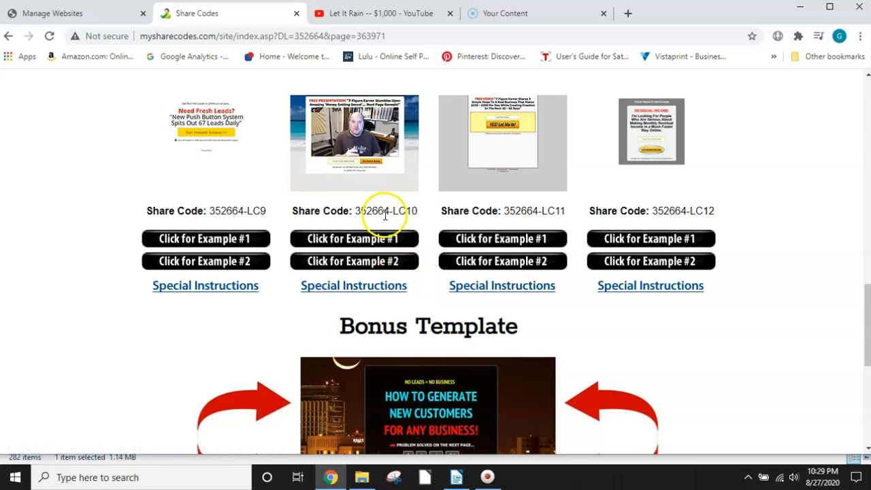
left_click(348, 241)
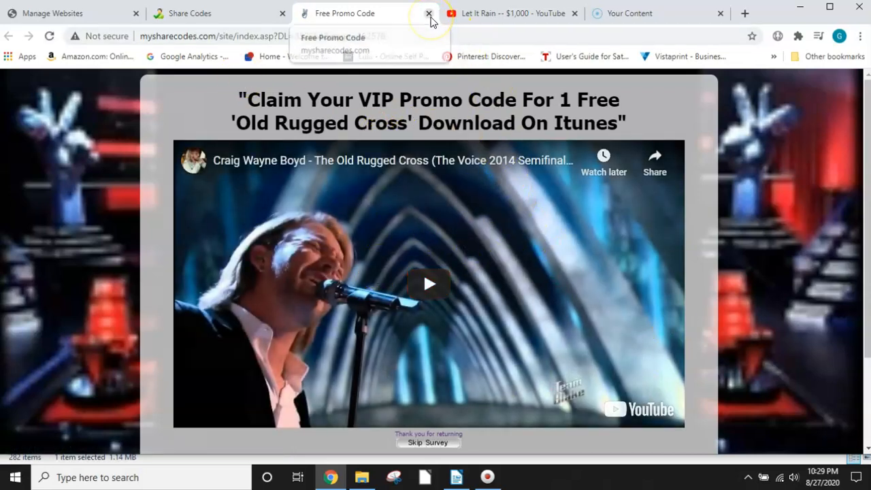
left_click(429, 14)
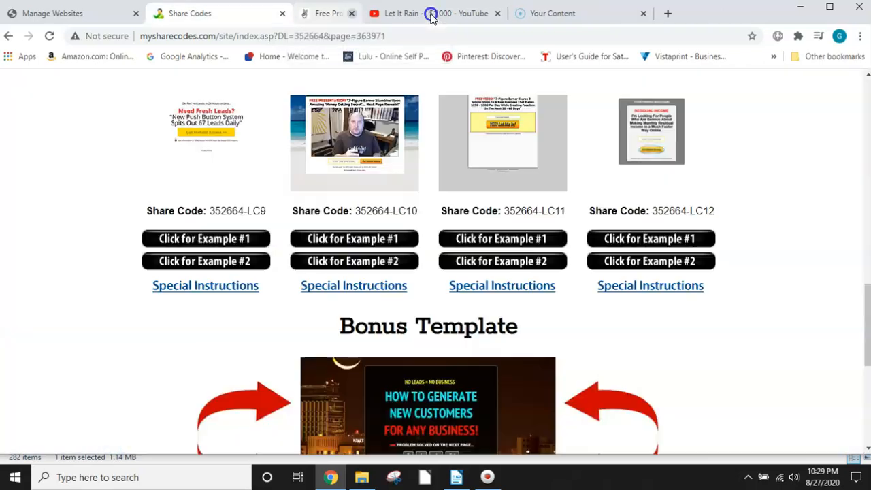
Step: View Example #2 of the LC10 capture page down to its email form, and close the example
left_click(373, 263)
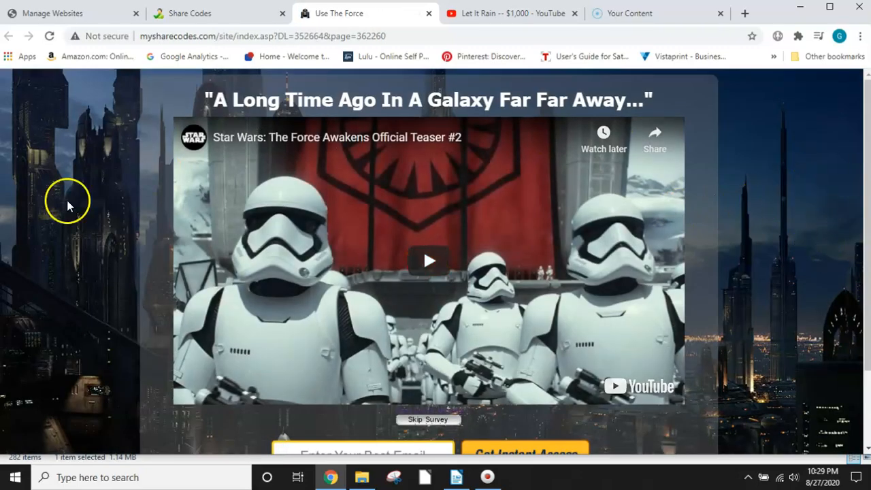
scroll(789, 260, "down", 1)
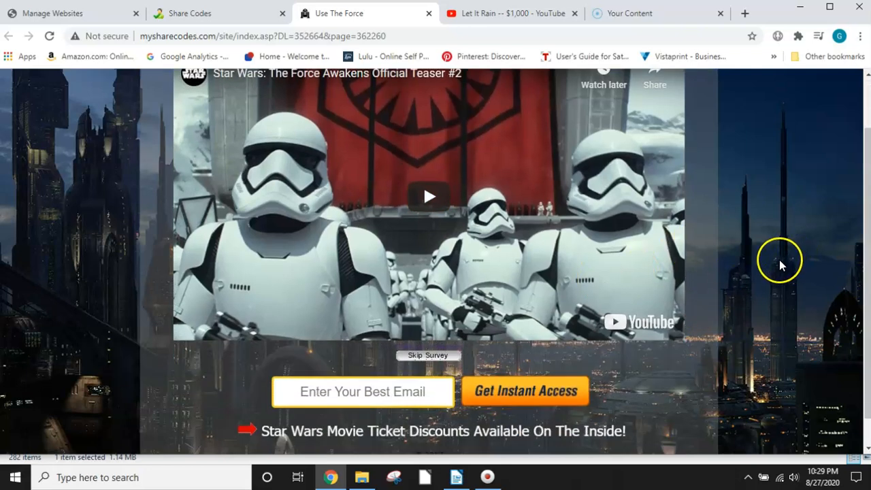
scroll(259, 436, "down", 1)
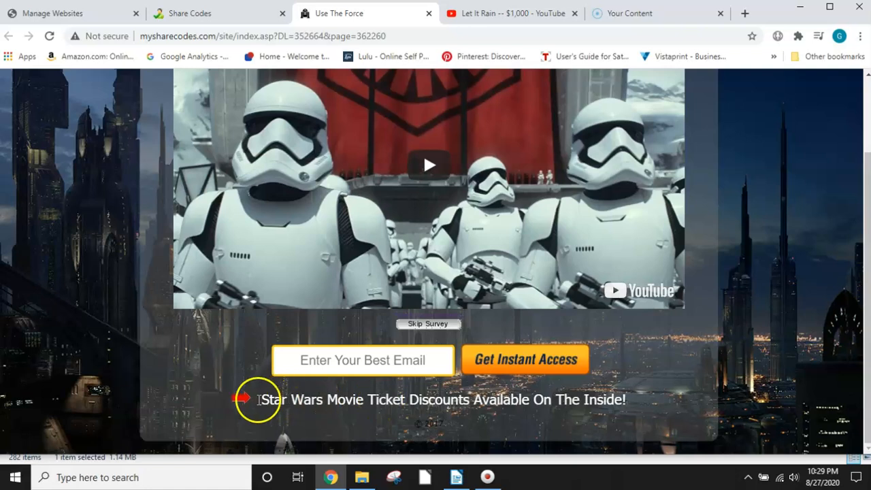
scroll(554, 413, "up", 3)
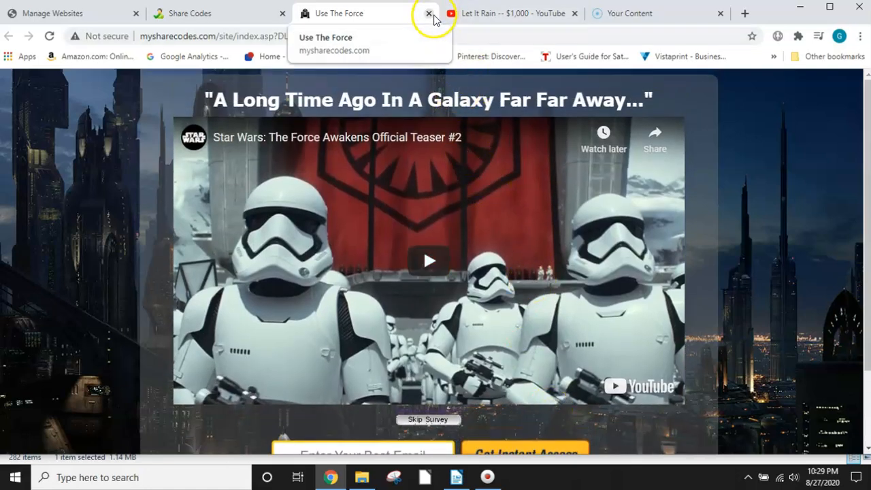
left_click(429, 13)
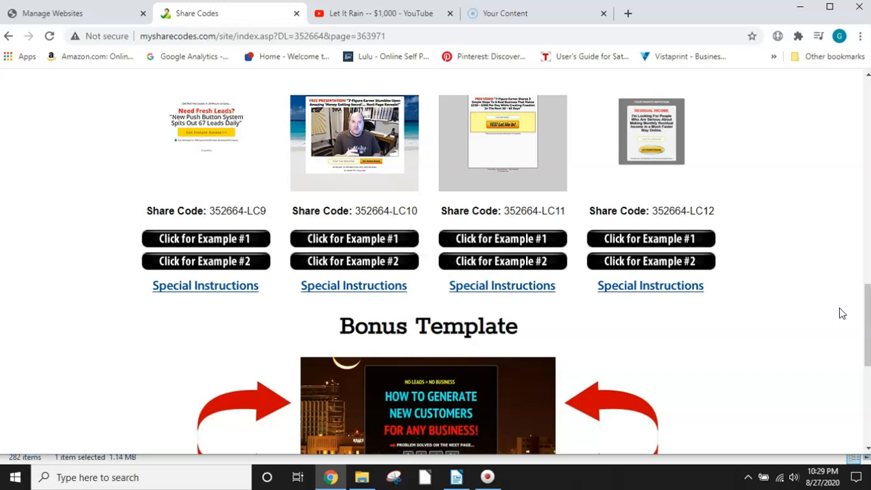
Step: Copy the share code 352664-LC10 from under the LC10 capture page template
left_click(418, 212)
left_click_drag(418, 211, 373, 207)
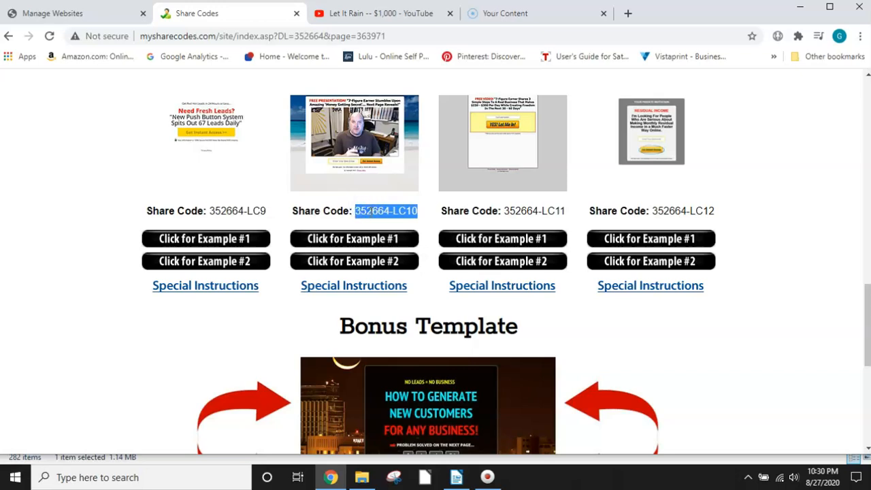
right_click(379, 214)
left_click(393, 223)
scroll(408, 157, "up", 12)
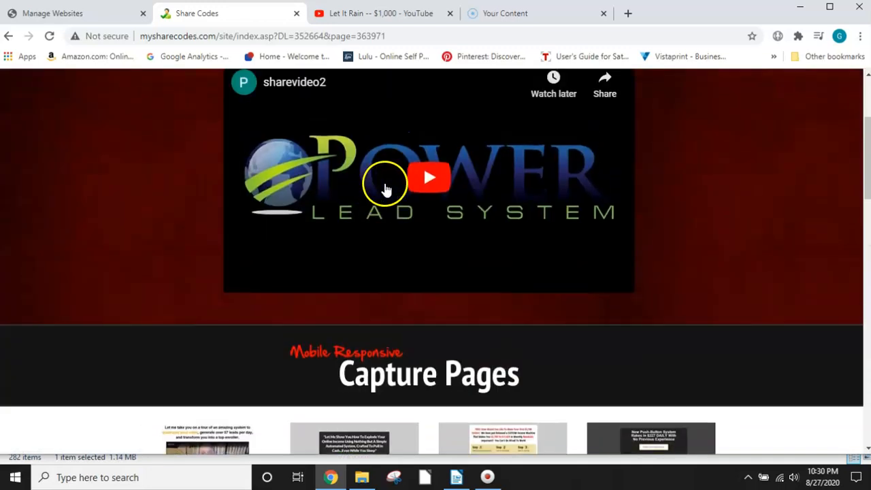
Step: Switch to the Power Lead System back office and open the My Sharing Codes page at the content code field
scroll(385, 188, "up", 3)
left_click(52, 13)
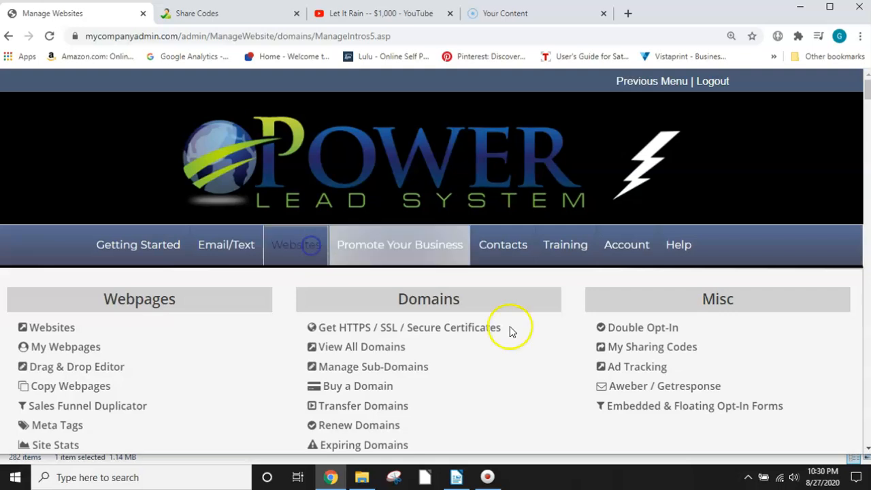
left_click(683, 351)
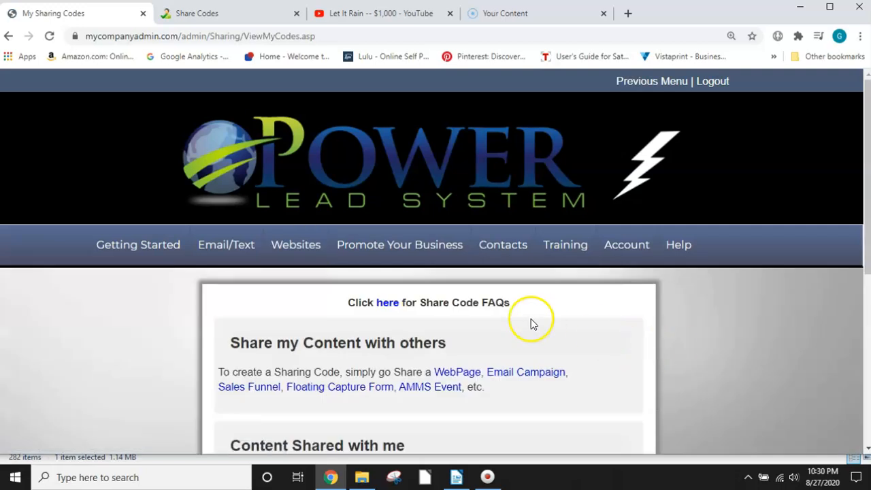
scroll(456, 333, "down", 3)
scroll(467, 320, "down", 1)
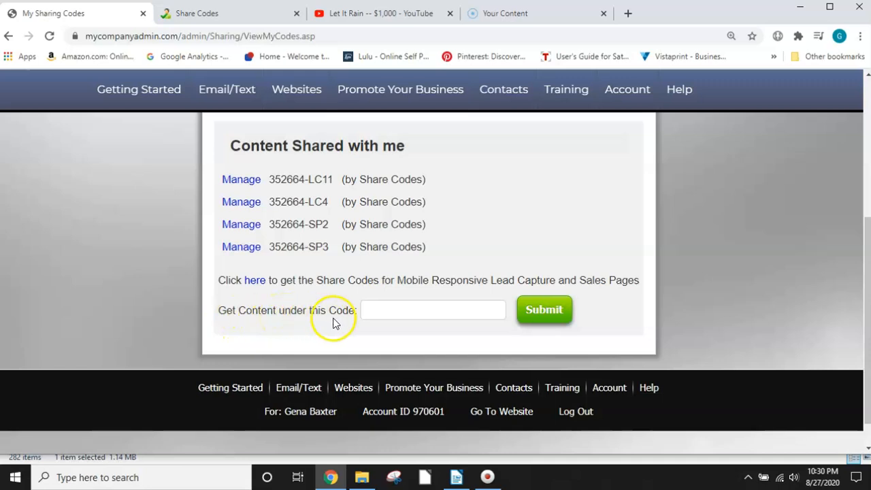
left_click(371, 311)
left_click(384, 311)
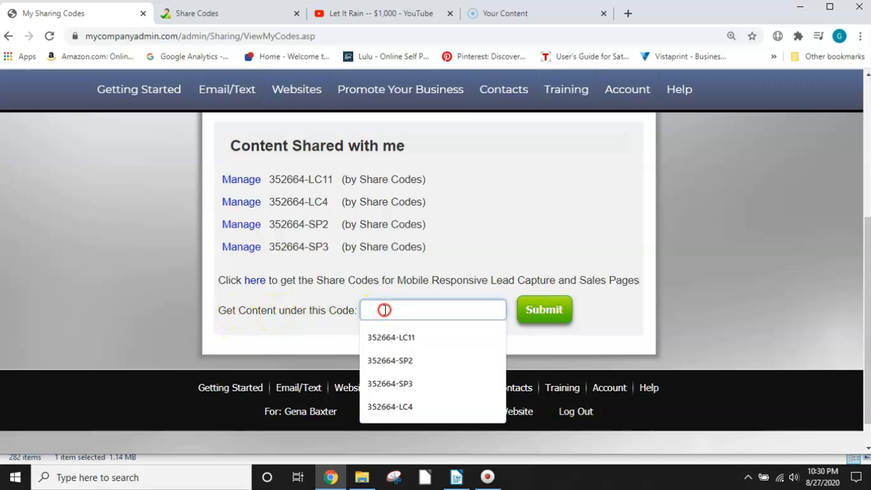
right_click(385, 310)
left_click(411, 155)
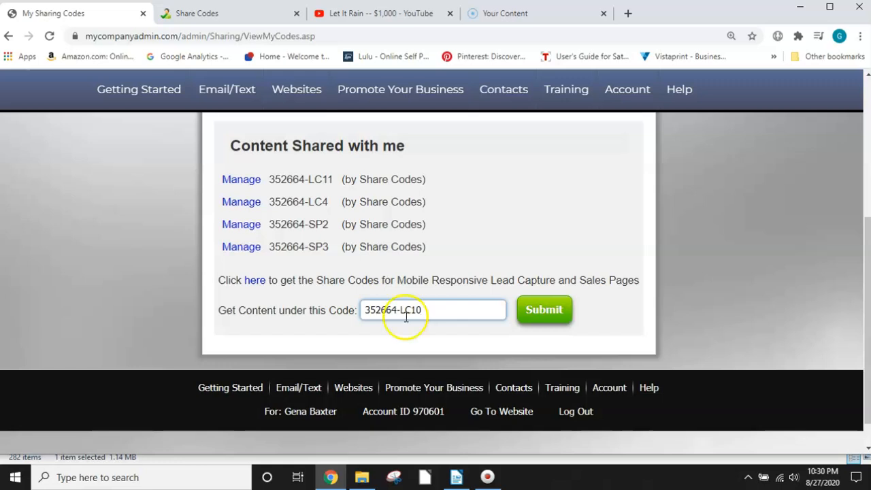
left_click(546, 312)
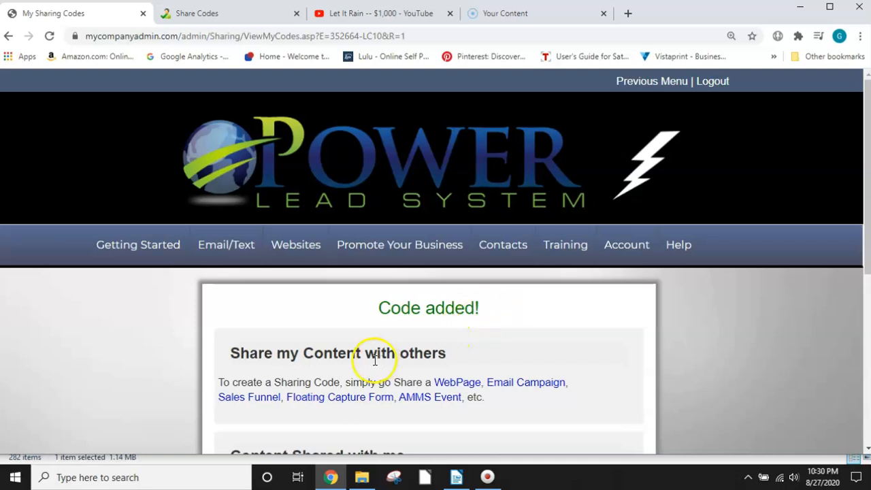
scroll(411, 367, "down", 2)
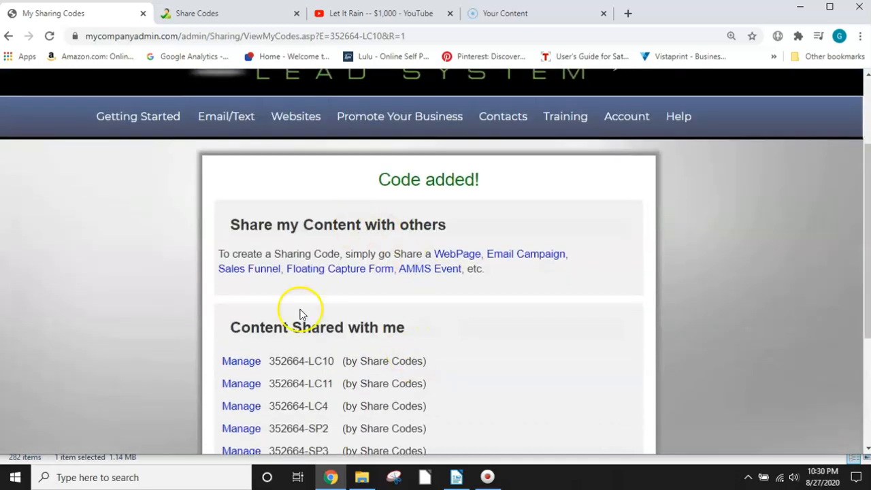
scroll(433, 330, "down", 3)
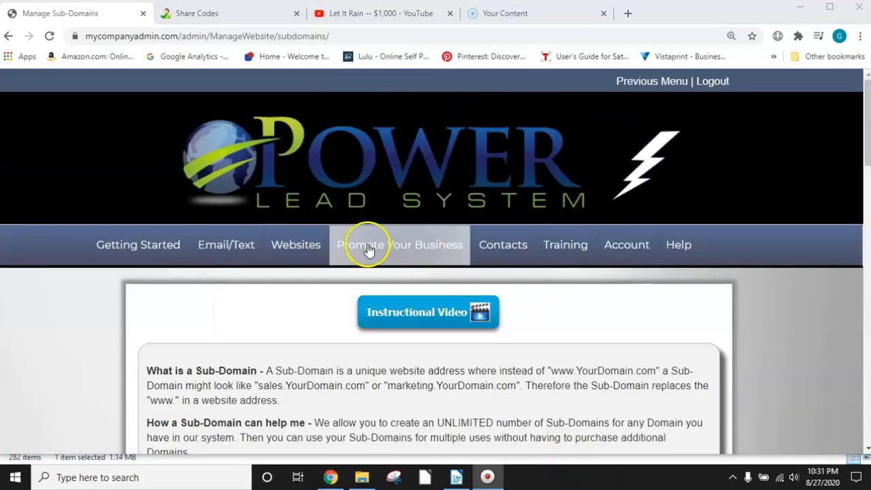
Step: Open the Websites management page and set the attraction goal to "become a Prospect for whatever I want"
mouse_move(311, 252)
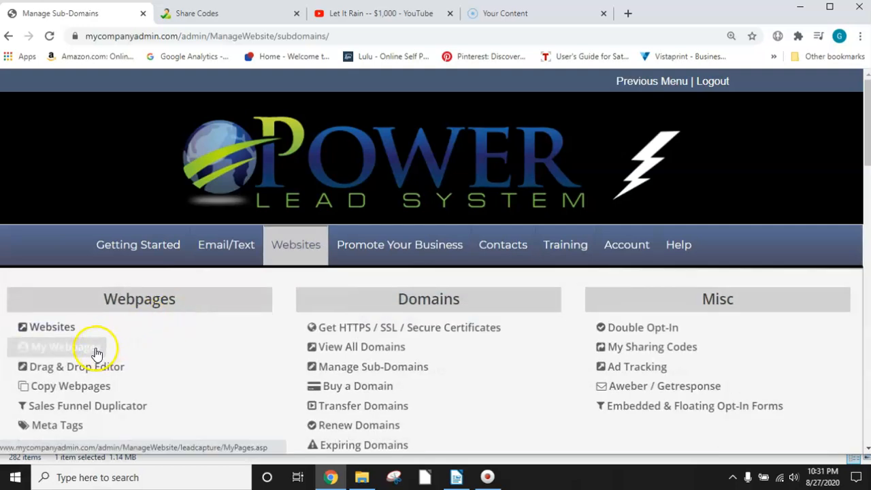
left_click(69, 329)
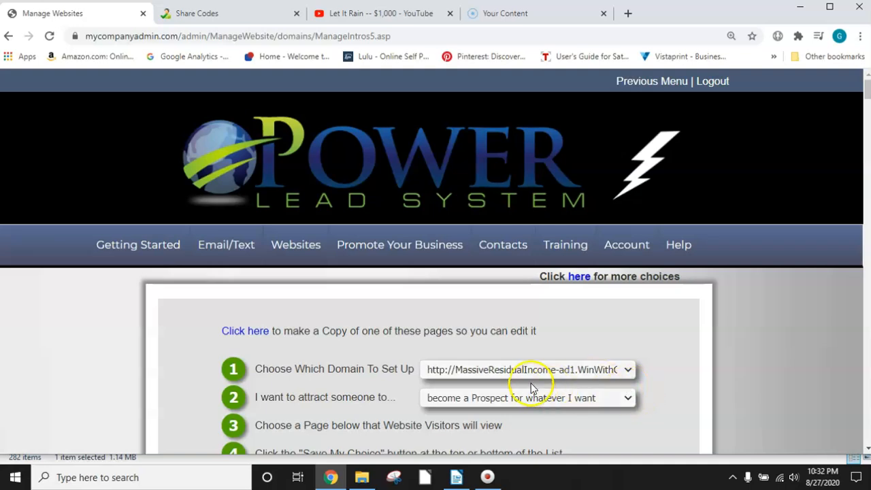
scroll(581, 389, "down", 1)
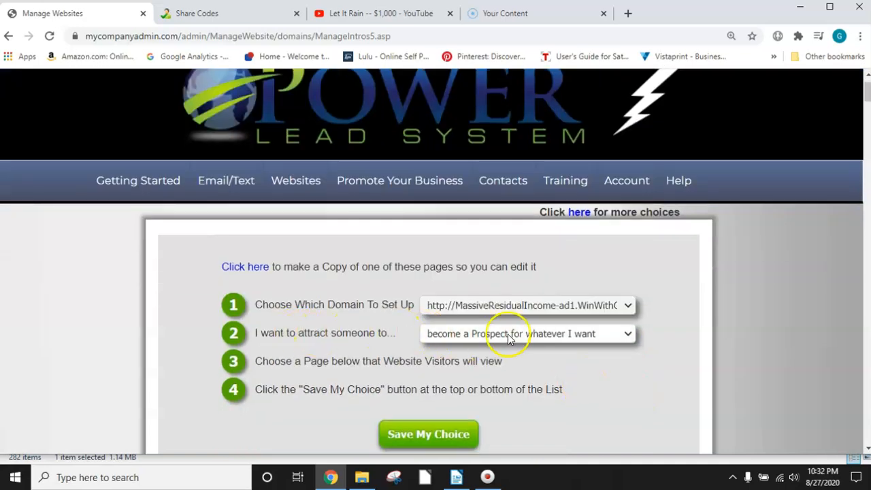
left_click(626, 334)
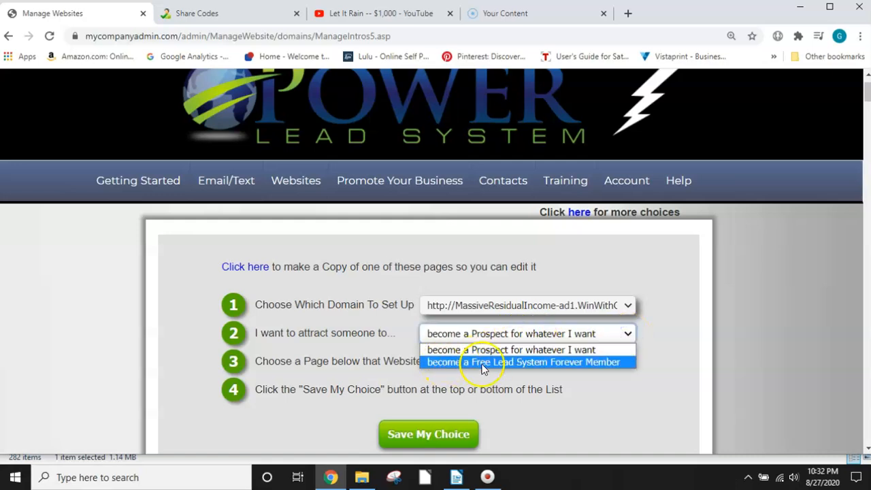
left_click(568, 349)
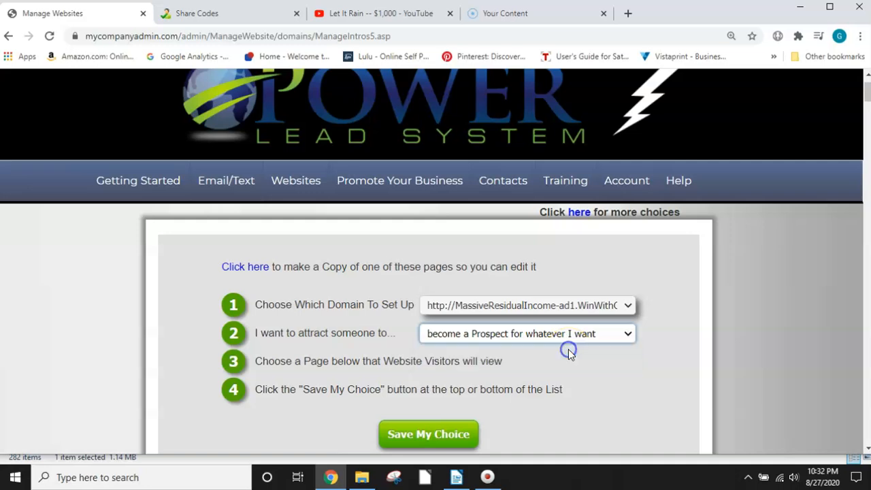
Step: Review the LC10a, LC10b and LC10c capture page variants listed under Shared Choices
scroll(553, 379, "down", 4)
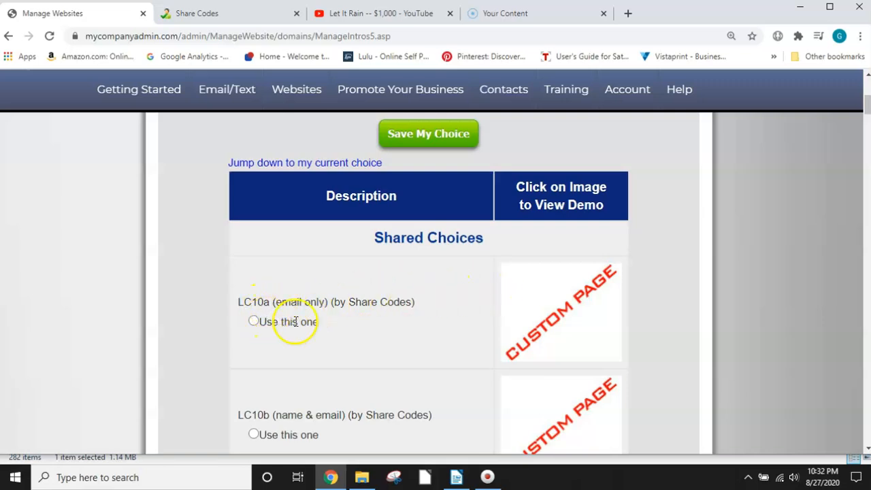
scroll(350, 317, "down", 2)
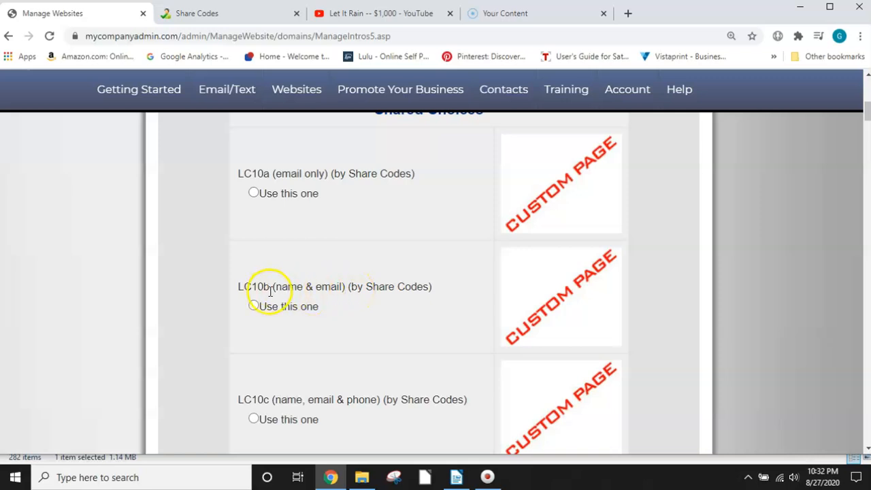
scroll(292, 306, "down", 1)
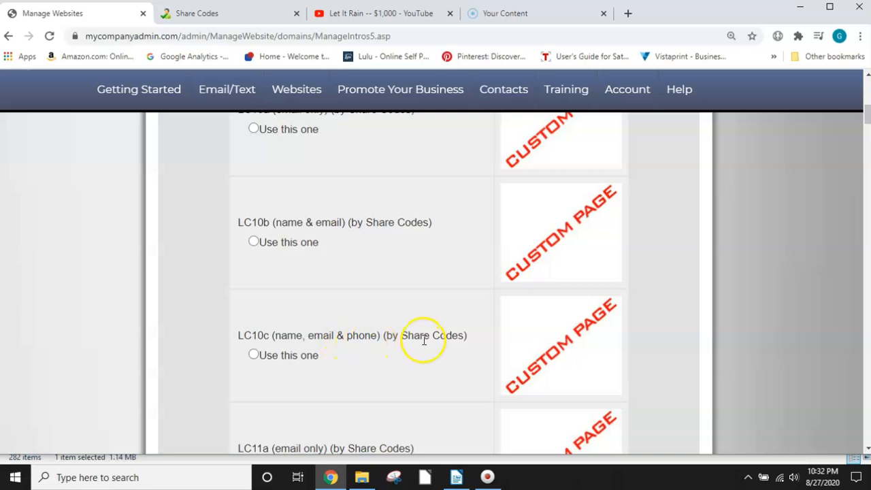
scroll(424, 340, "down", 8)
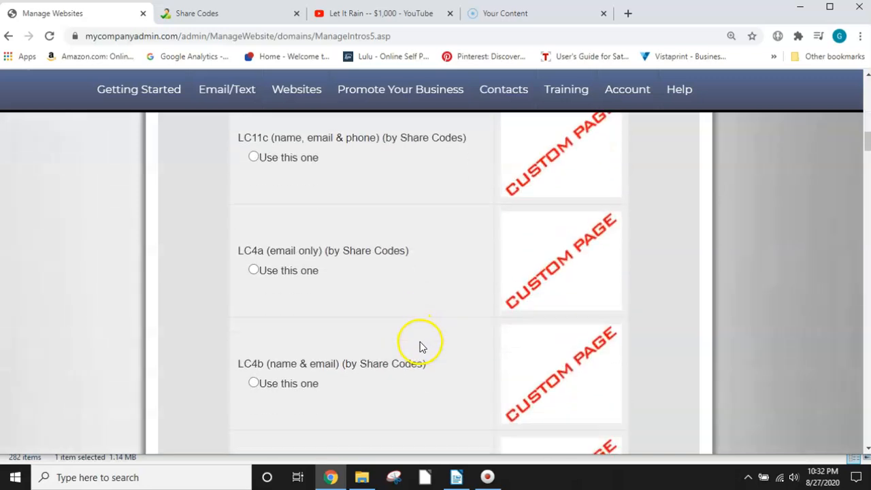
scroll(420, 347, "down", 4)
scroll(424, 344, "up", 11)
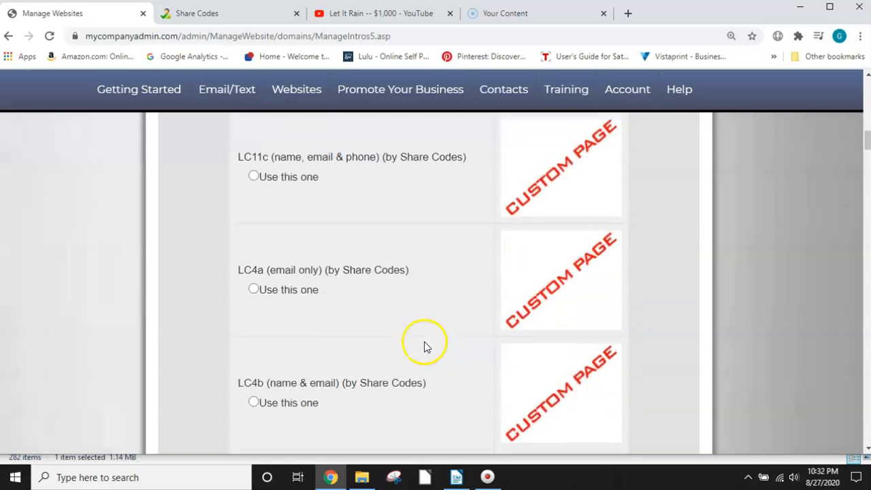
scroll(428, 345, "up", 4)
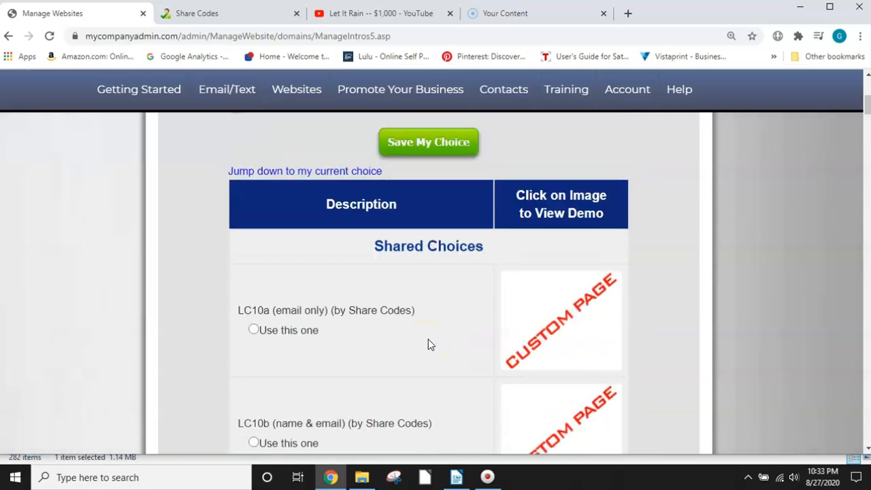
scroll(428, 345, "down", 1)
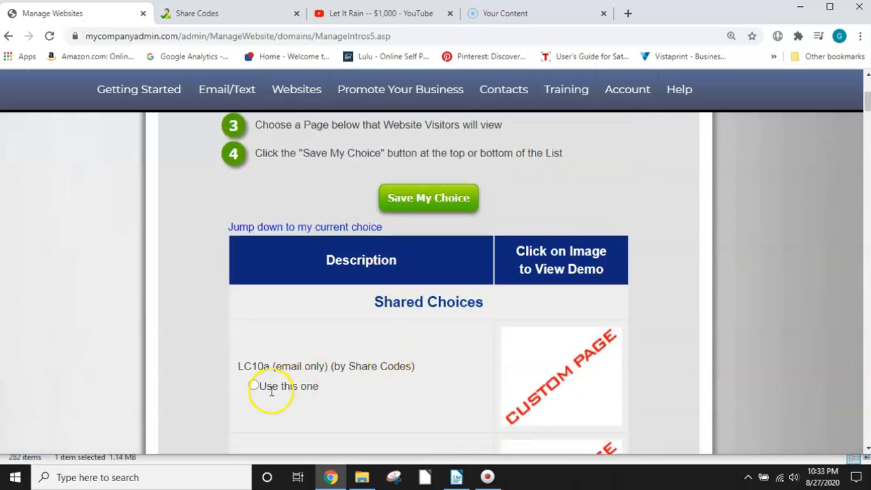
scroll(486, 344, "up", 5)
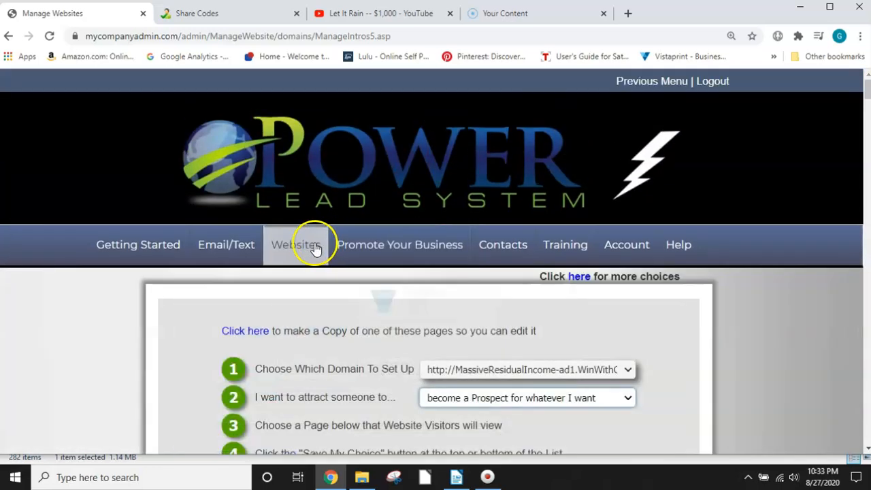
Step: Open the Copy Webpages page for making an editable copy of a library page
left_click(296, 249)
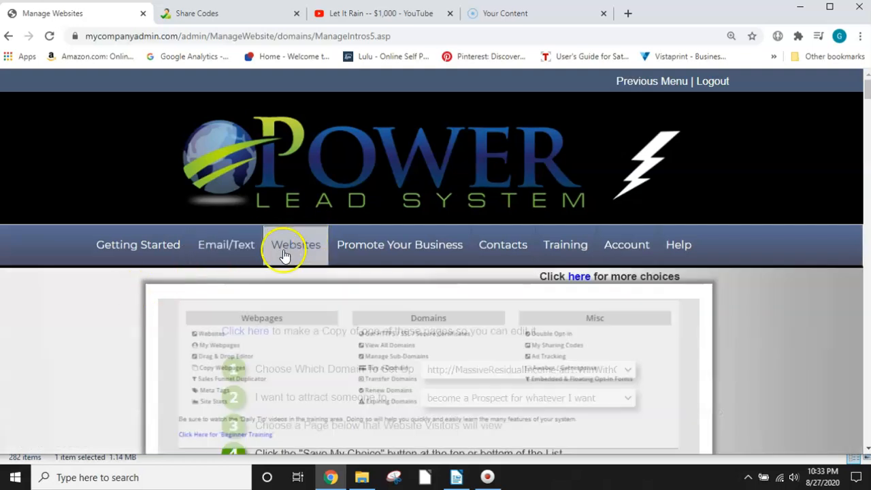
left_click(286, 249)
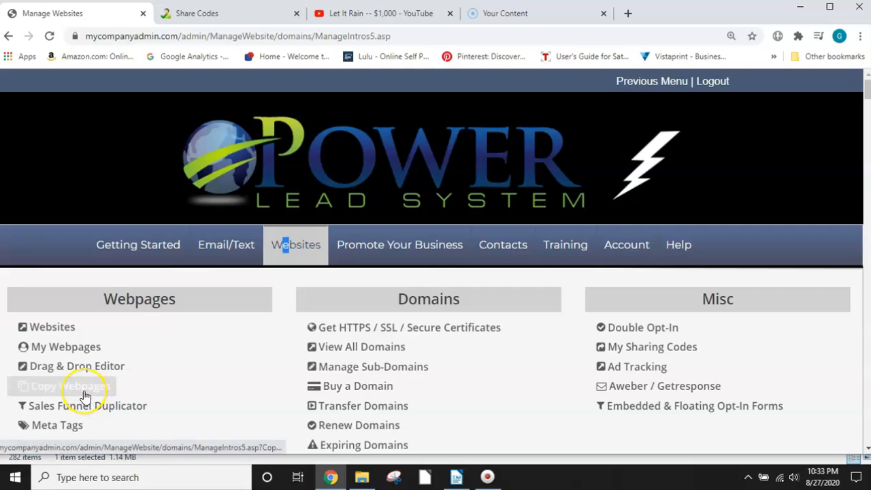
left_click(85, 396)
scroll(526, 266, "down", 1)
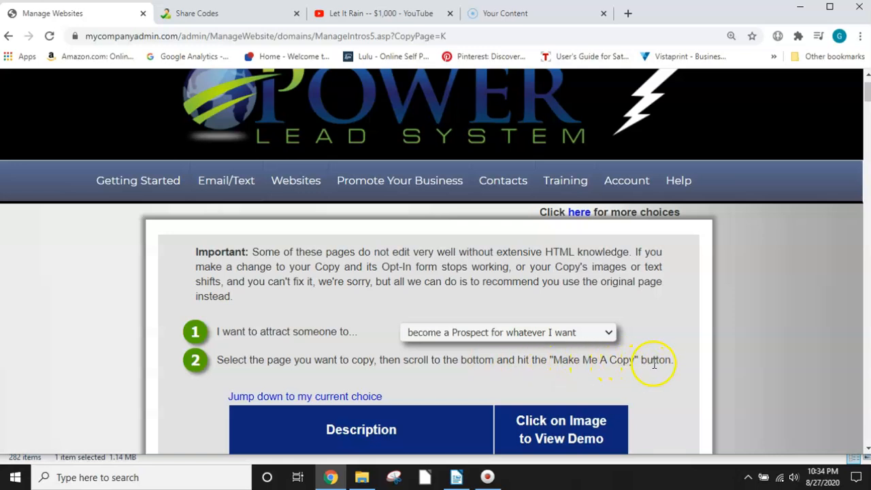
Step: Select the shared page LC10a (email only) and make a copy of it
scroll(544, 318, "down", 3)
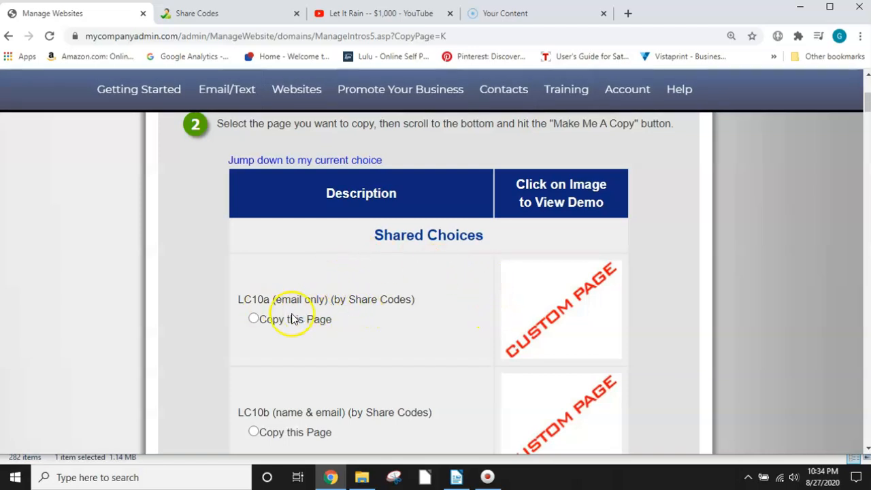
left_click(254, 320)
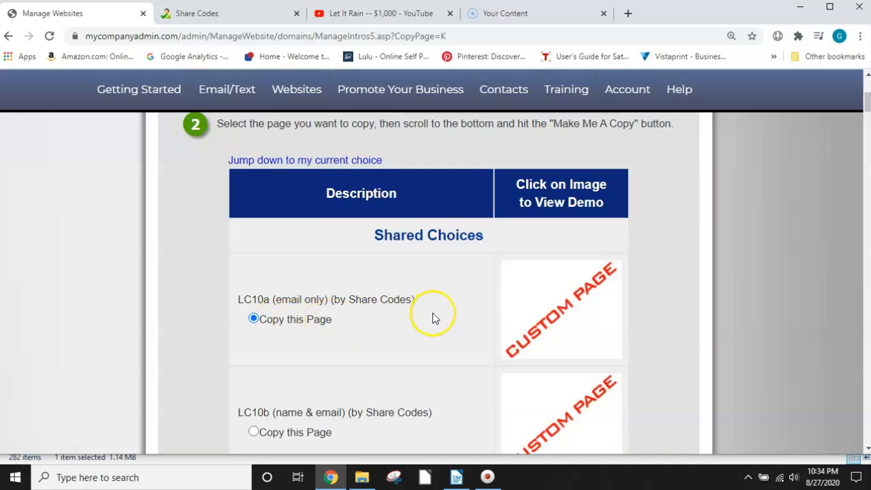
scroll(435, 319, "down", 6)
scroll(436, 340, "down", 15)
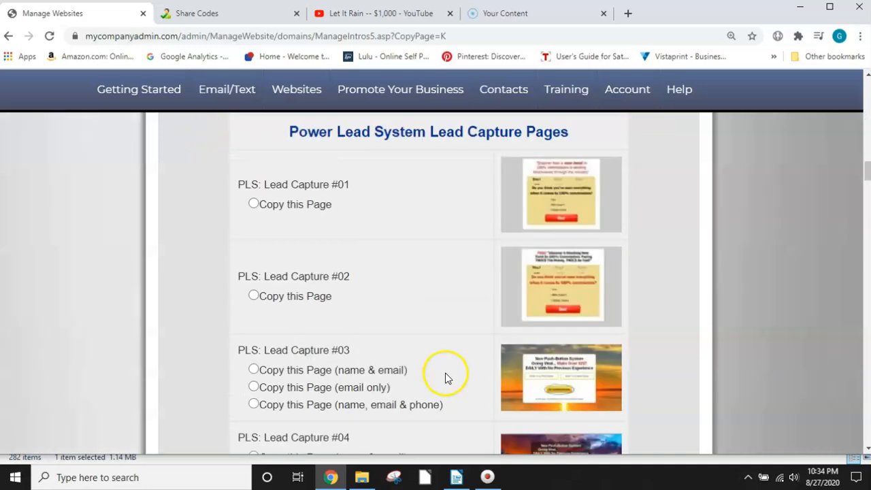
scroll(435, 387, "down", 20)
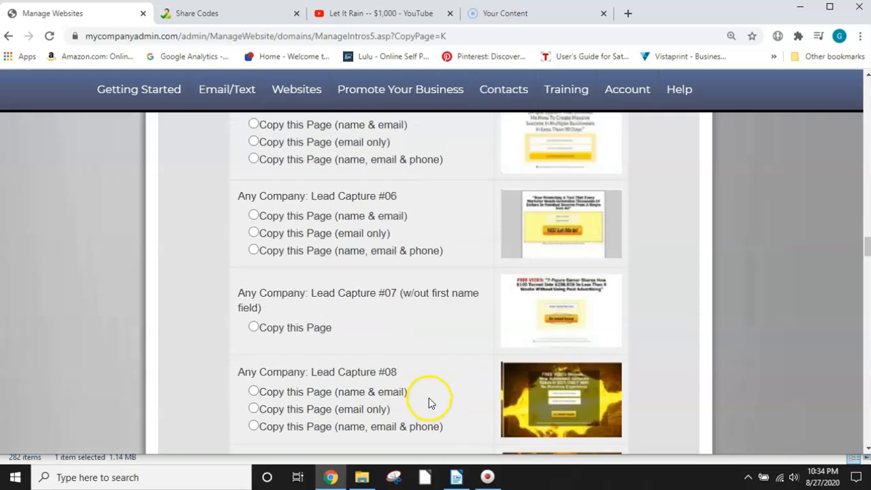
scroll(432, 409, "down", 20)
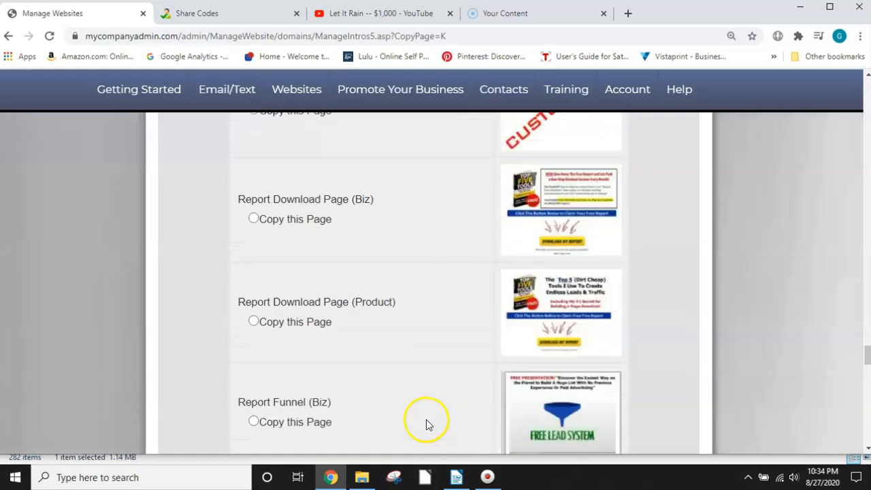
scroll(435, 436, "down", 10)
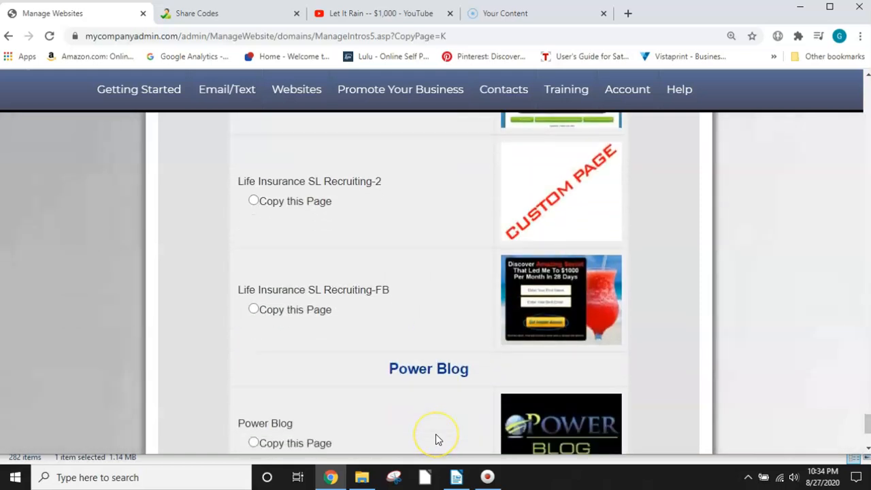
left_click(421, 340)
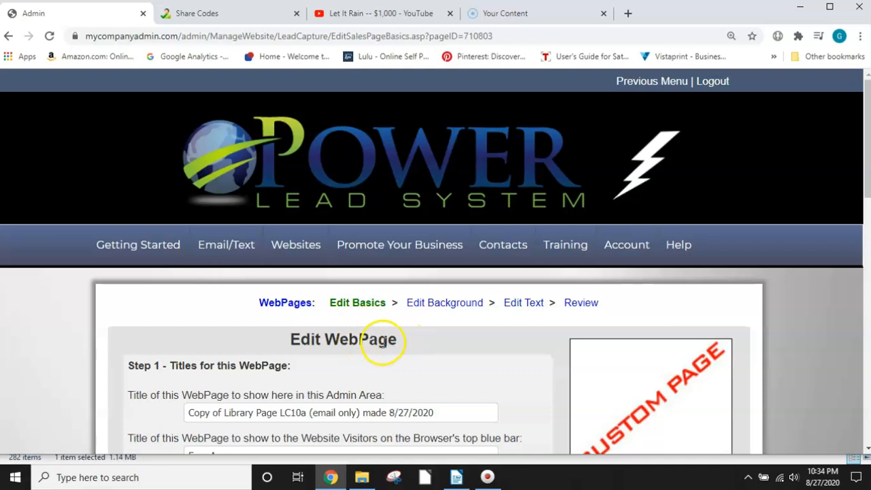
Step: Set the admin title to "Copy of Library Page LC10a - Massive Residual Income-ad1" and the visitor title to "Massive Residual Income-ad1"
scroll(415, 357, "down", 2)
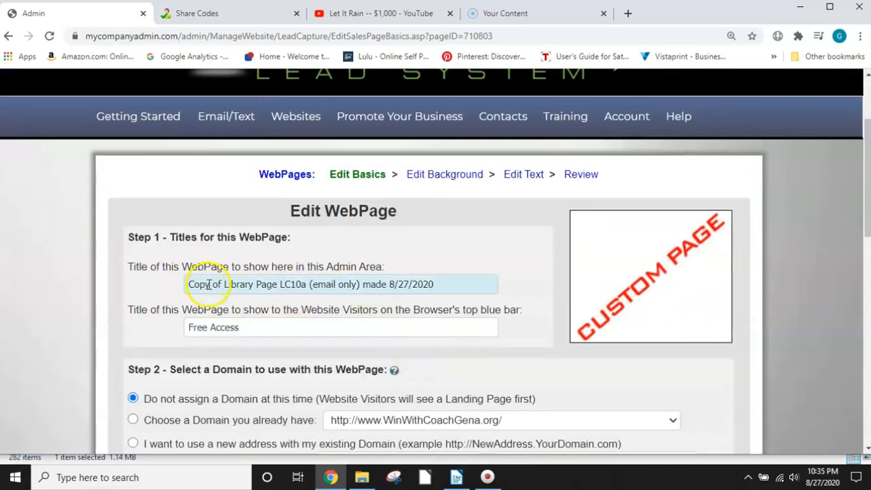
left_click_drag(443, 284, 311, 285)
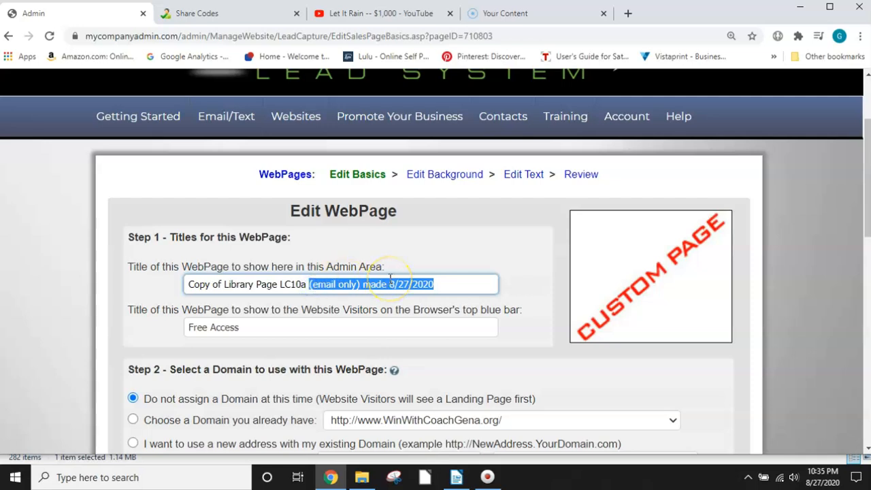
key("BackSpace")
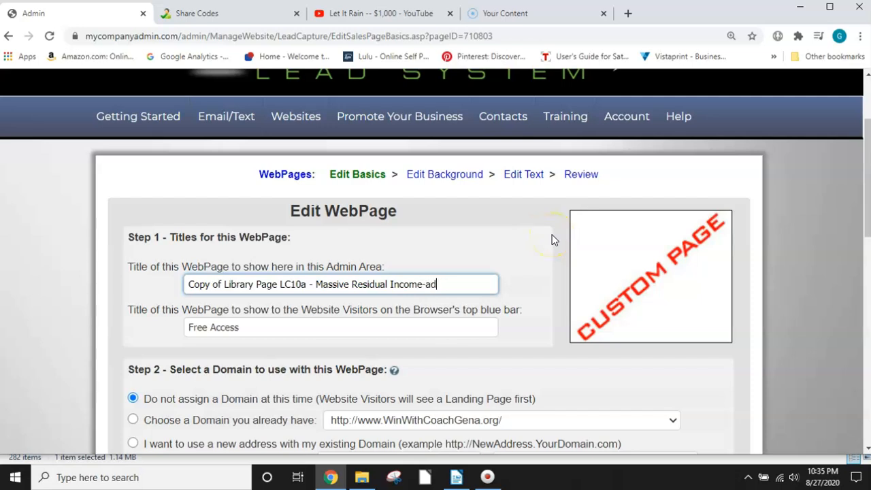
left_click_drag(250, 336, 175, 327)
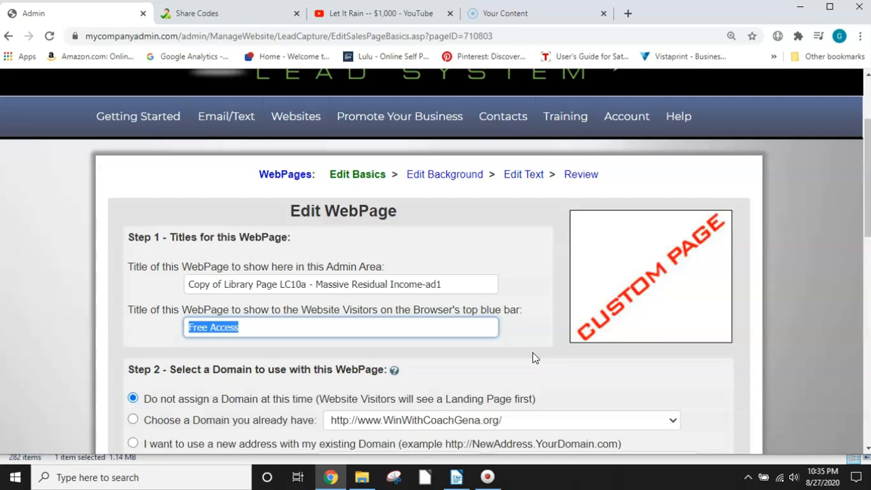
type("Residual Income-ad1")
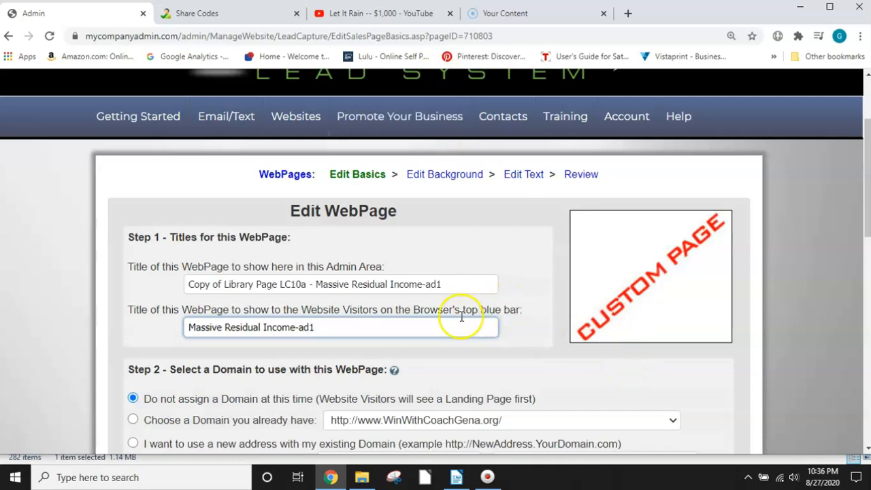
Step: Assign the already owned MassiveResidualIncome-ad1 domain to this webpage in Step 2
scroll(358, 335, "down", 3)
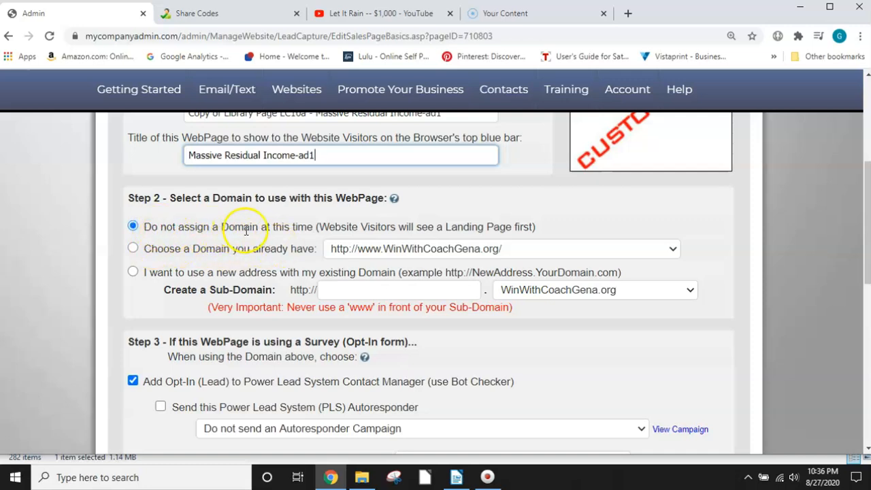
left_click(134, 249)
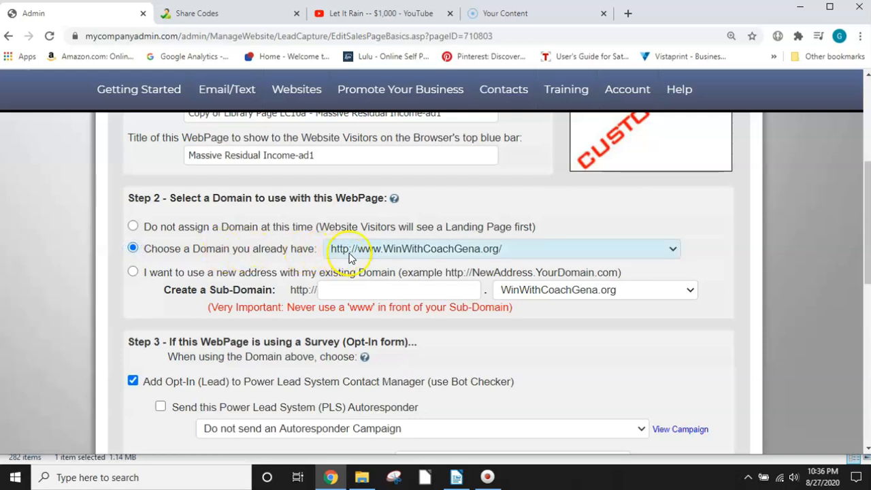
left_click(673, 249)
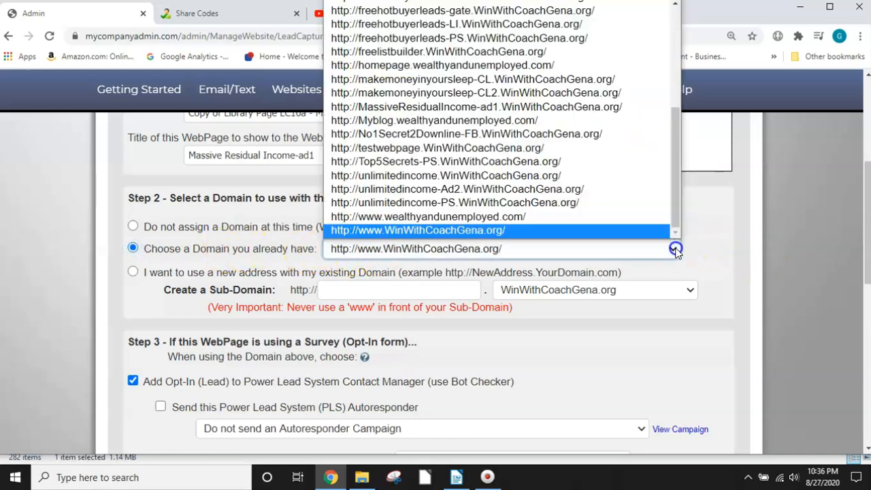
left_click(674, 250)
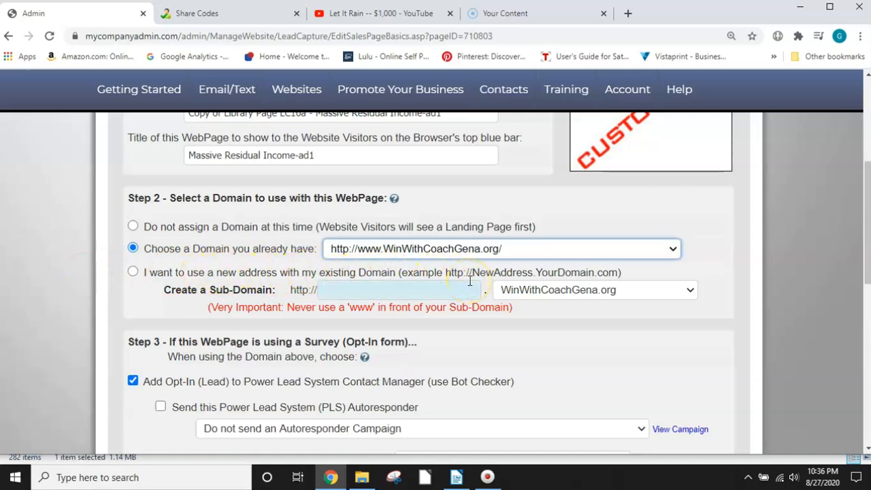
left_click(674, 250)
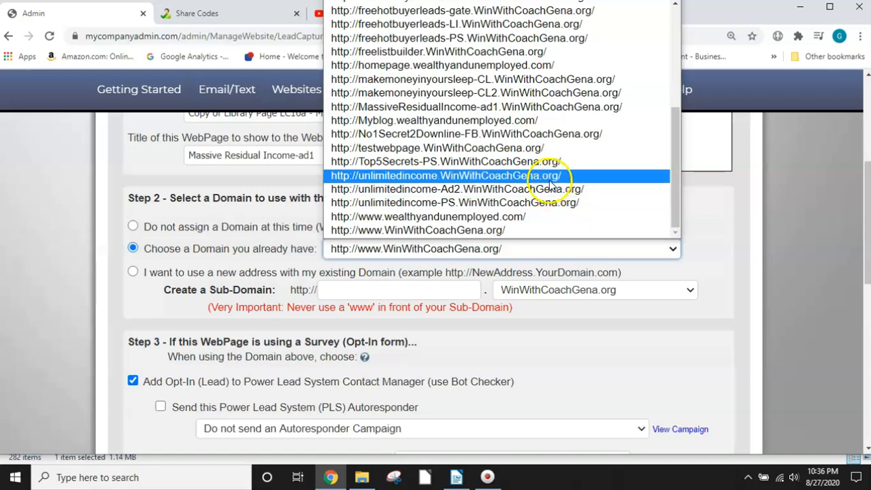
left_click(509, 109)
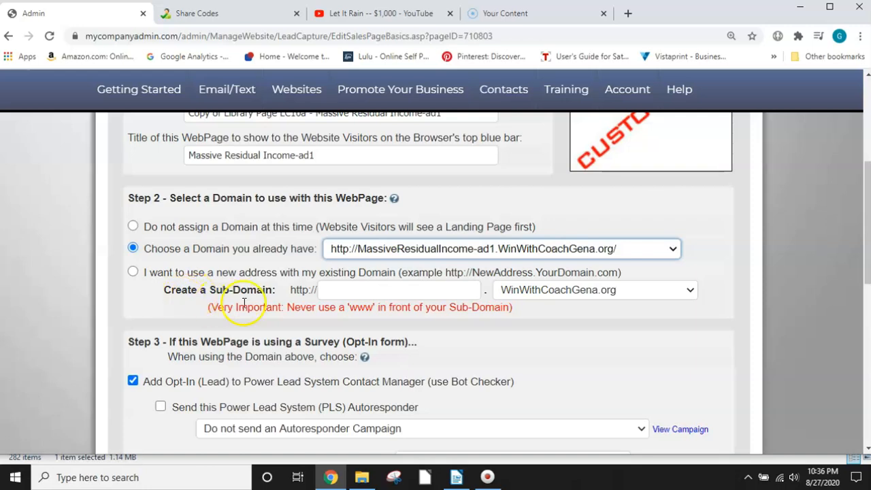
Step: Switch the domain choice to a new address with the existing domain, leaving the sub-domain name blank
scroll(248, 305, "down", 1)
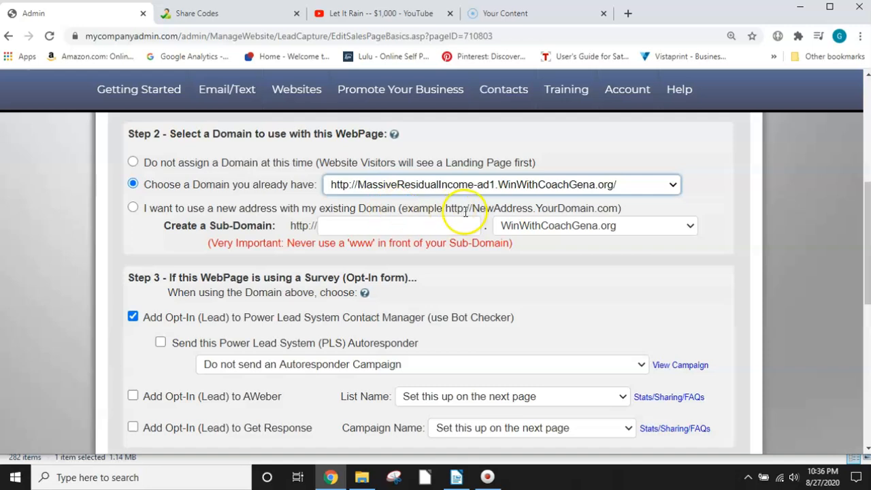
left_click(352, 231)
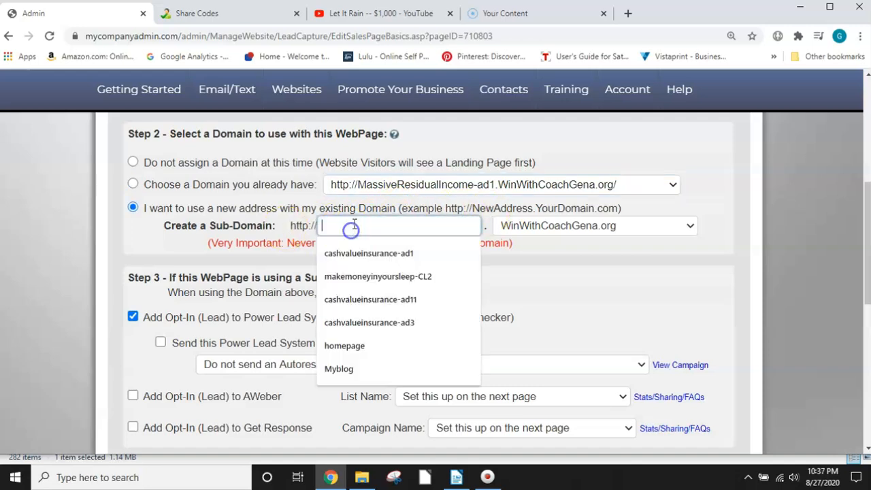
left_click(620, 287)
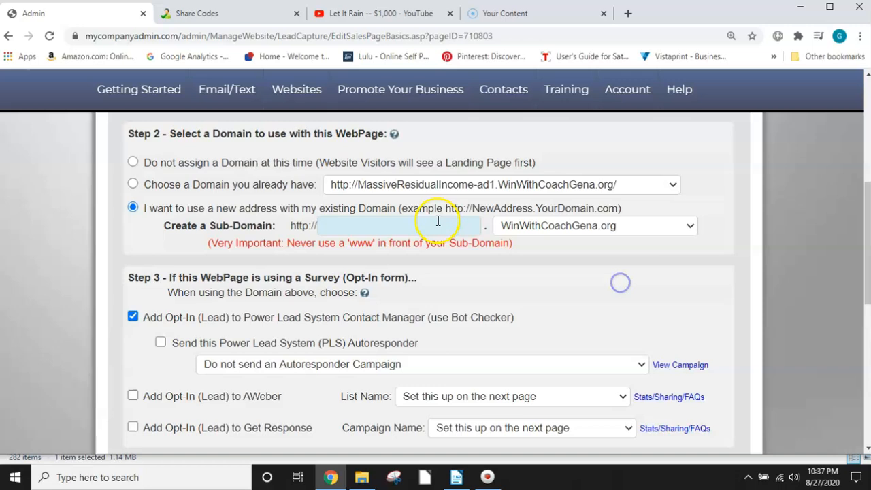
left_click(342, 228)
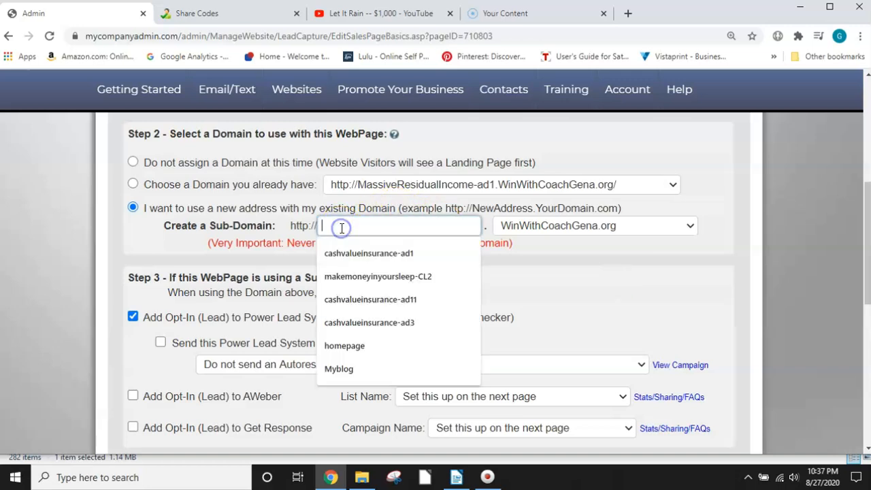
left_click(597, 281)
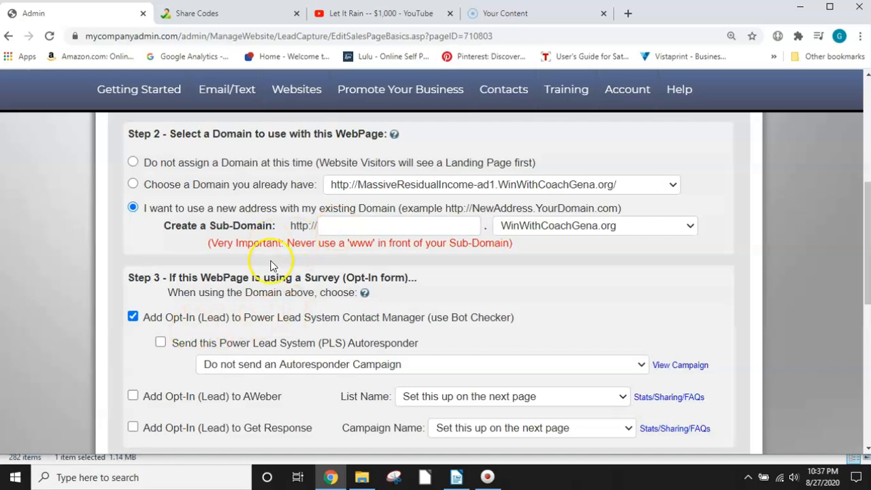
Step: Enable the Power Lead System autoresponder in Step 3 and choose PLS Opportunity Campaign (no first name) (14 msgs)
scroll(271, 265, "down", 2)
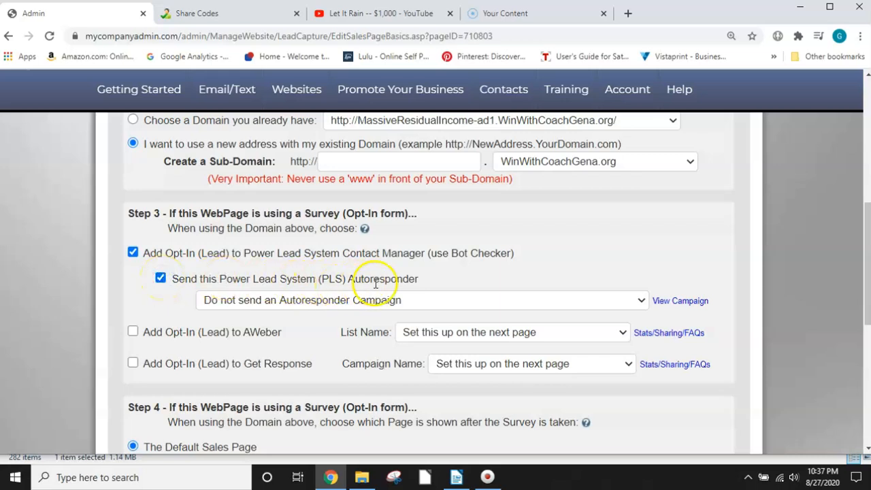
left_click(642, 300)
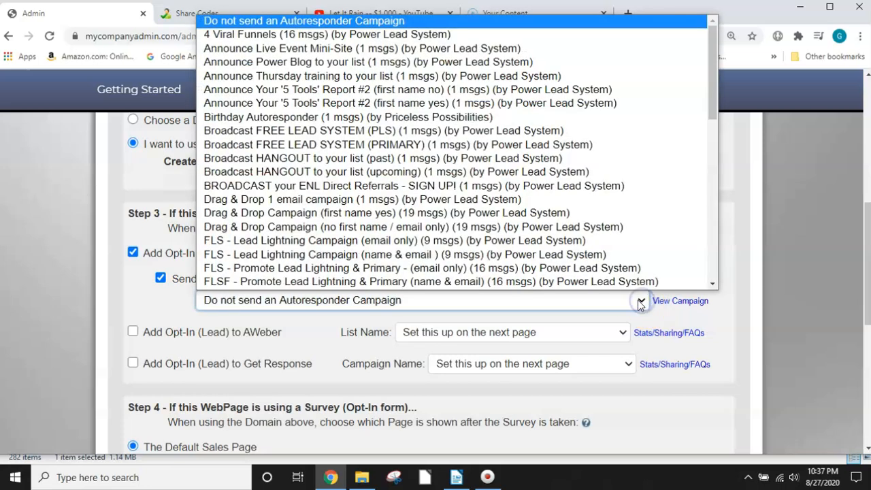
scroll(583, 217, "down", 1)
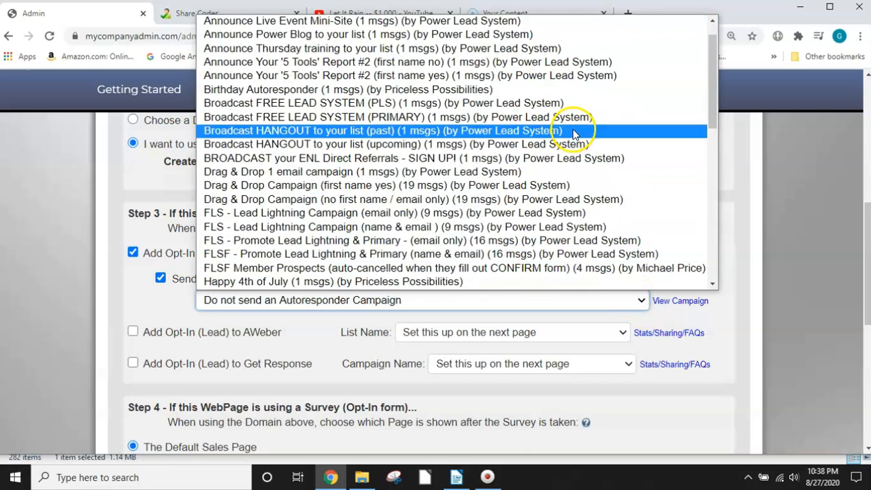
scroll(467, 157, "up", 1)
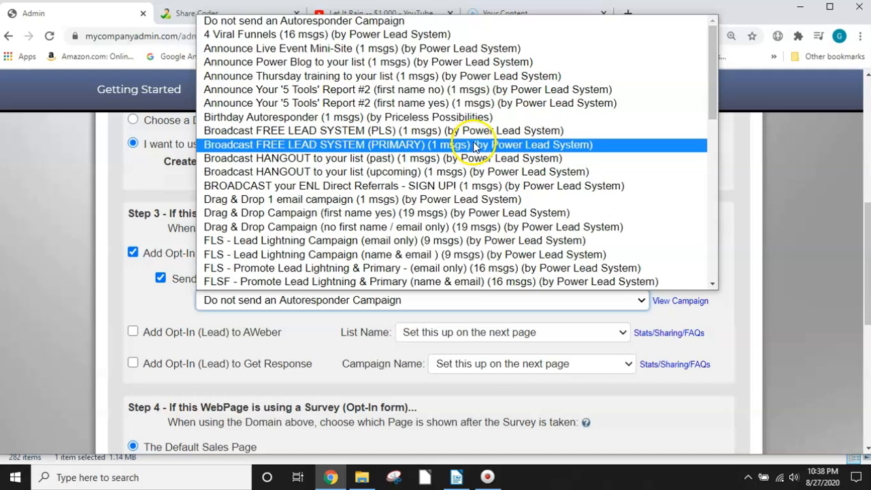
scroll(469, 150, "down", 6)
scroll(479, 155, "down", 5)
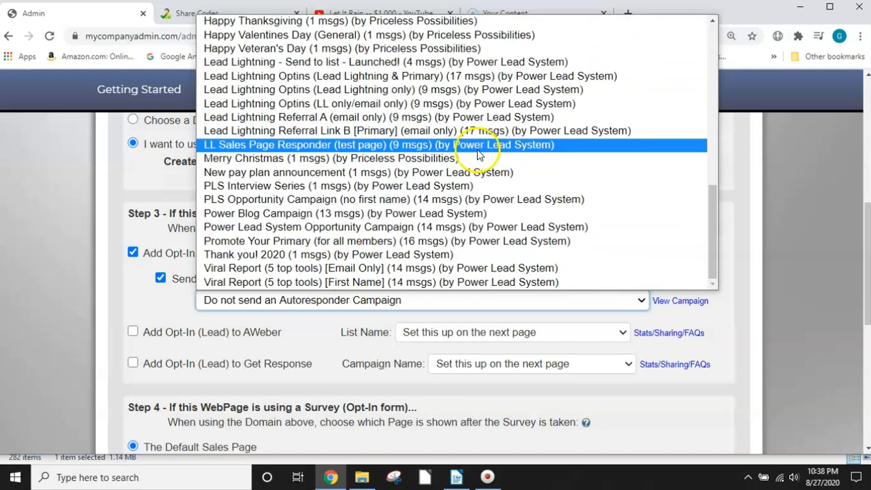
left_click(345, 200)
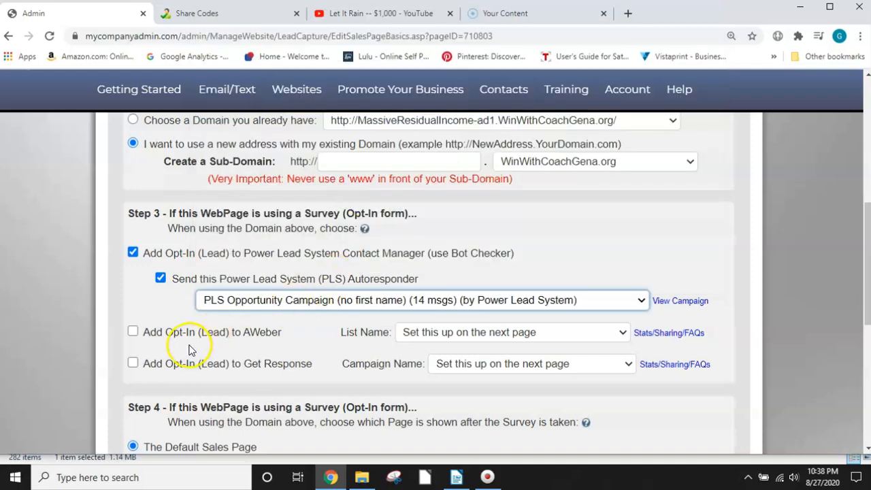
Step: Look through the website pages available in Step 4 as the page shown after the survey
scroll(211, 309, "down", 1)
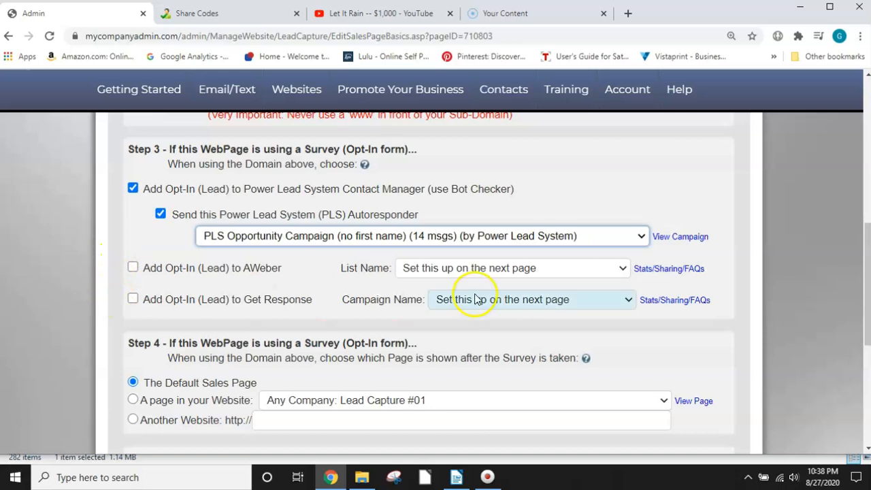
scroll(306, 290, "down", 1)
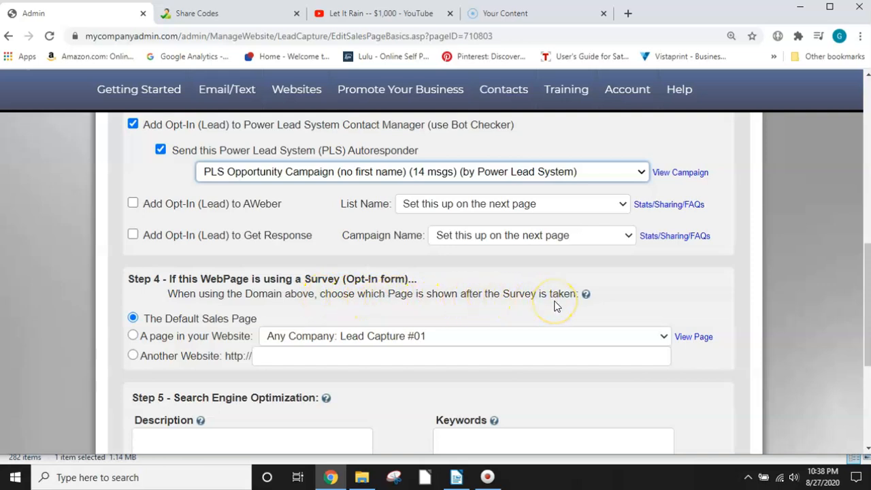
scroll(555, 305, "up", 2)
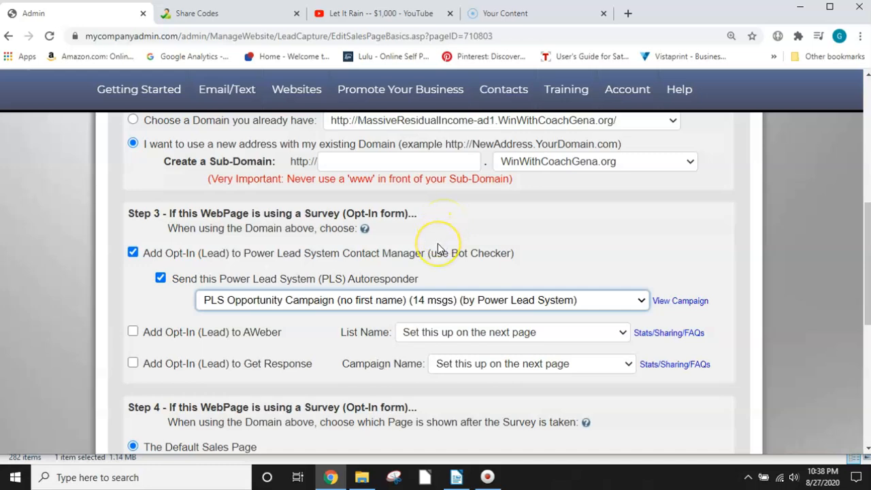
scroll(438, 243, "down", 3)
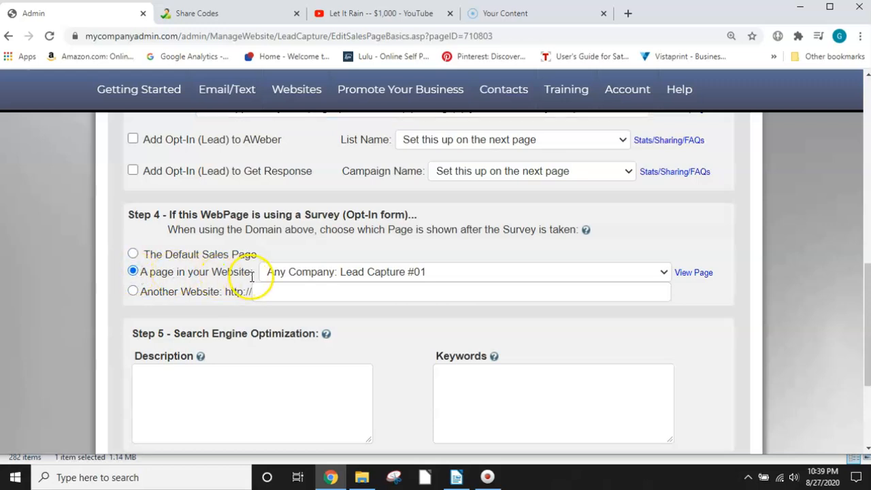
left_click(665, 274)
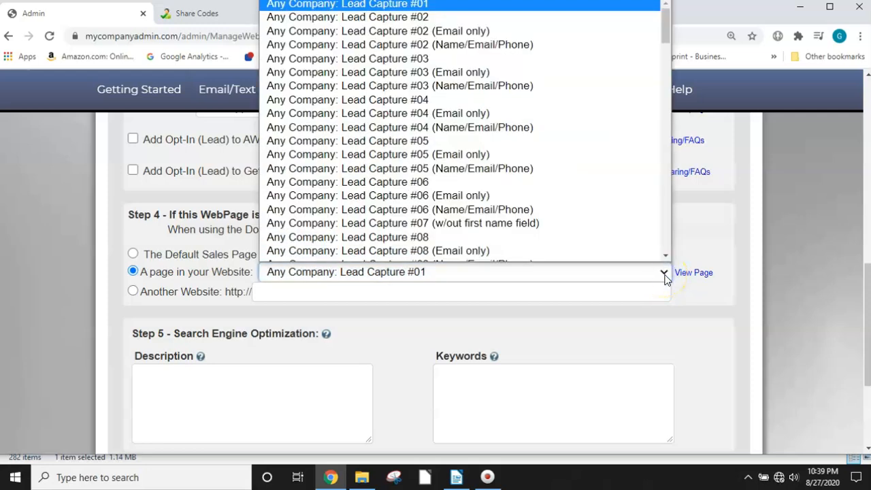
scroll(628, 247, "down", 1)
scroll(451, 120, "down", 4)
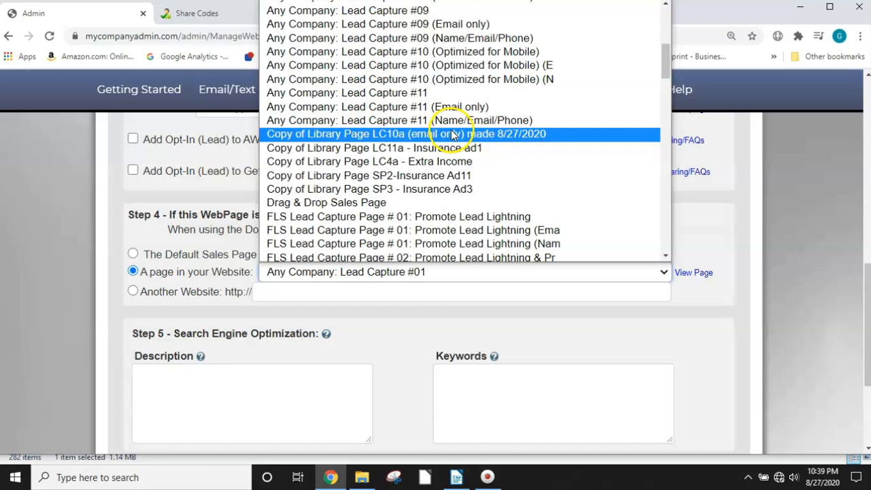
scroll(453, 136, "down", 15)
scroll(465, 140, "down", 7)
scroll(472, 149, "up", 2)
scroll(472, 151, "up", 20)
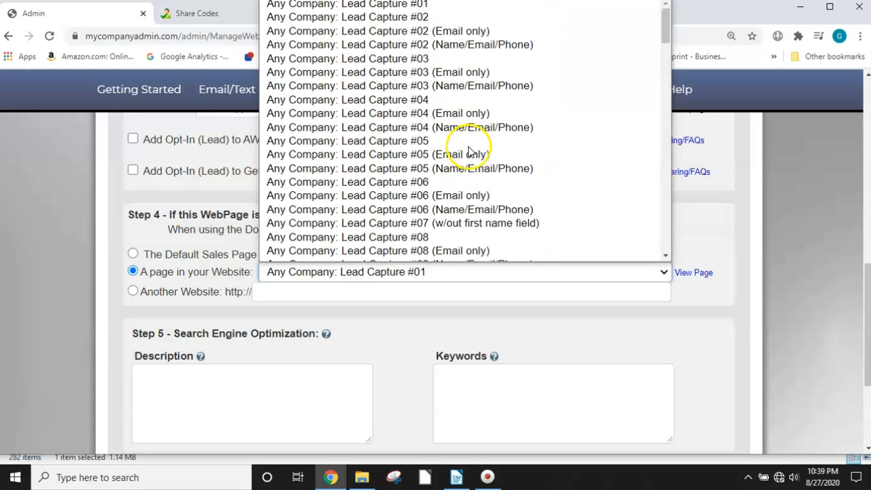
left_click(820, 261)
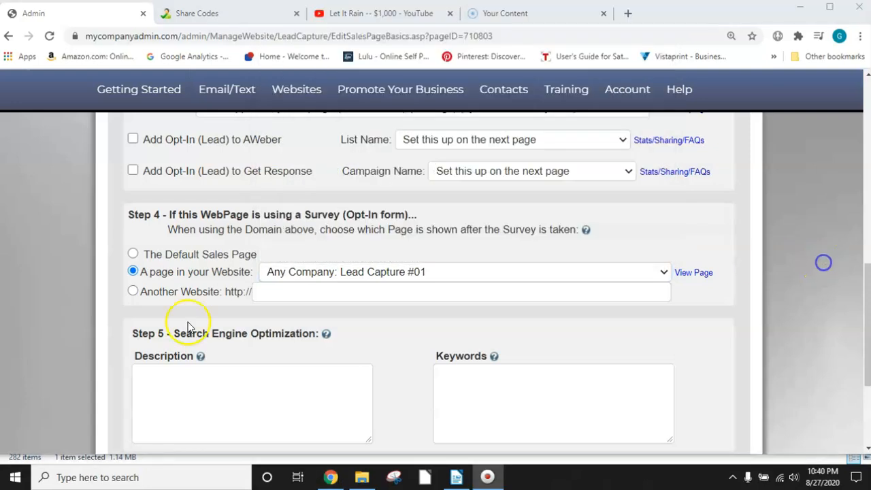
Step: Set Report Funnel (Biz) as the website page shown after the survey in Step 4
left_click(667, 272)
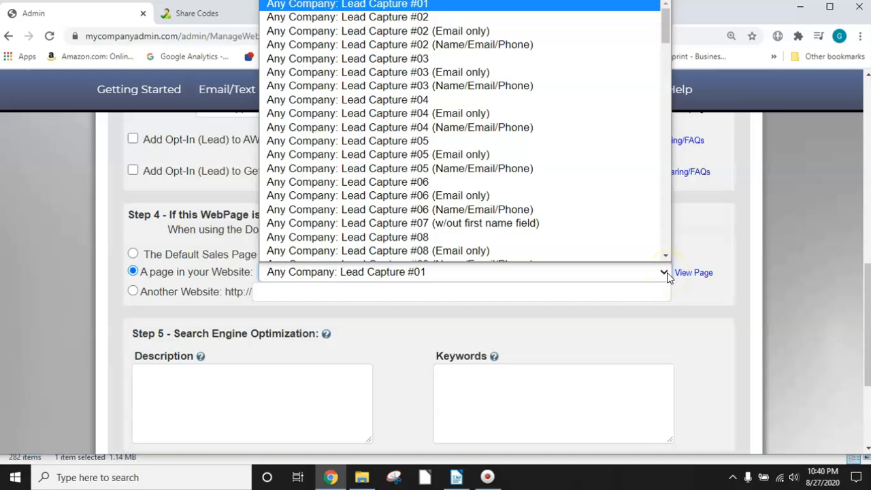
scroll(550, 51, "down", 3)
scroll(550, 51, "down", 10)
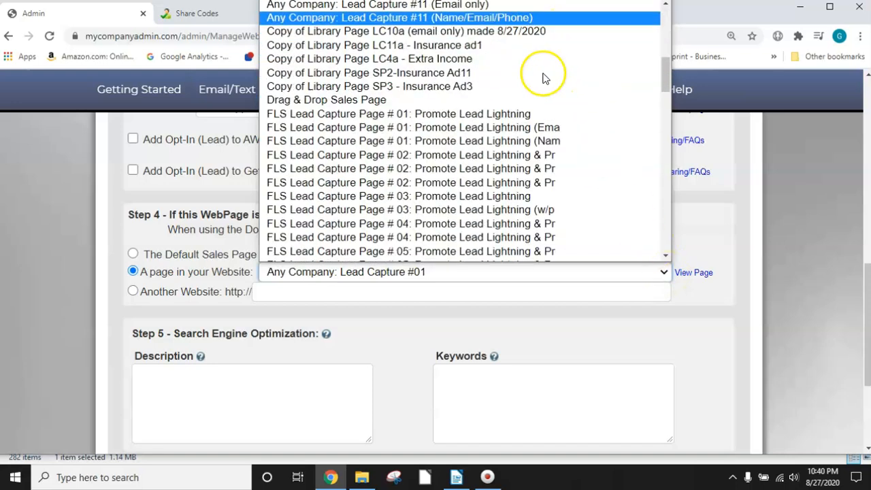
scroll(544, 82, "down", 15)
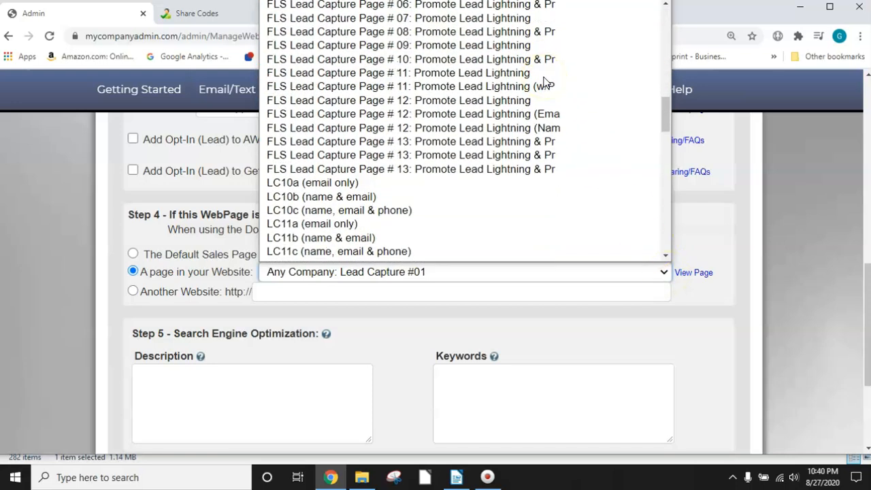
scroll(544, 107, "down", 4)
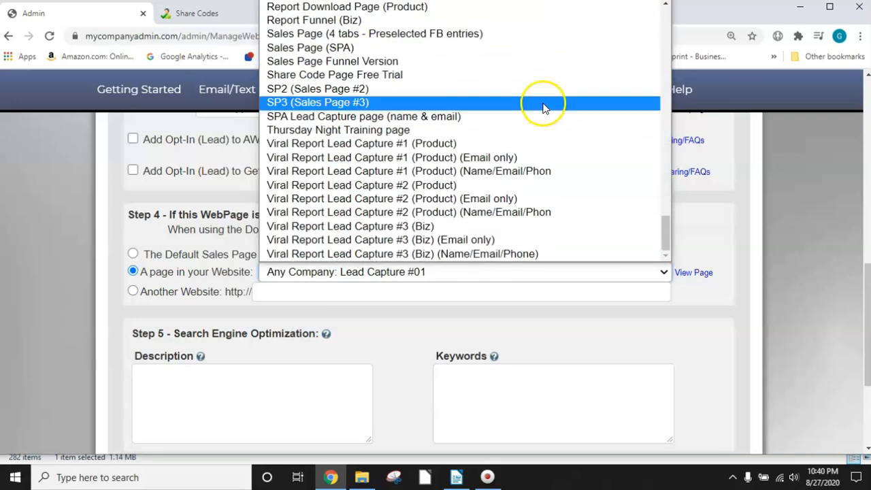
scroll(538, 92, "up", 4)
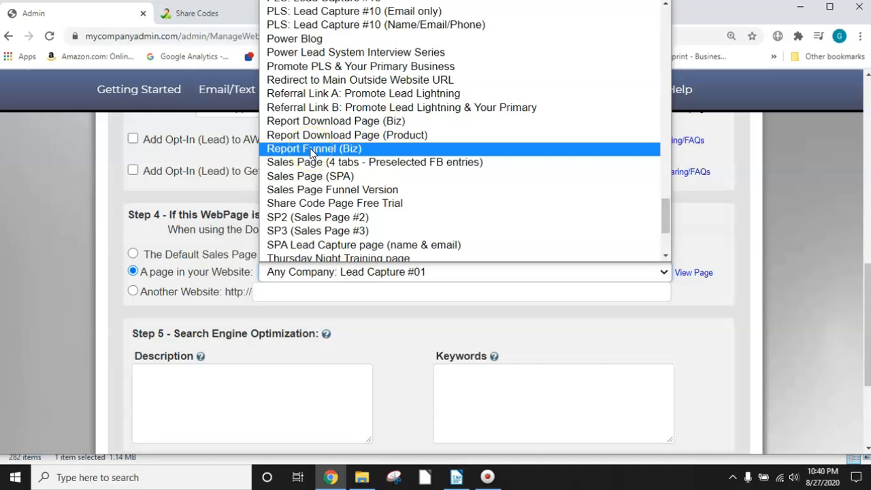
left_click(311, 150)
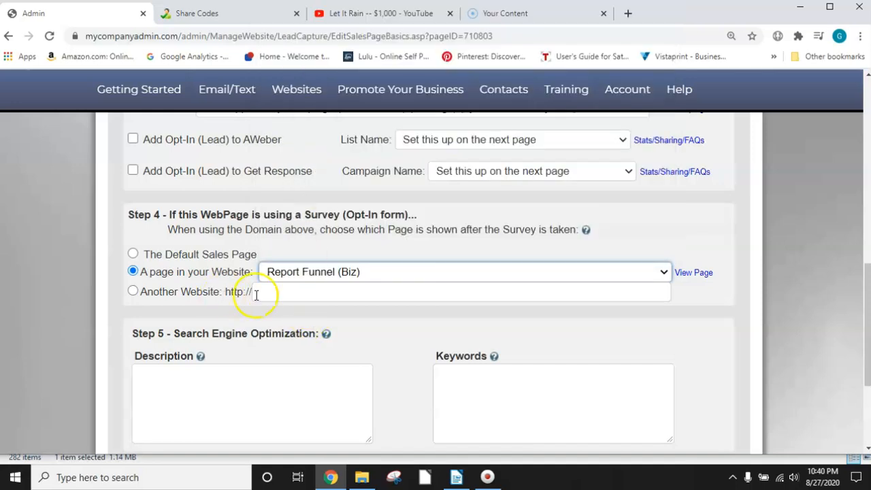
Step: Preview the chosen Report Funnel (Biz) page at full size, play a few seconds of its video and close the preview
left_click(691, 279)
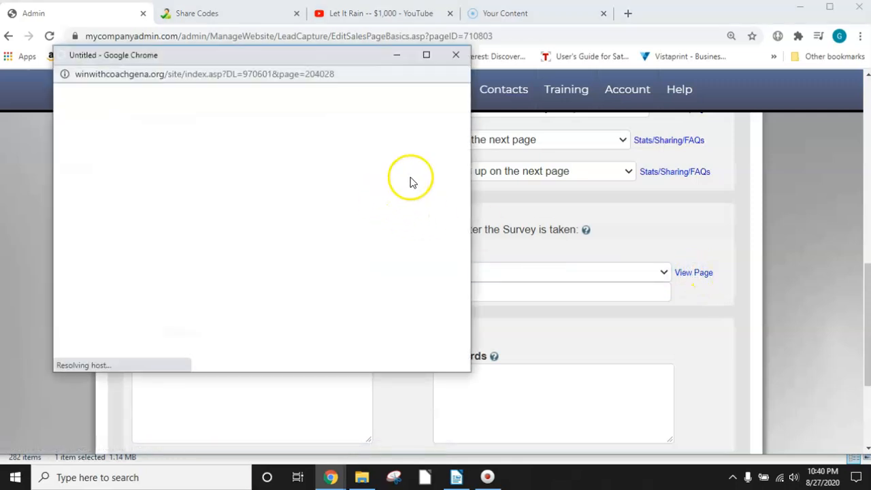
left_click(426, 56)
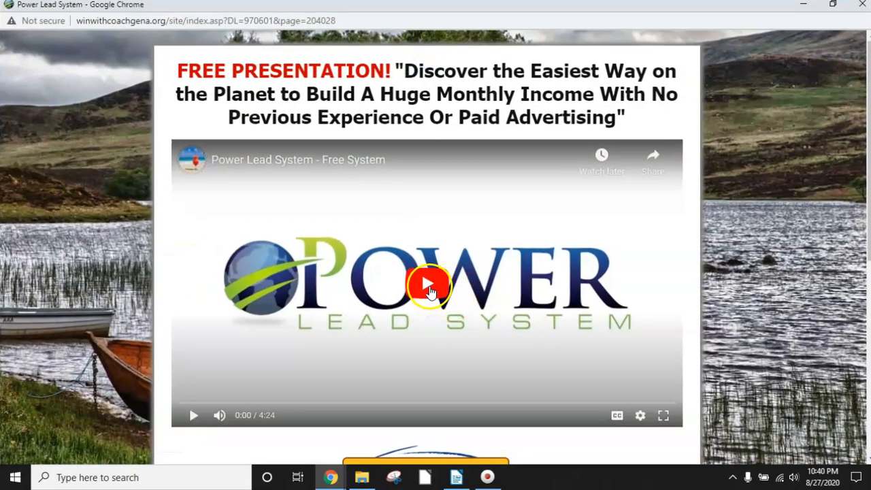
left_click(427, 286)
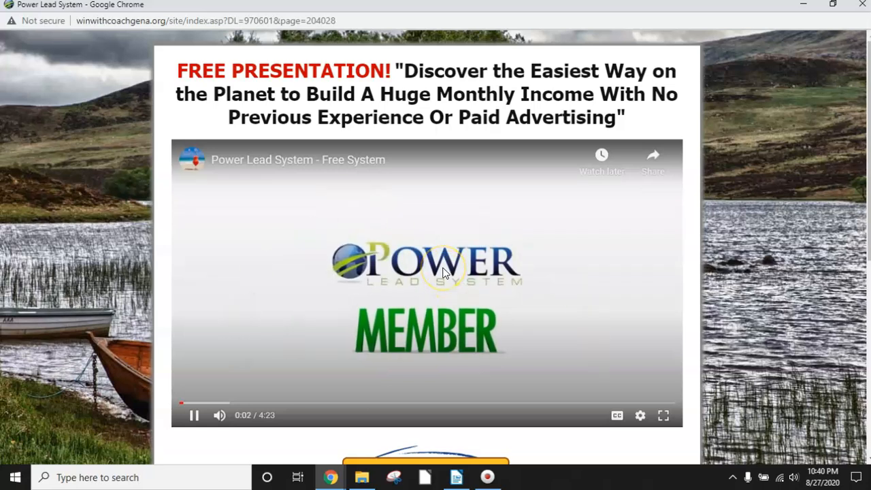
left_click(443, 271)
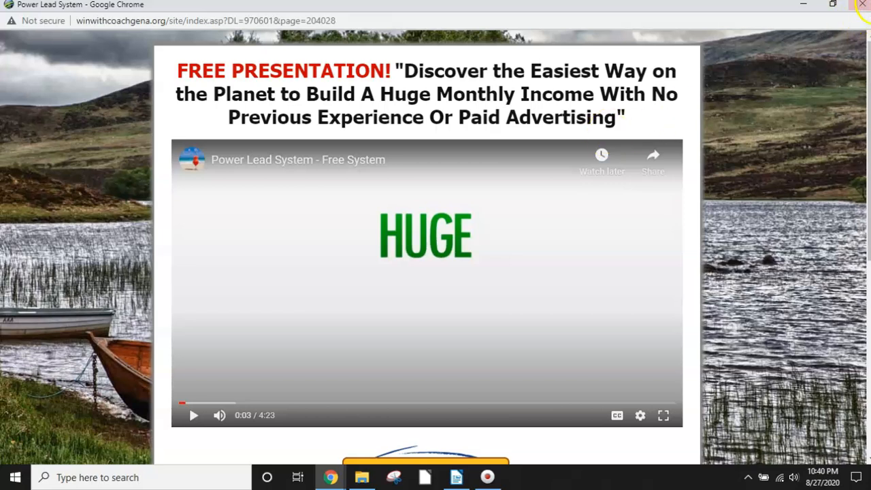
left_click(863, 6)
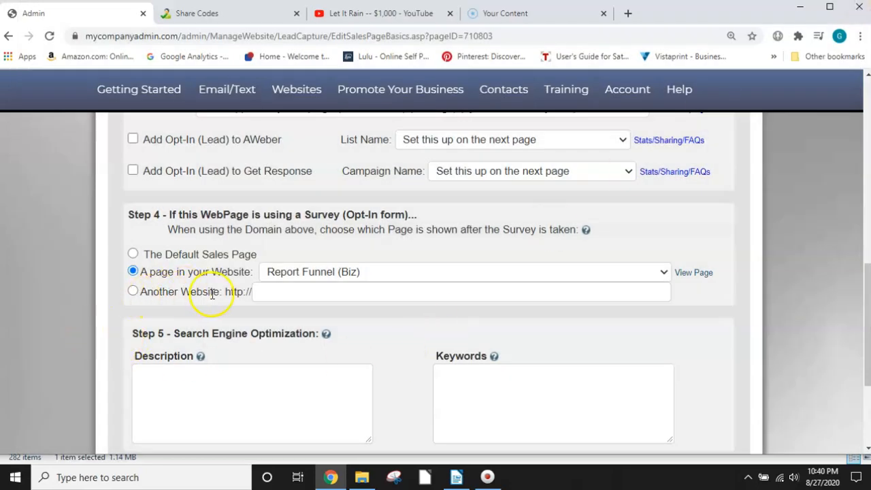
Step: Switch the page shown after the survey to another website, leaving its address blank
left_click(272, 292)
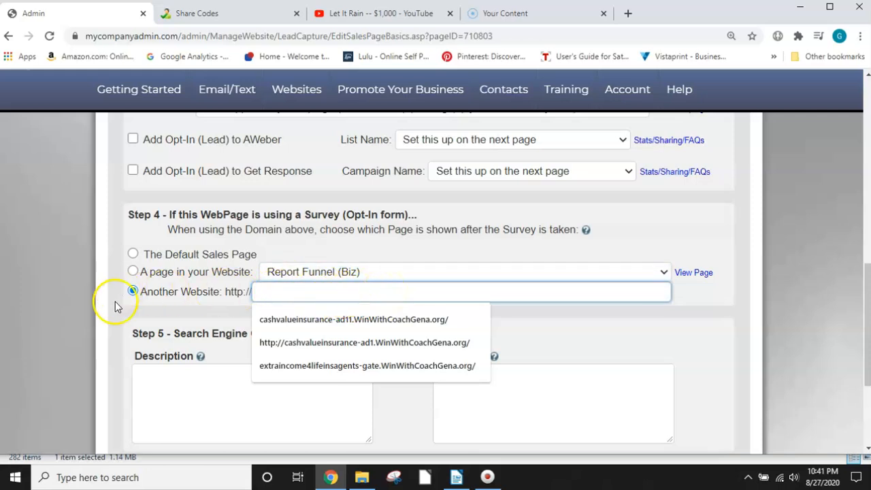
left_click(600, 315)
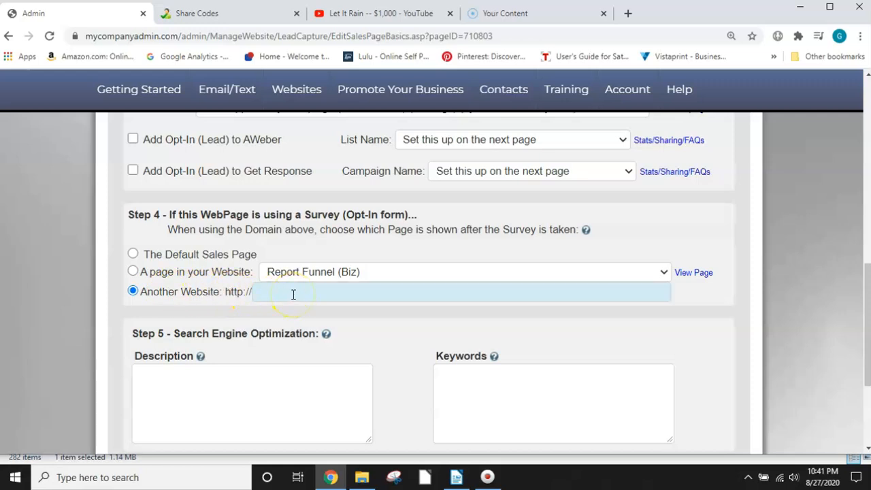
scroll(294, 294, "up", 3)
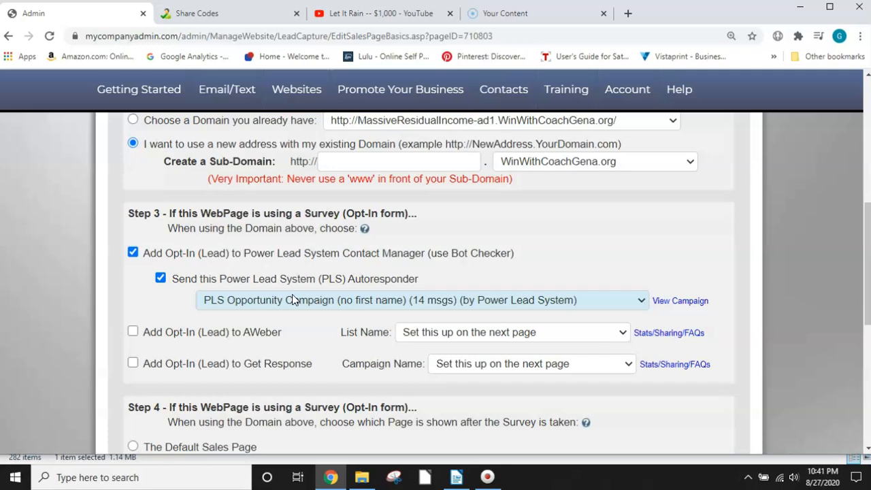
Step: Enter the SEO description "Massive Residual Income" and keywords Income, Residual, Commissions and Cash, and save the webpage changes
scroll(290, 298, "down", 5)
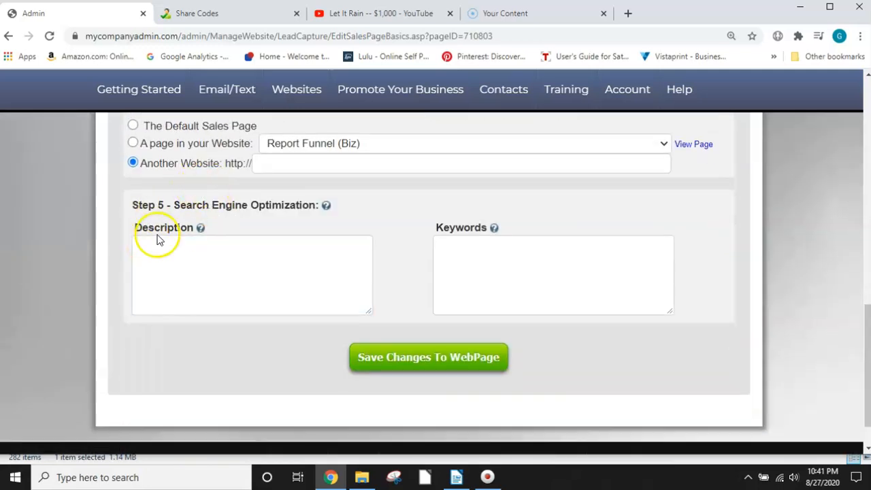
left_click(201, 256)
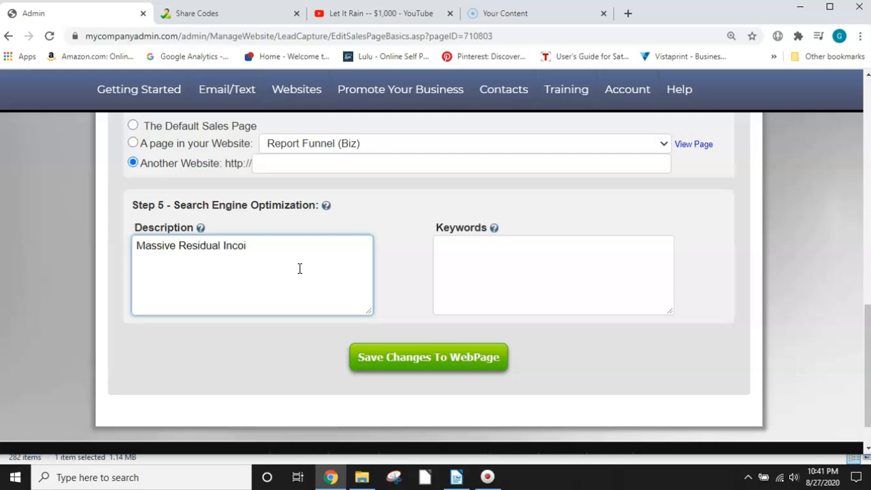
key("Tab")
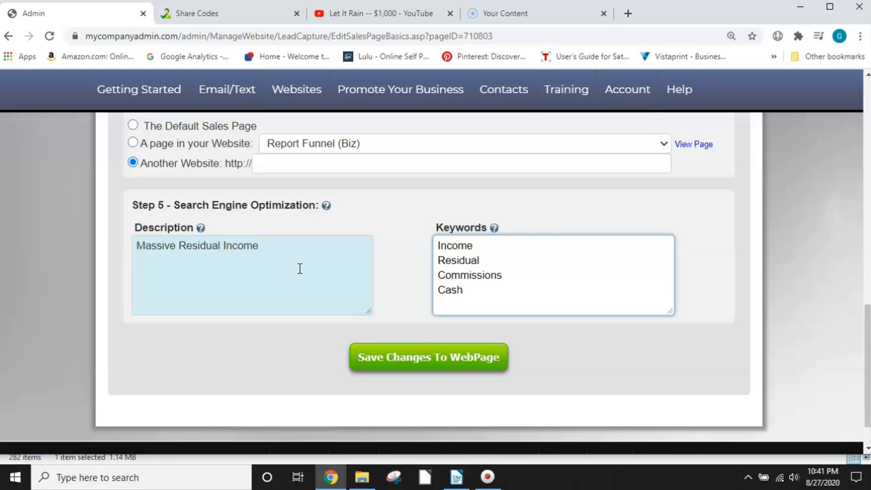
left_click(457, 363)
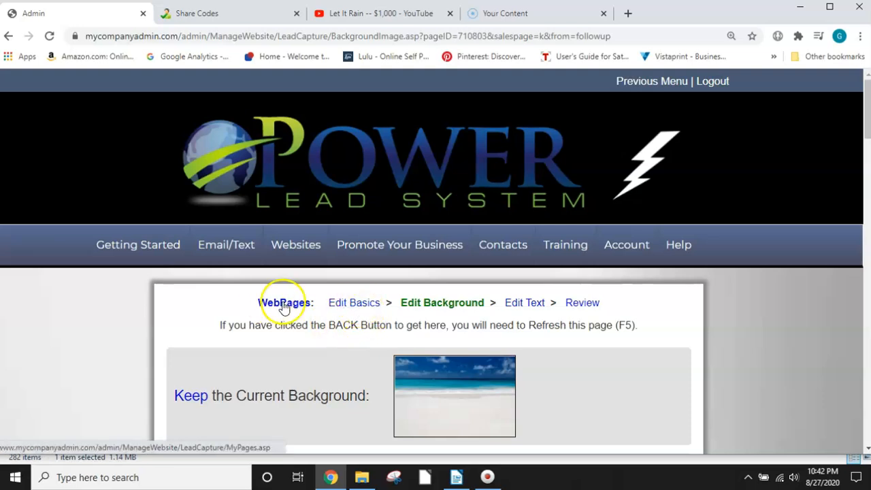
Step: Return to the webpage basics, set Report Funnel (Biz) as the website page shown after the survey, and save the changes
left_click(362, 308)
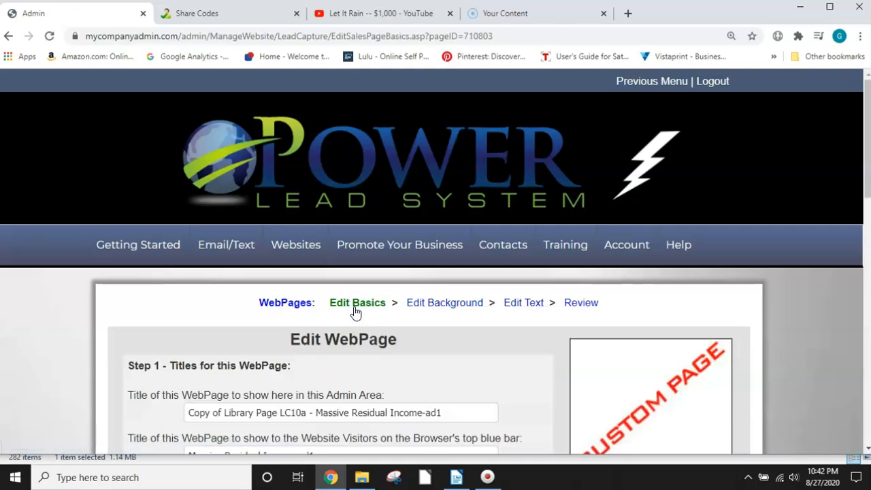
scroll(355, 312, "down", 9)
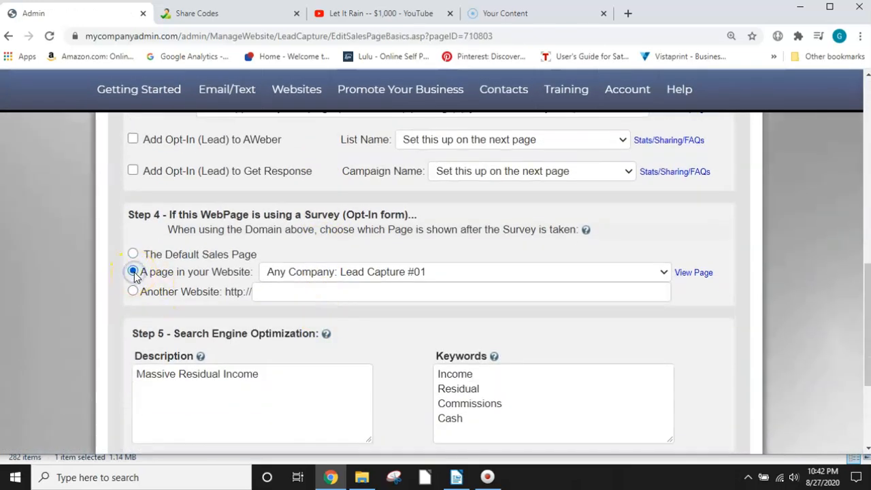
left_click(664, 274)
scroll(443, 150, "down", 15)
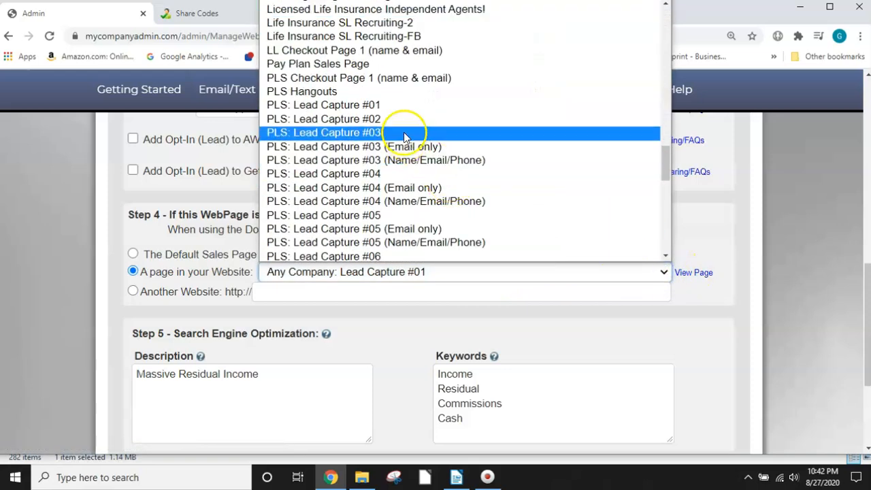
scroll(408, 143, "down", 10)
scroll(388, 158, "down", 1)
scroll(348, 102, "up", 6)
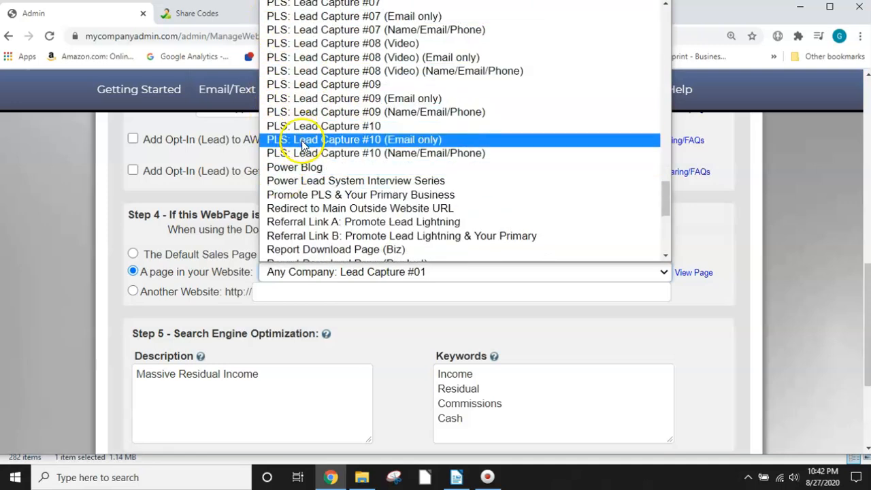
scroll(304, 145, "down", 3)
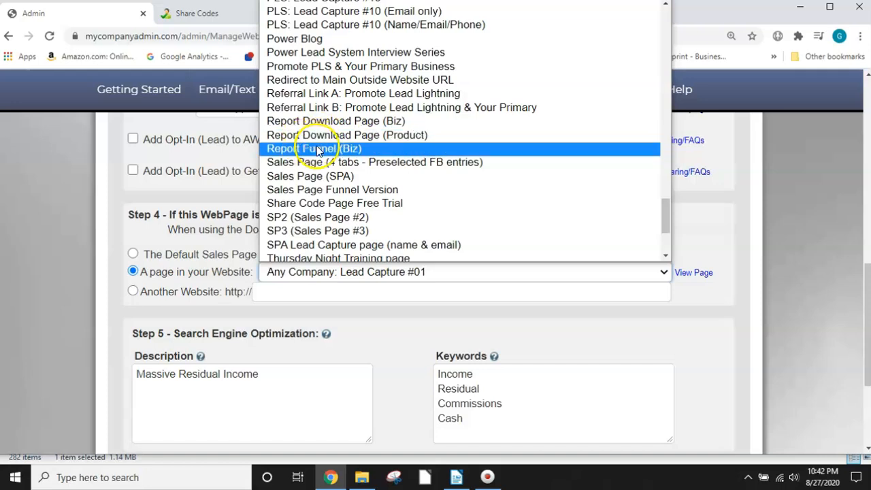
left_click(317, 149)
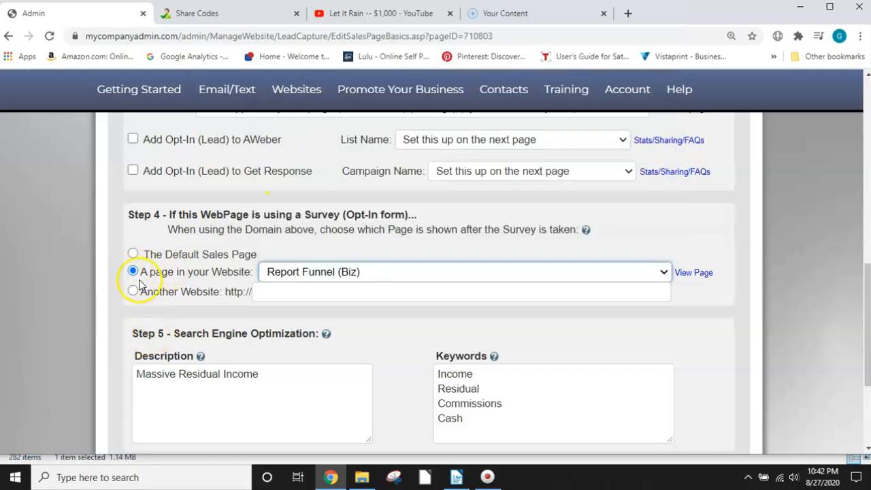
scroll(319, 298, "down", 3)
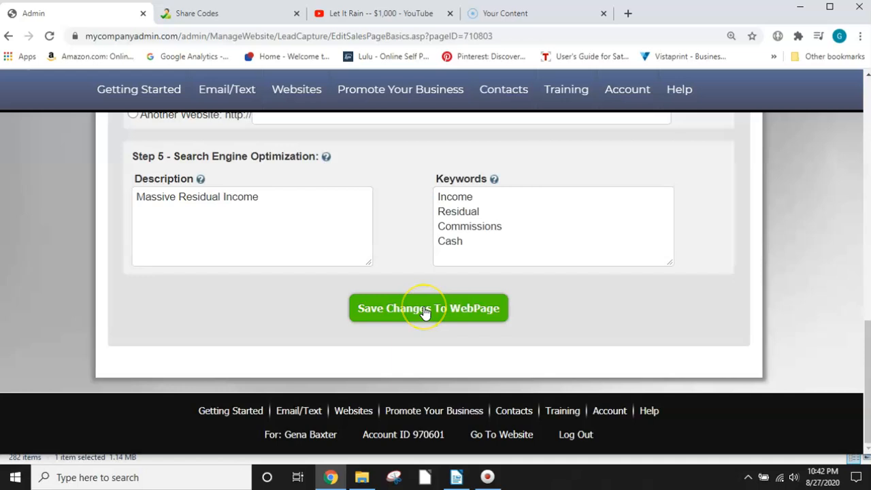
left_click(425, 310)
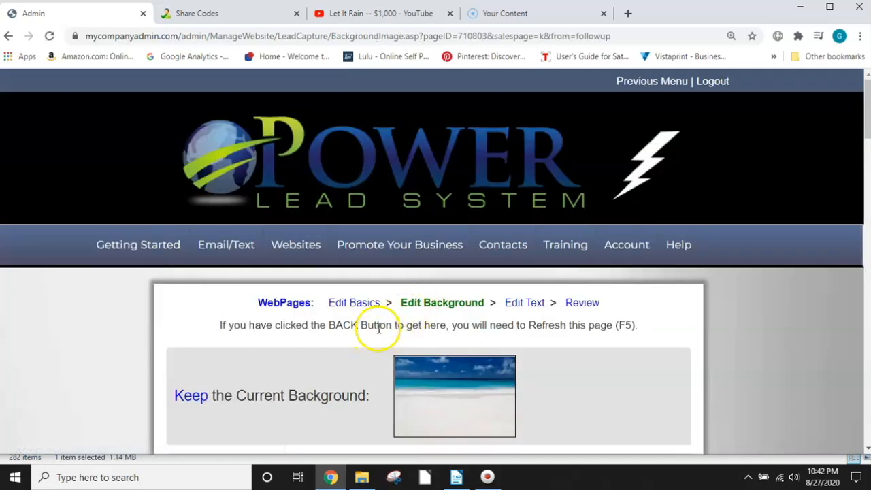
Step: Look through the gallery of available background images for the capture page without replacing the current beach background
scroll(463, 325, "down", 2)
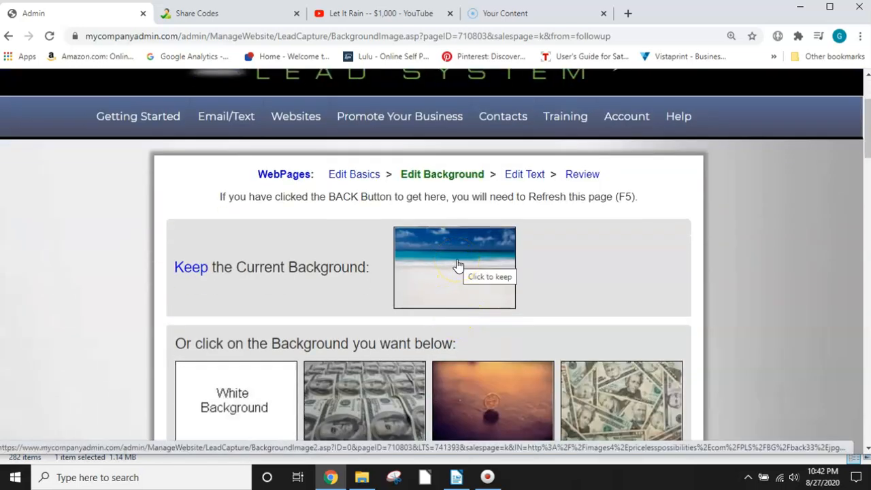
scroll(463, 273, "down", 6)
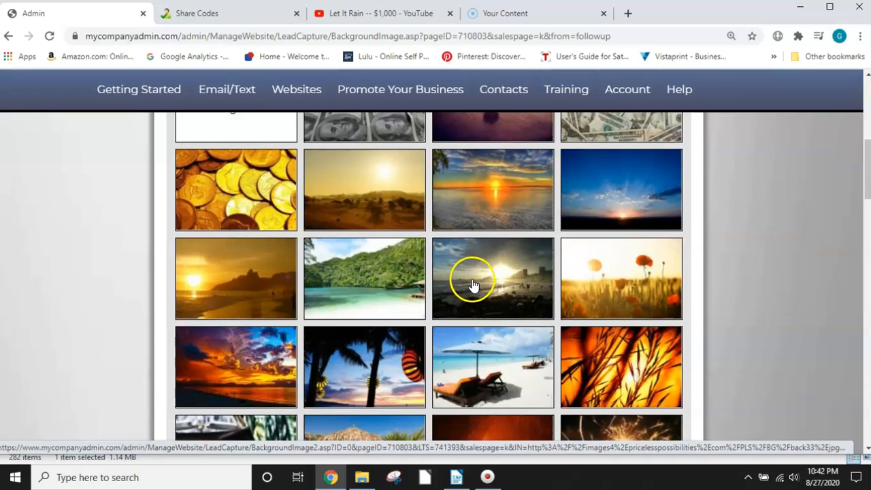
scroll(469, 296, "down", 9)
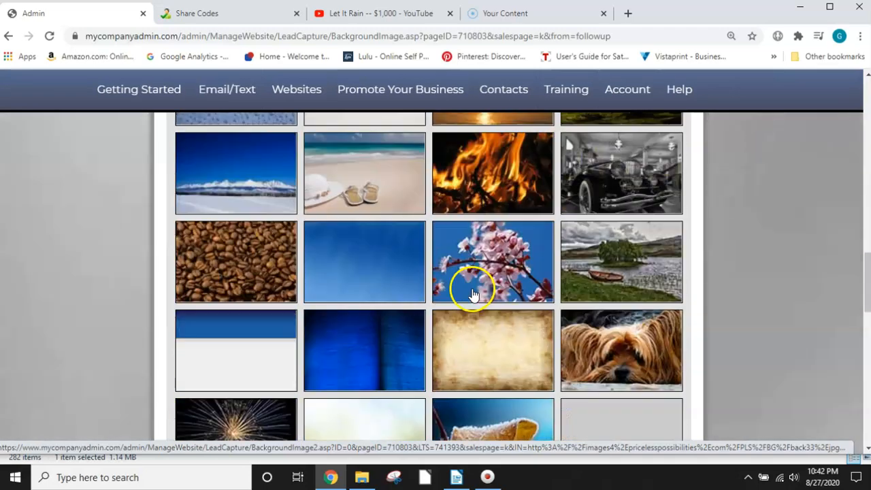
scroll(473, 293, "up", 15)
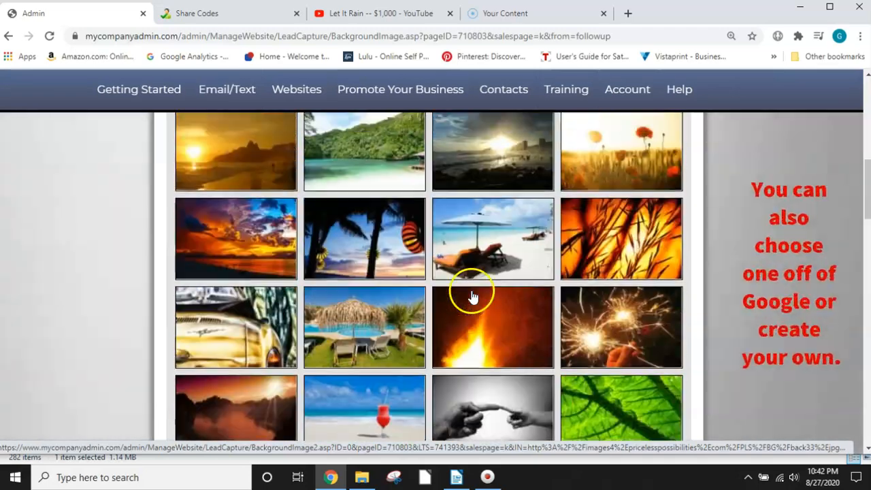
scroll(473, 292, "up", 2)
scroll(466, 299, "down", 3)
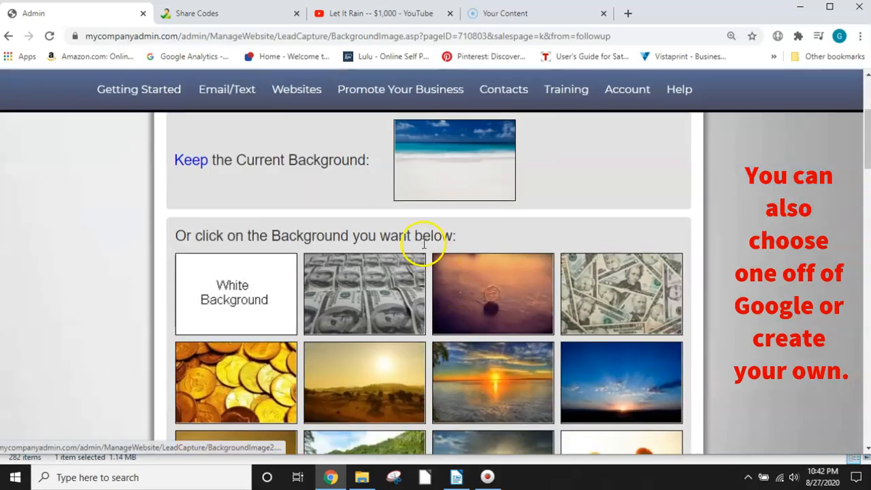
scroll(436, 285, "down", 15)
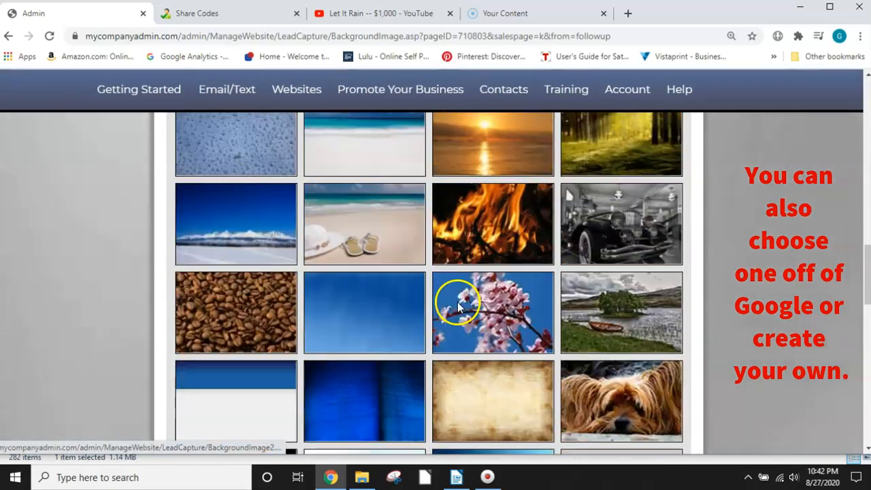
scroll(454, 302, "up", 20)
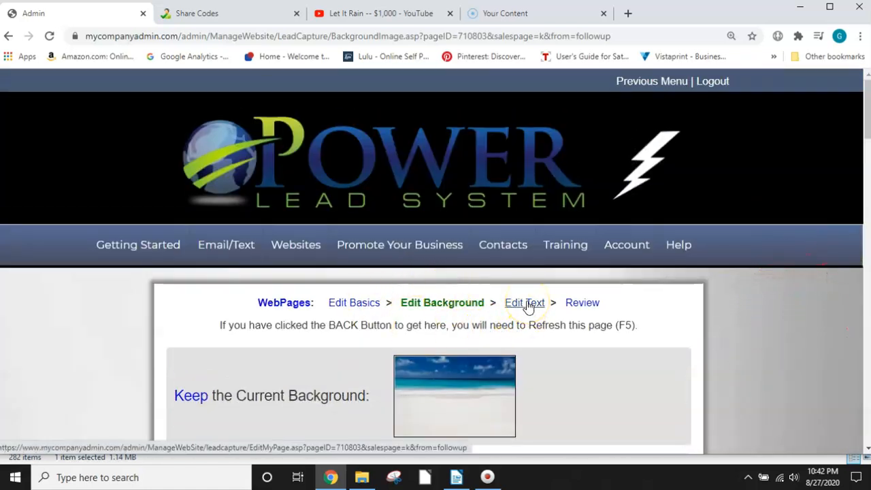
Step: Open the capture page's text for editing and look through its body, including the background, "FREE PRESENTATION!" headline and IFrame
left_click(528, 306)
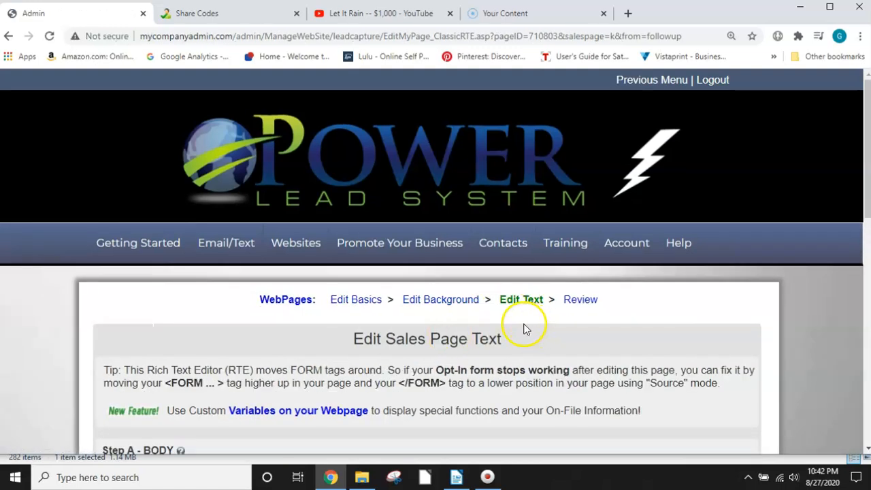
scroll(524, 329, "down", 2)
scroll(482, 291, "down", 3)
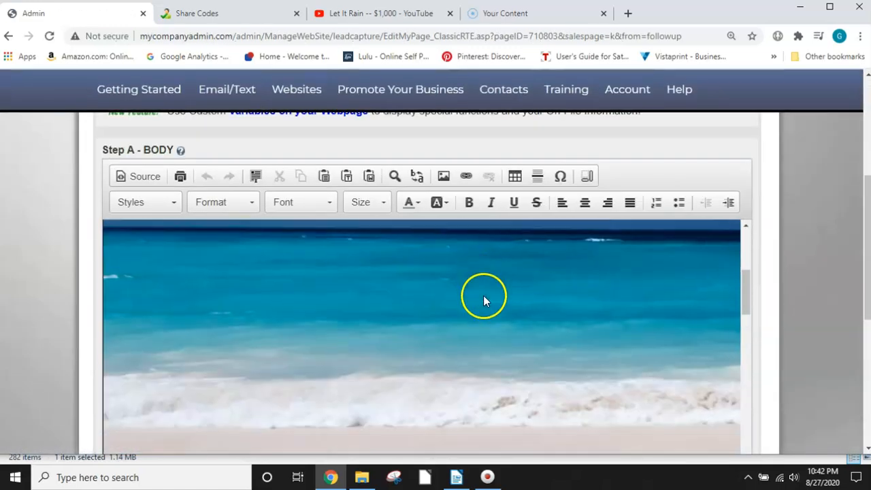
scroll(483, 299, "down", 5)
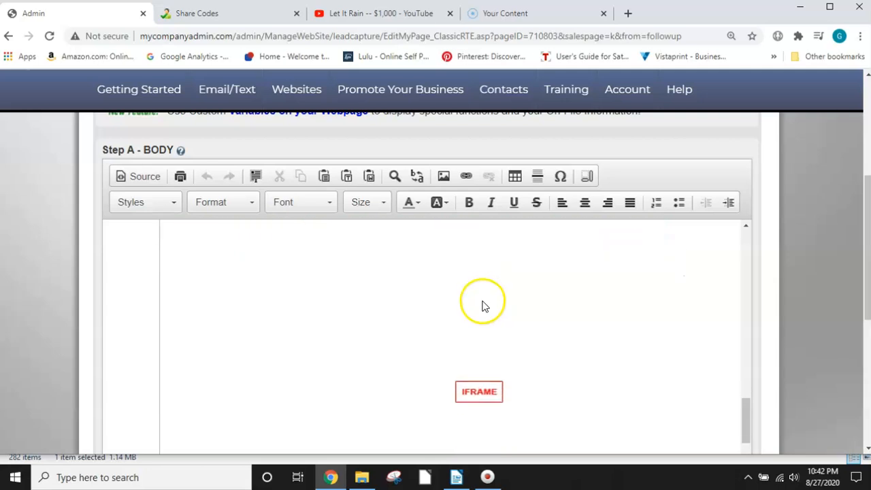
scroll(493, 361, "up", 3)
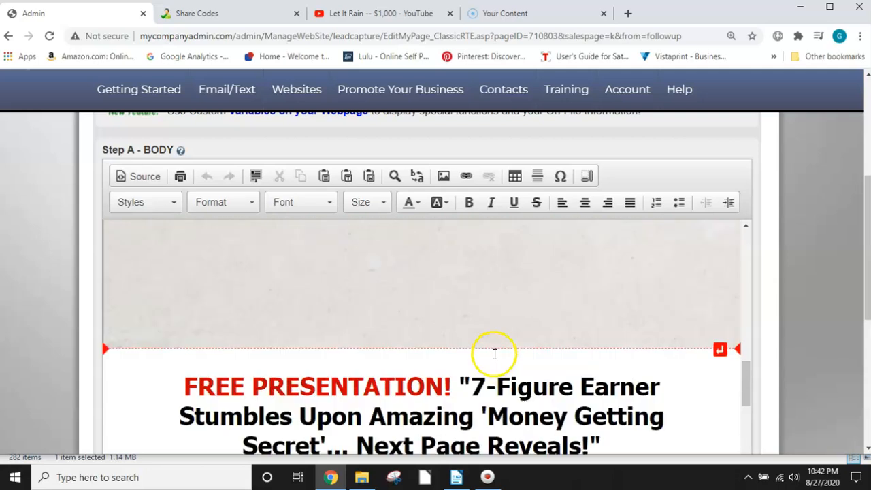
scroll(495, 354, "up", 6)
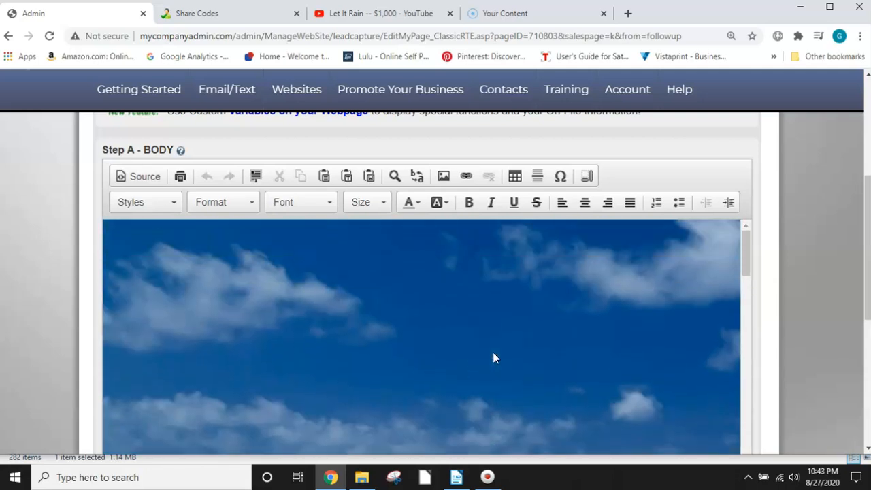
scroll(426, 317, "down", 2)
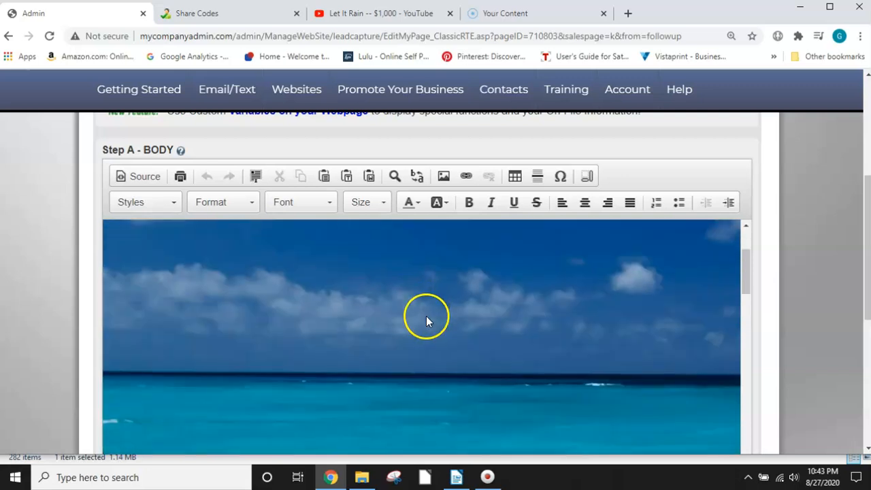
scroll(426, 320, "down", 5)
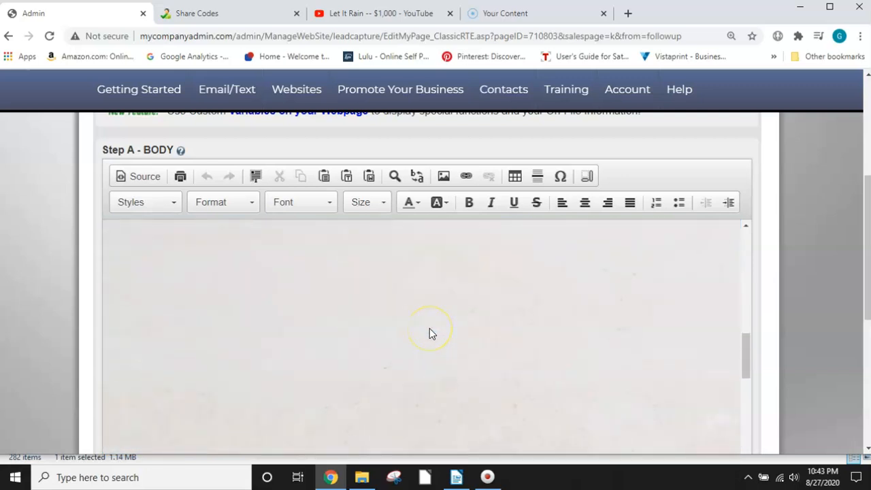
scroll(429, 333, "down", 3)
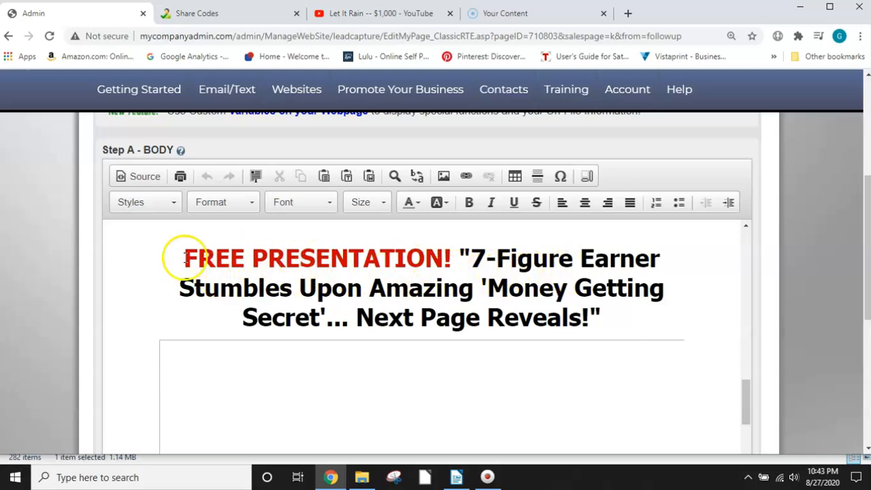
left_click_drag(183, 257, 656, 312)
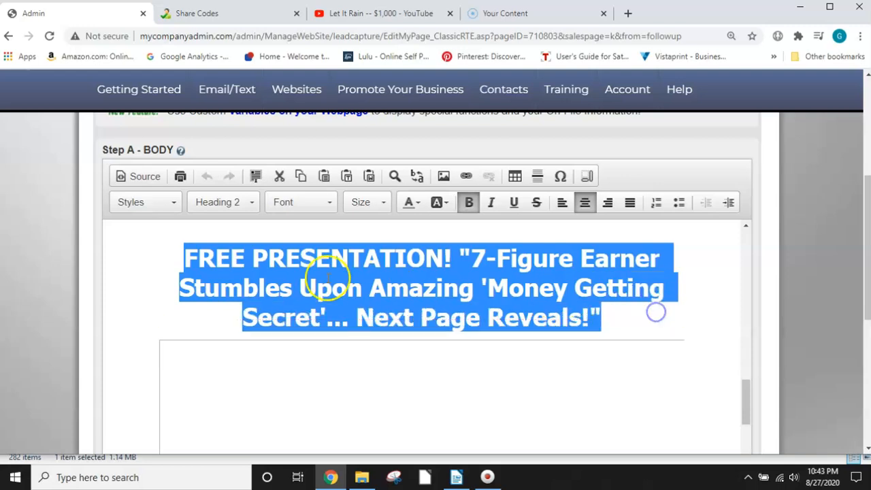
left_click(268, 259)
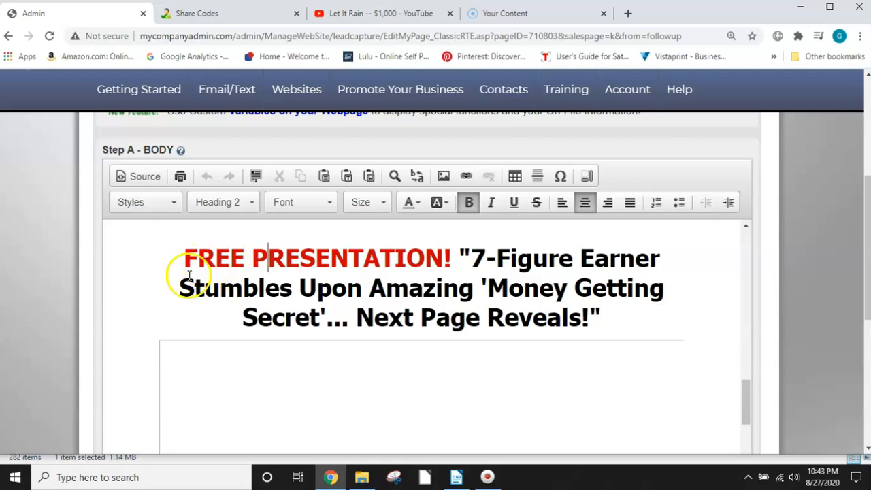
Step: Change the text colour of the words "Stumbles Upon" in the headline to yellow
left_click_drag(178, 287, 350, 293)
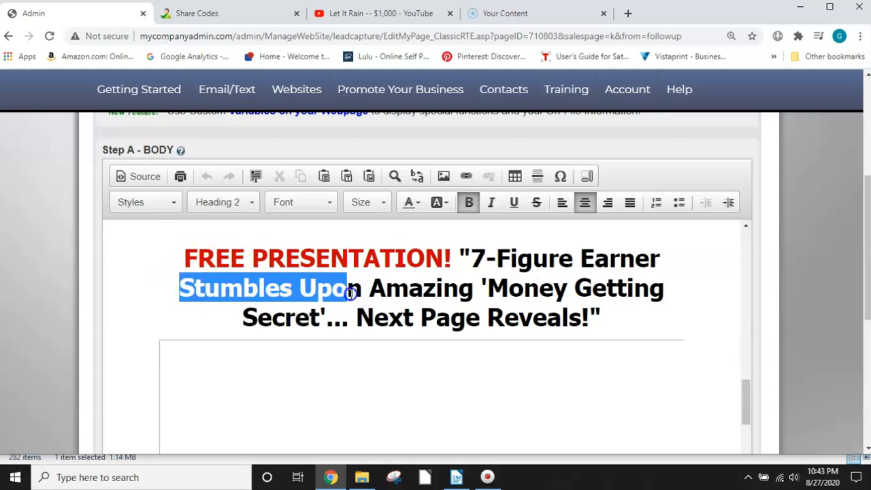
left_click(409, 207)
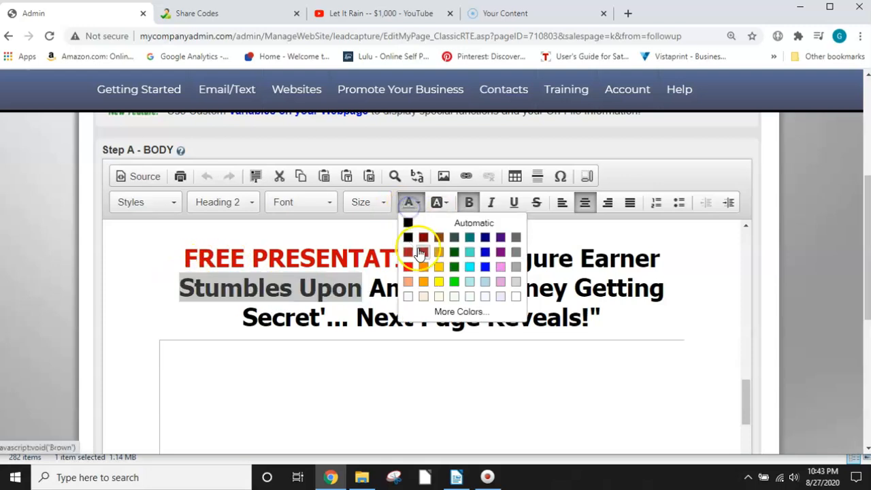
left_click(440, 283)
left_click(199, 314)
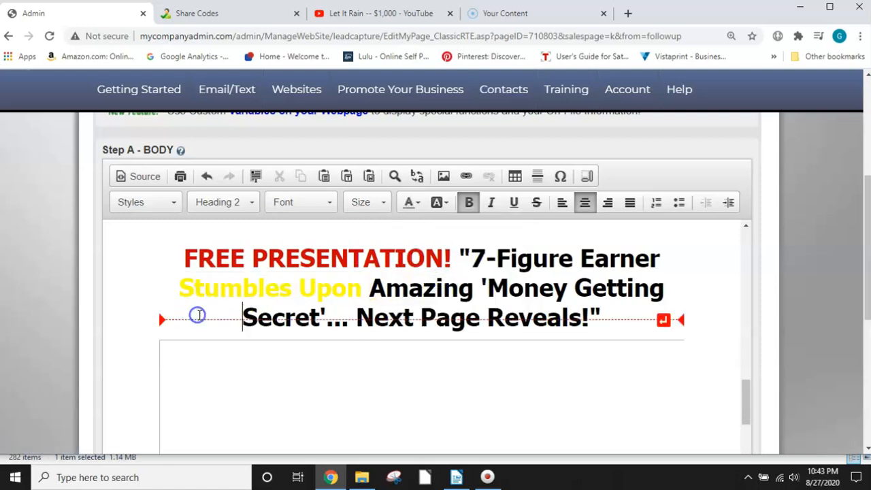
Step: Set the text colour of "Stumbles Upon" in the headline back to the automatic black
left_click_drag(187, 288, 362, 288)
left_click(411, 205)
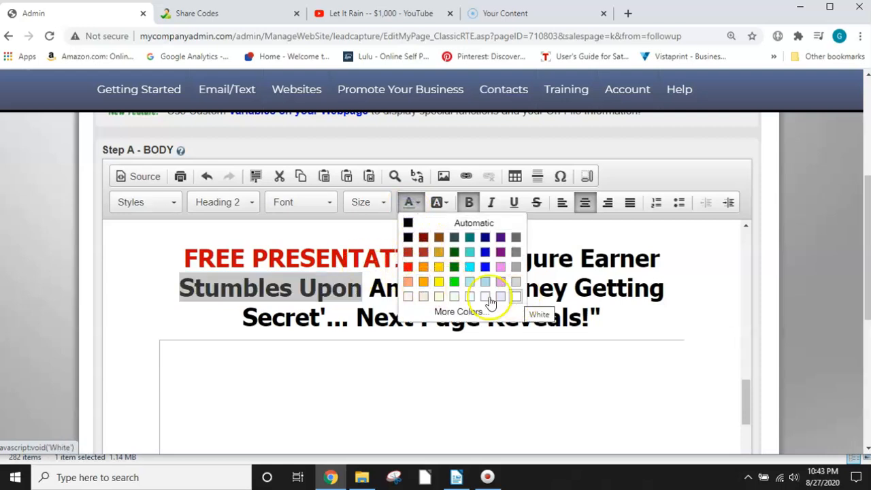
left_click(407, 224)
left_click(167, 282)
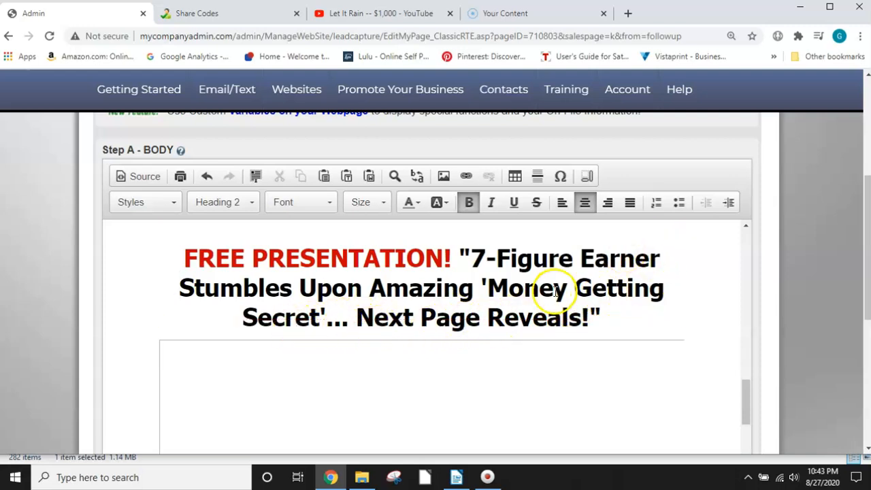
Step: Open the properties of the IFrame in the page body and examine the video ID within its YouTube embed URL
scroll(609, 272, "down", 3)
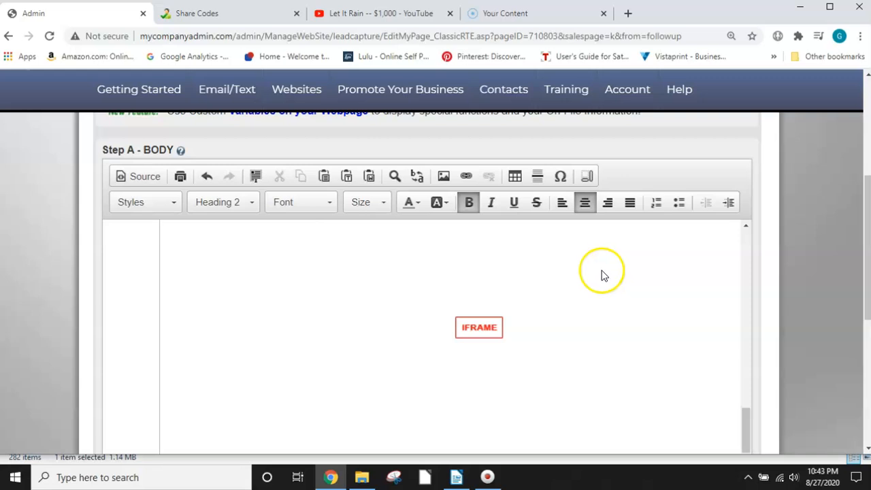
double_click(478, 333)
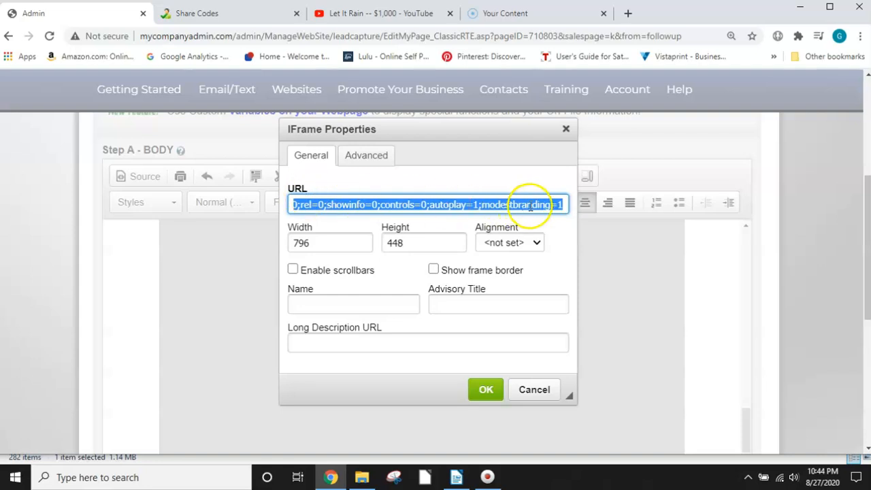
left_click(402, 205)
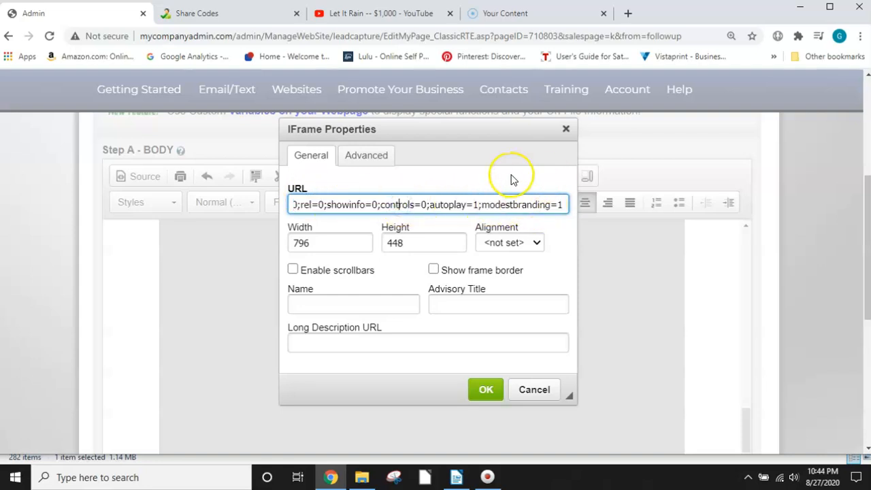
key("Left")
key("Left")
key("Left")
key("Left")
key("Left")
key("Left")
key("Left")
key("Left")
key("Left")
key("Left")
key("Left")
key("Left")
key("Left")
key("Left")
key("Left")
key("Left")
key("Left")
key("Left")
key("Left")
key("Left")
key("Left")
key("Left")
key("Left")
key("Left")
key("Left")
key("Left")
key("Left")
key("Left")
key("Left")
key("Left")
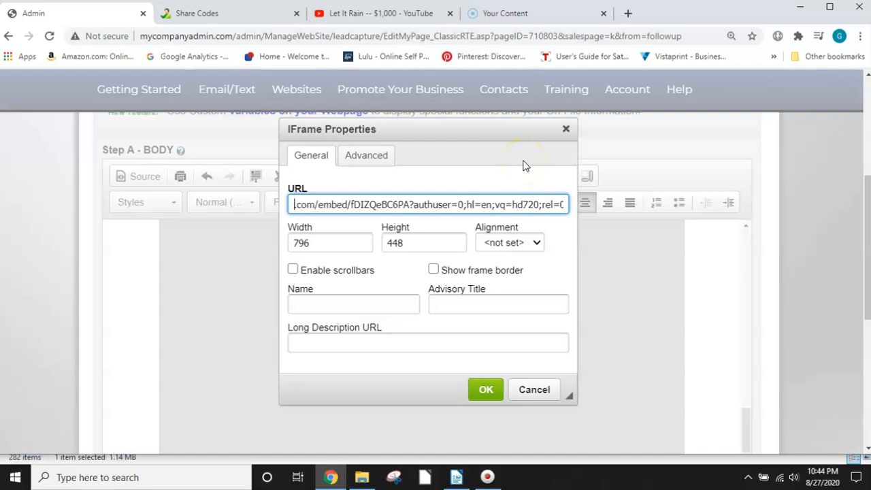
left_click(437, 179)
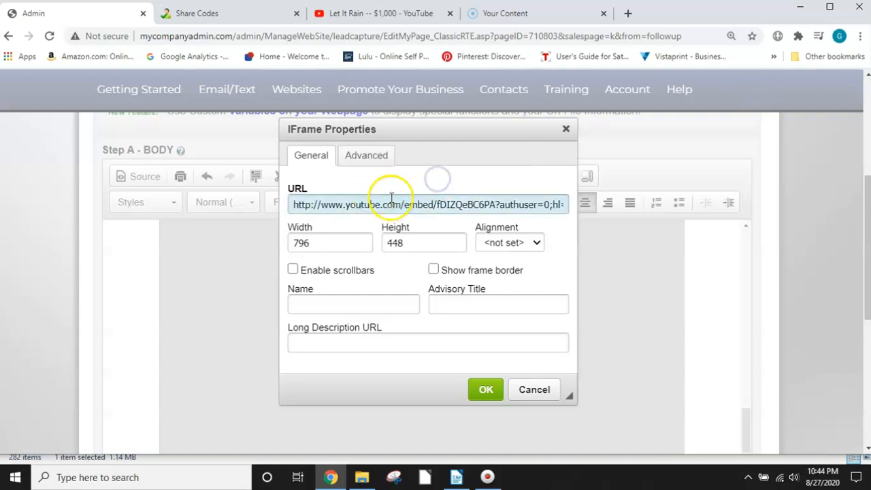
left_click(355, 207)
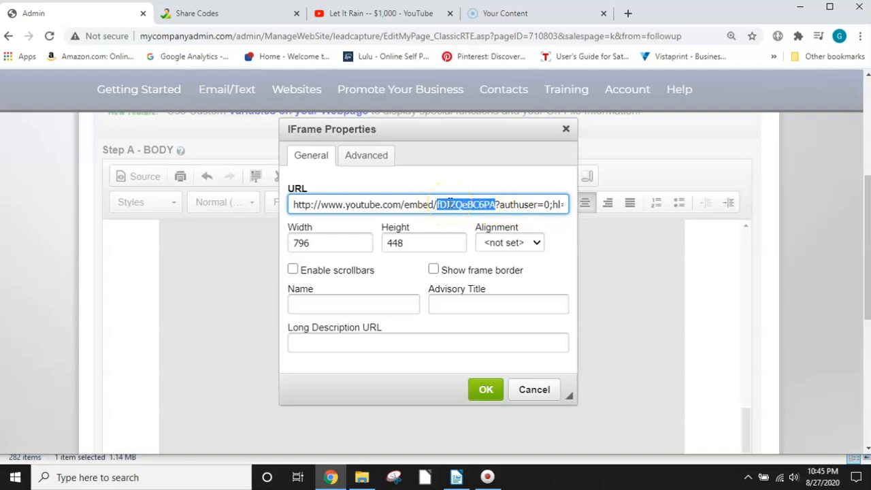
left_click(810, 265)
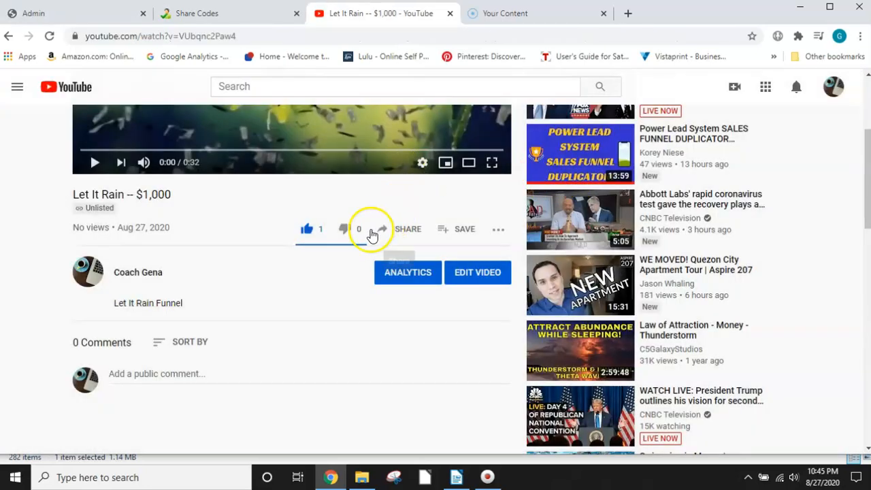
scroll(368, 228, "up", 3)
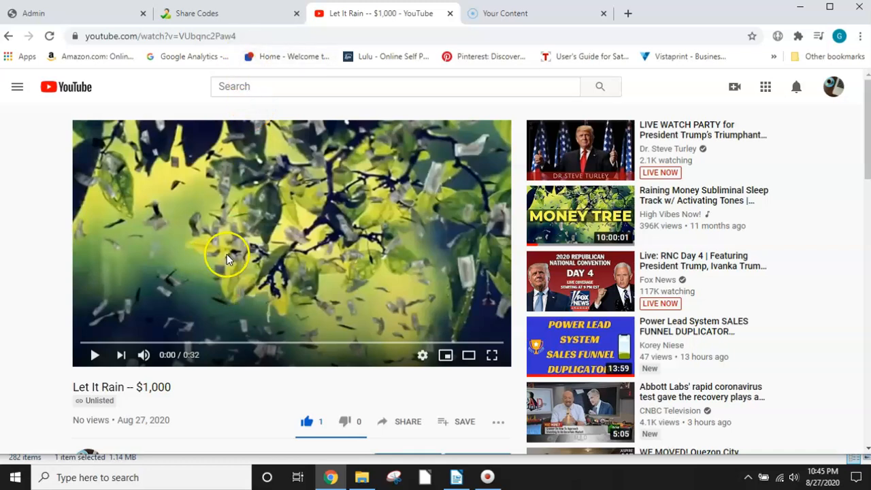
Step: Switch to the YouTube video "Let It Rain -- $1,000" and copy the video ID VUbqnc2Paw4 from its web address
left_click(248, 32)
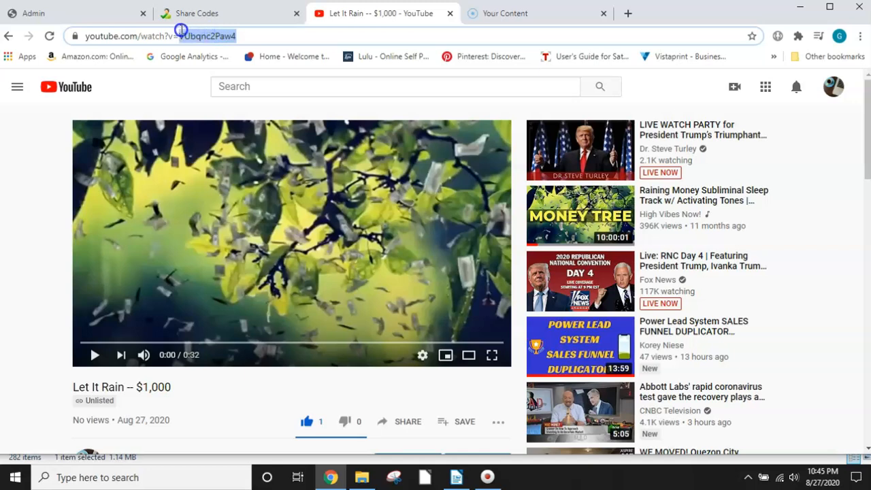
left_click_drag(181, 30, 183, 30)
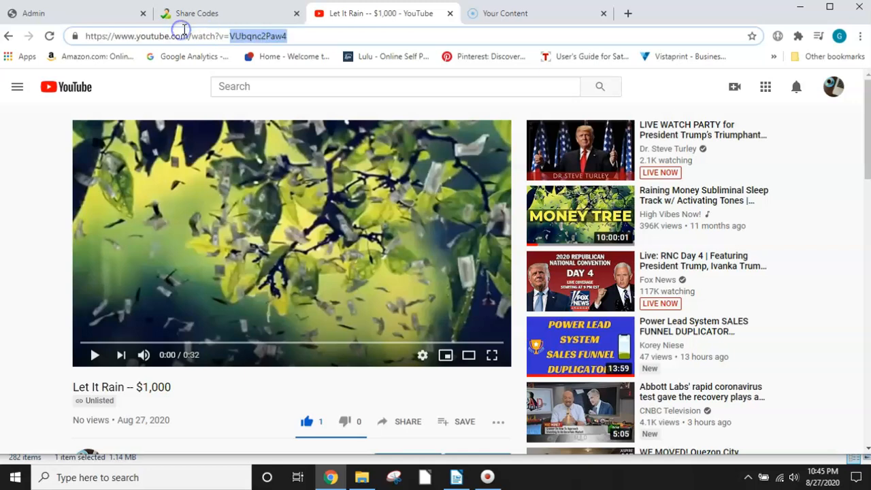
right_click(262, 38)
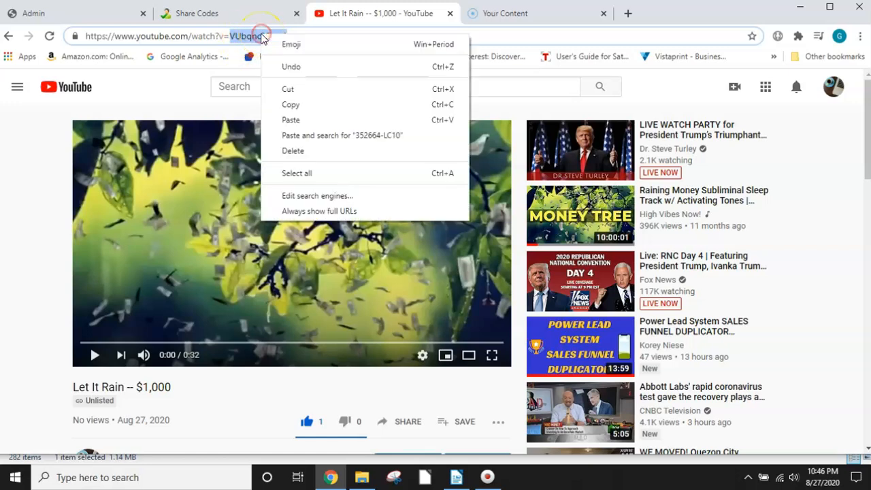
left_click(295, 108)
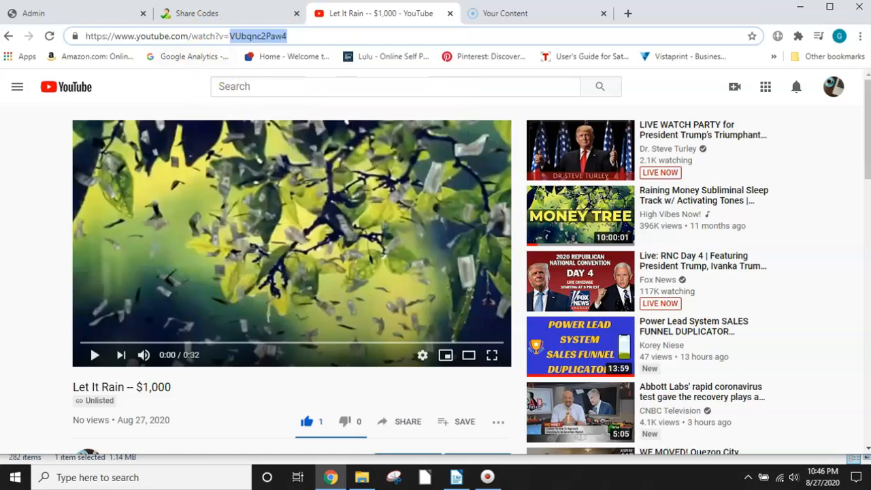
Step: Back in the capture page's IFrame properties, replace the video ID in the embed URL with VUbqnc2Paw4 and apply the change
left_click(211, 13)
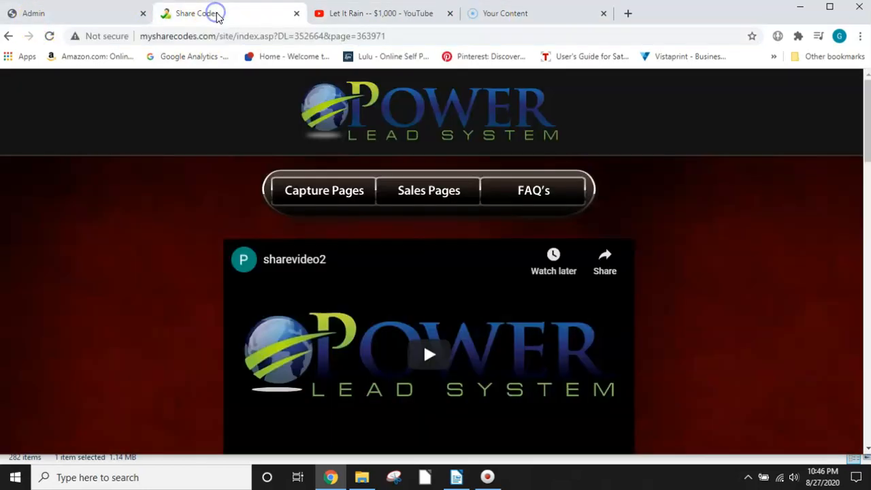
left_click(122, 14)
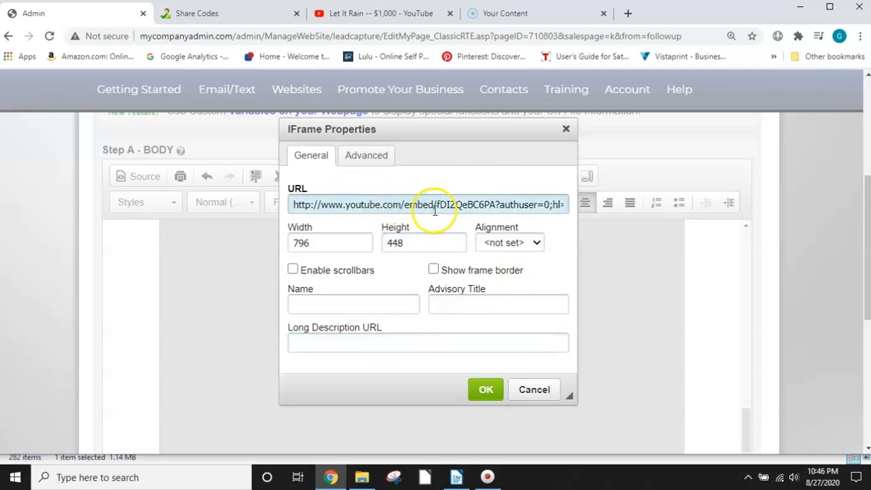
left_click_drag(434, 204, 493, 206)
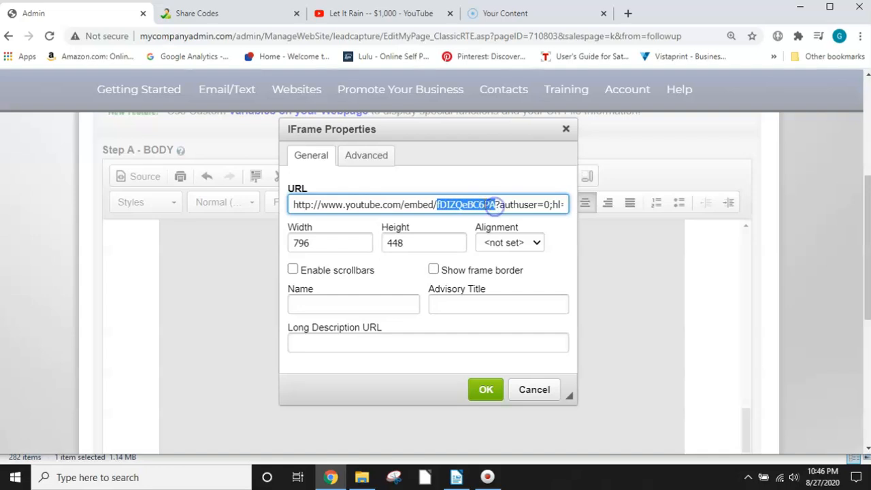
right_click(461, 202)
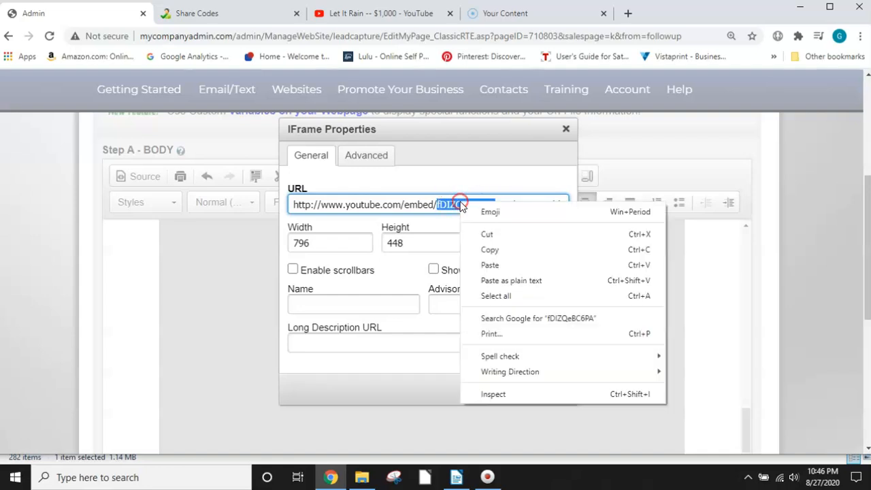
left_click(487, 266)
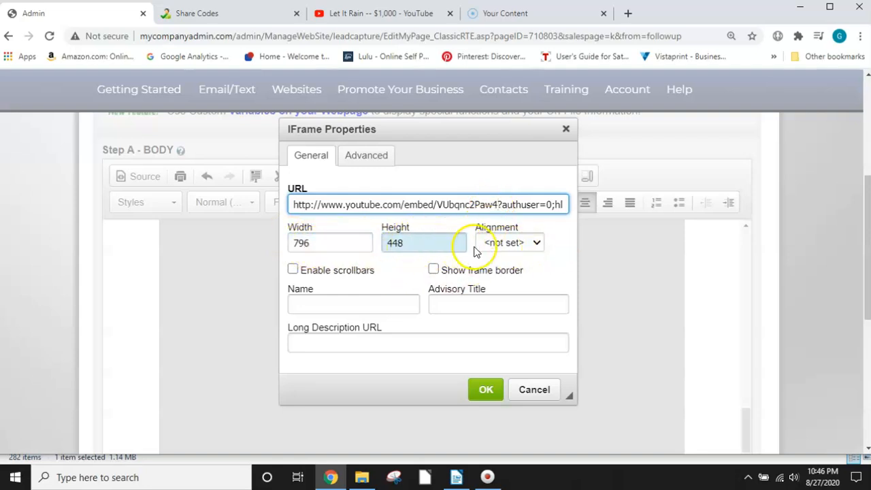
left_click(368, 158)
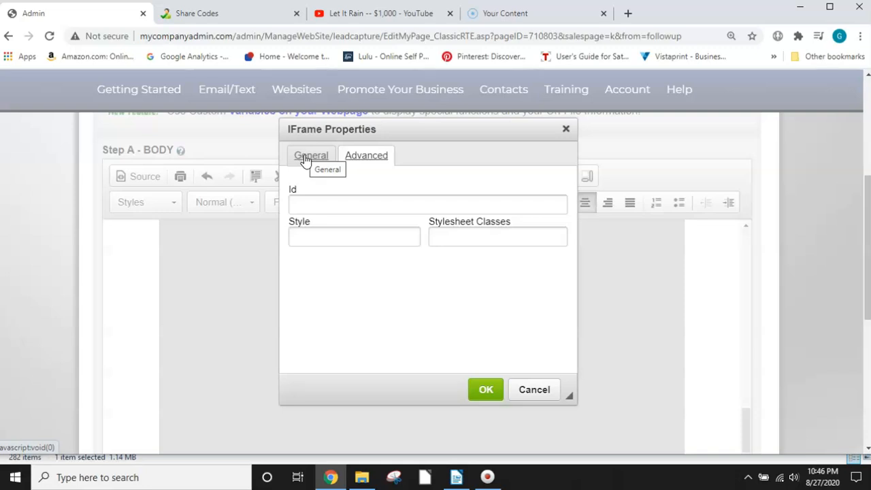
left_click(305, 158)
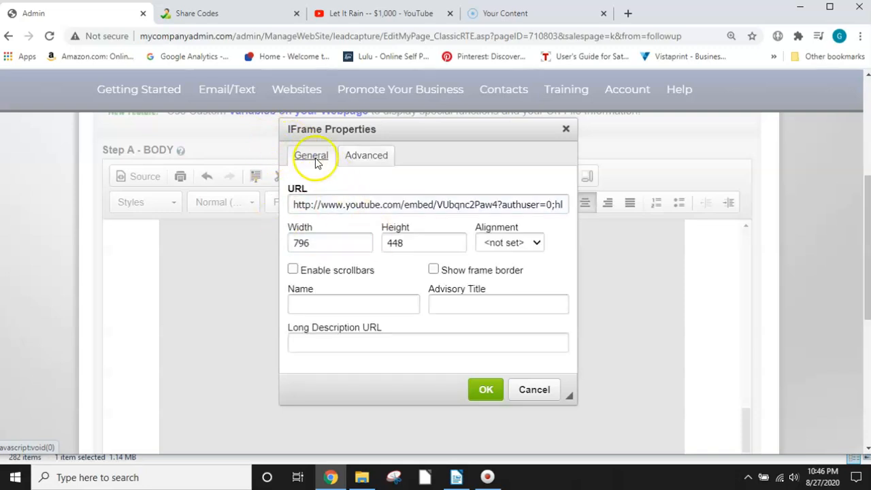
left_click(488, 391)
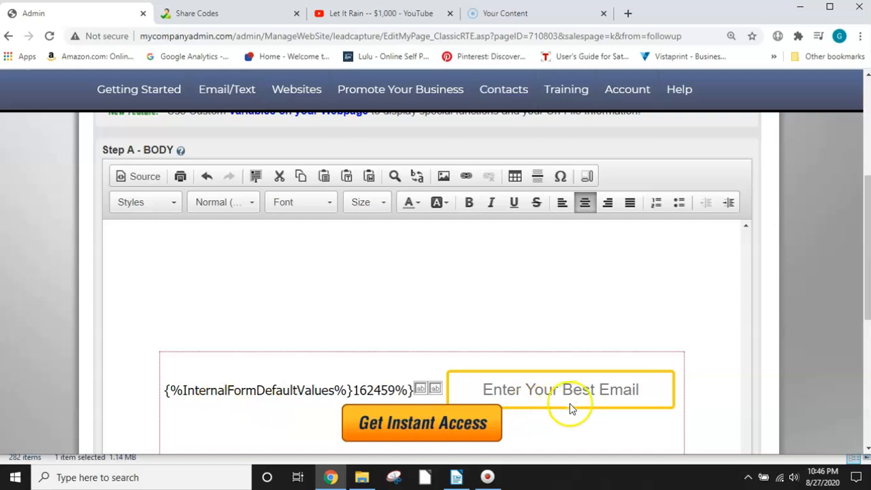
Step: Replace the "Get Instant Access" image button below the email field with let-me-in.png from the Custom Library
double_click(417, 427)
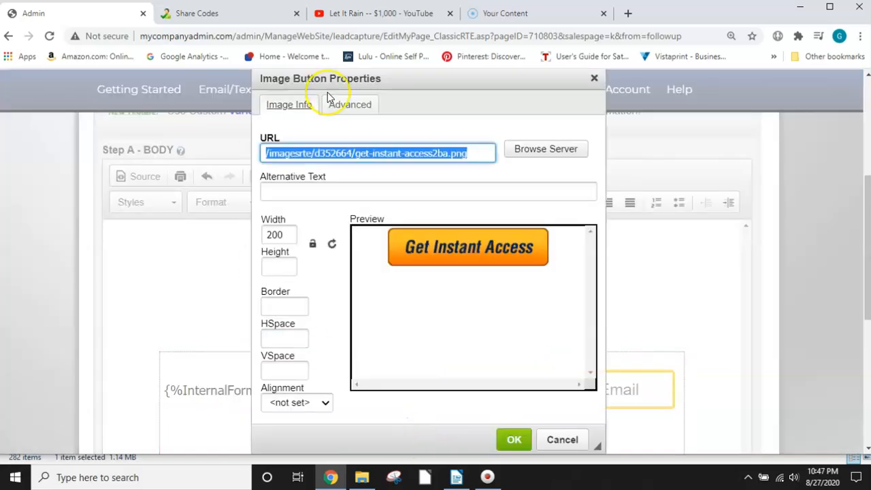
left_click(564, 156)
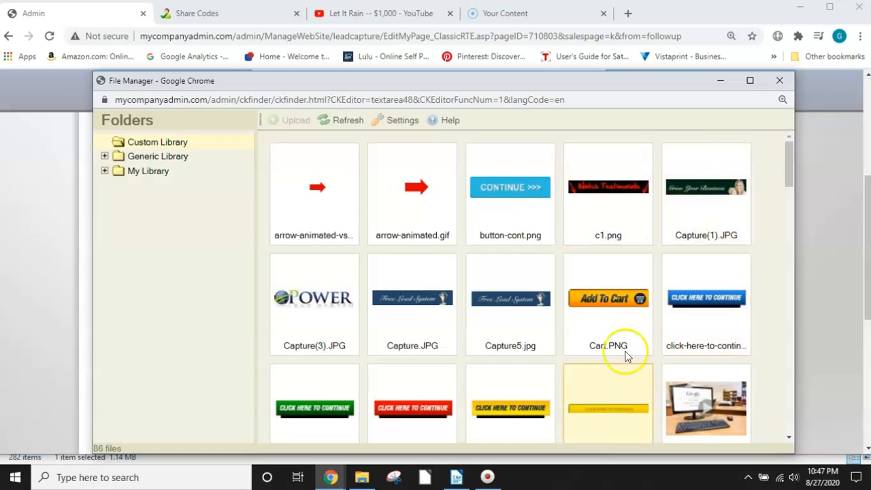
scroll(619, 313, "down", 1)
scroll(577, 285, "down", 2)
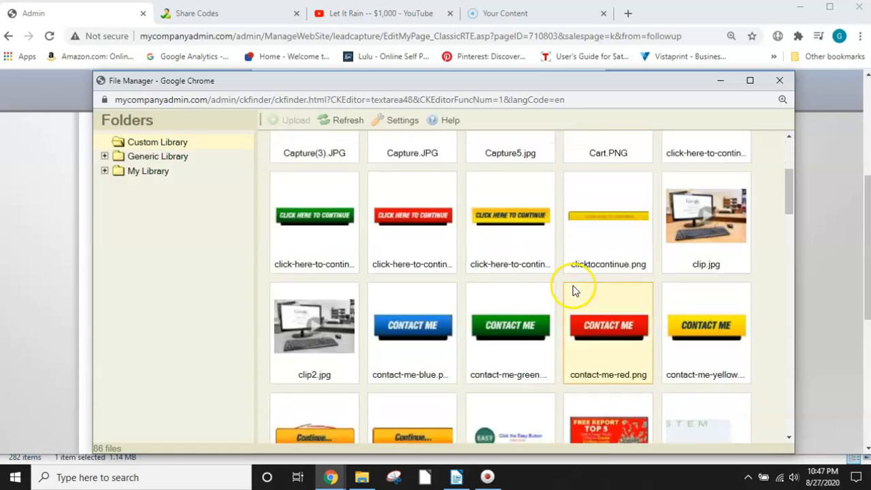
scroll(576, 286, "down", 3)
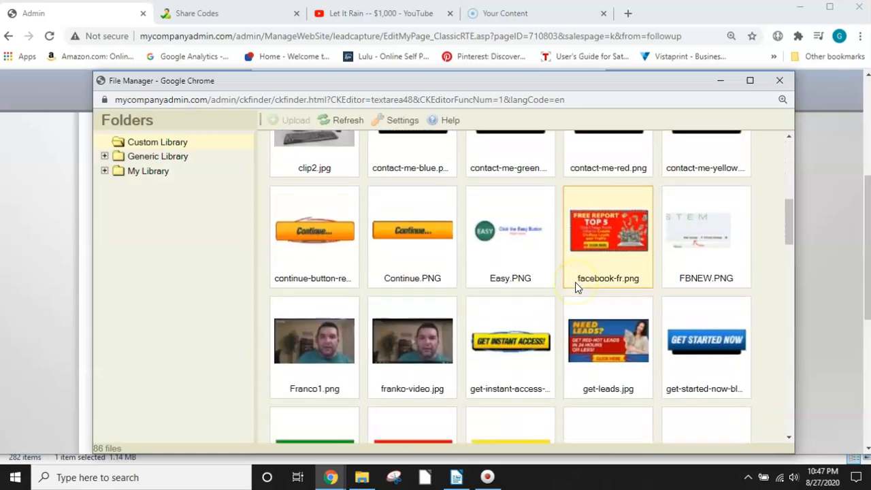
scroll(575, 287, "down", 2)
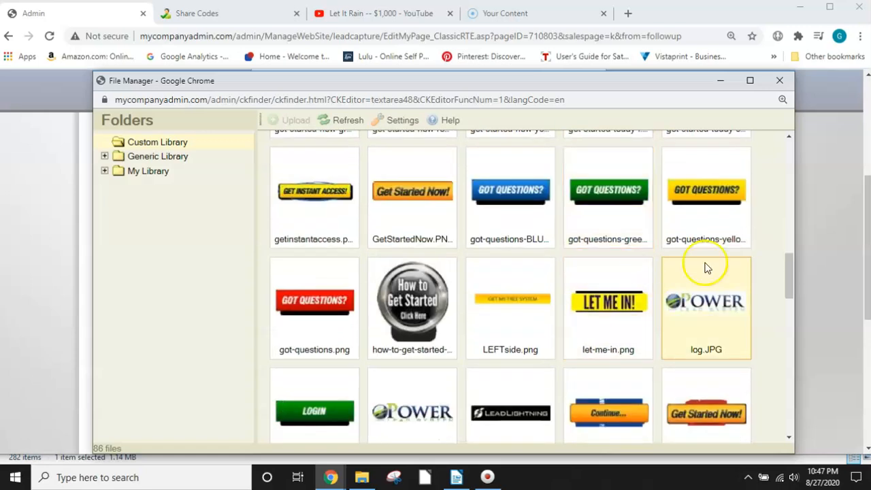
scroll(638, 266, "down", 5)
scroll(635, 274, "down", 2)
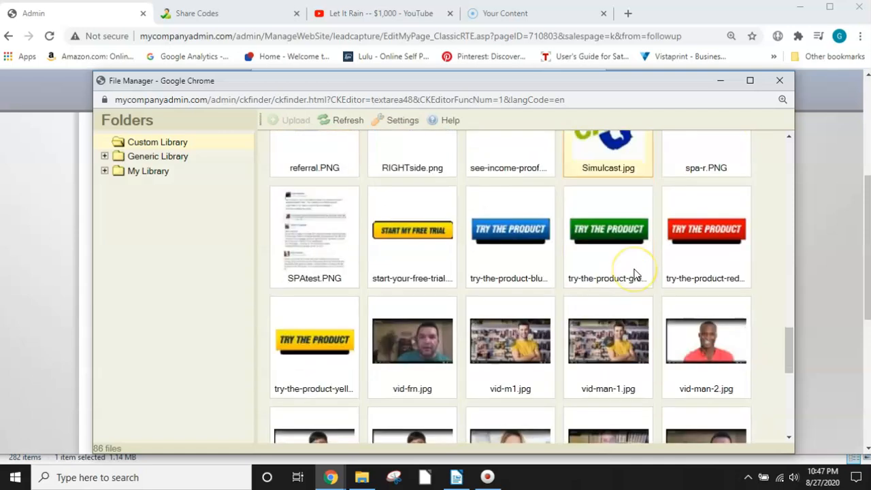
scroll(634, 275, "down", 5)
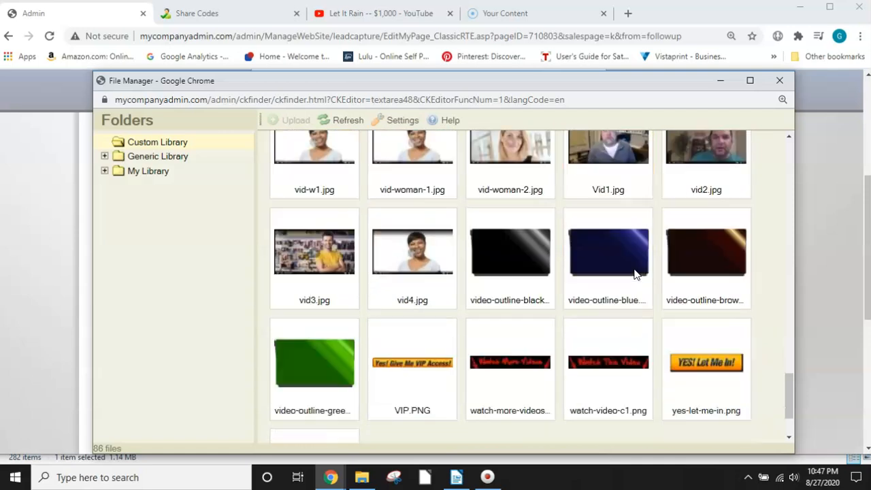
left_click(487, 340)
scroll(497, 323, "up", 10)
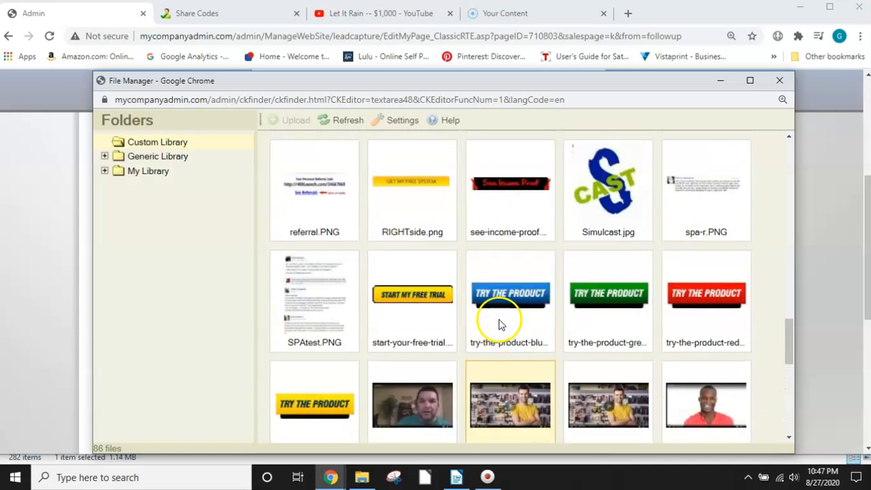
scroll(497, 326, "down", 3)
scroll(496, 320, "up", 3)
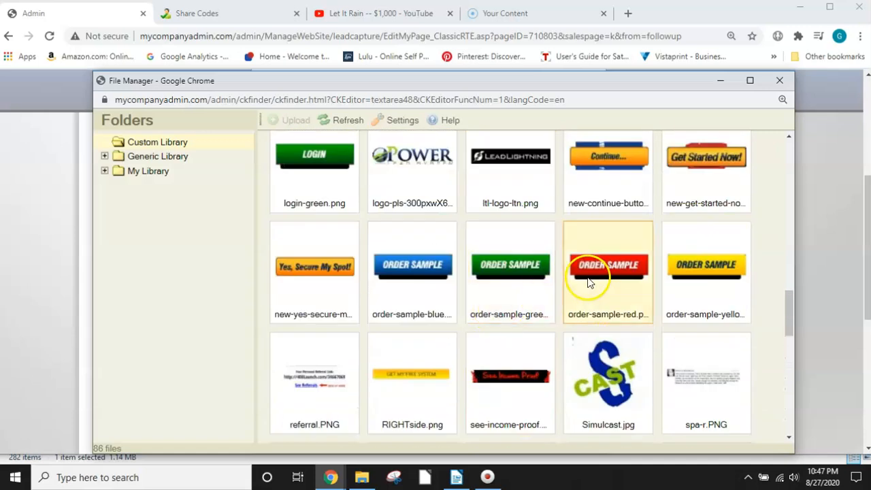
scroll(622, 284, "up", 3)
scroll(629, 279, "up", 2)
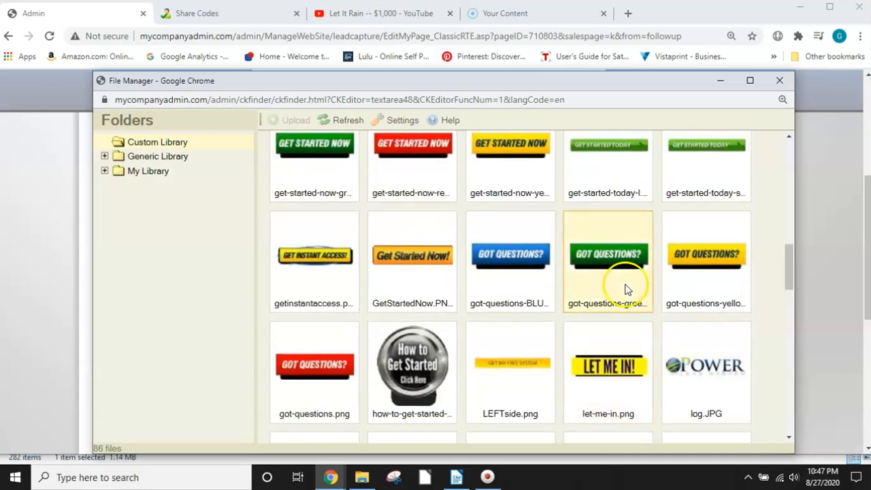
double_click(611, 368)
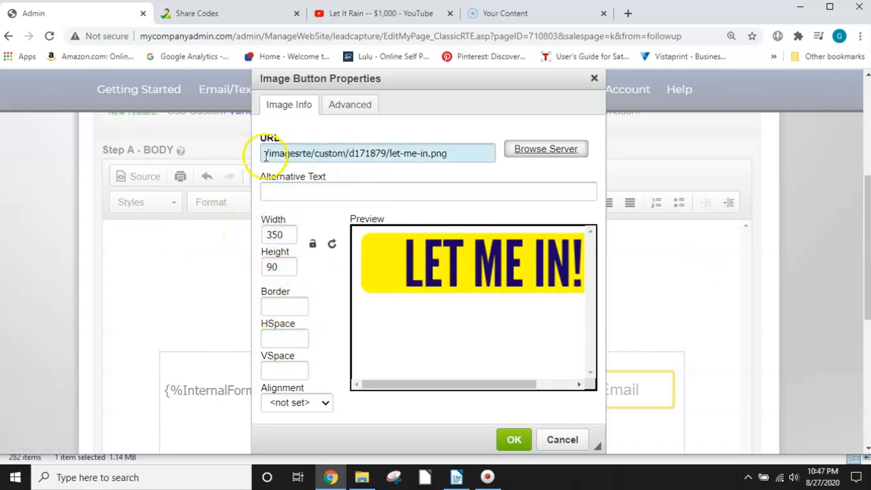
left_click(507, 441)
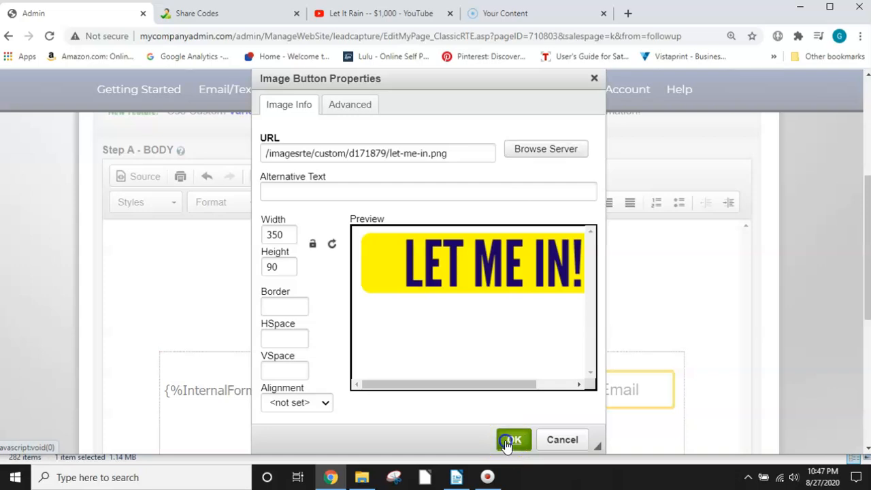
Step: Delete a blank line above the email opt-in form in the page body
left_click(511, 304)
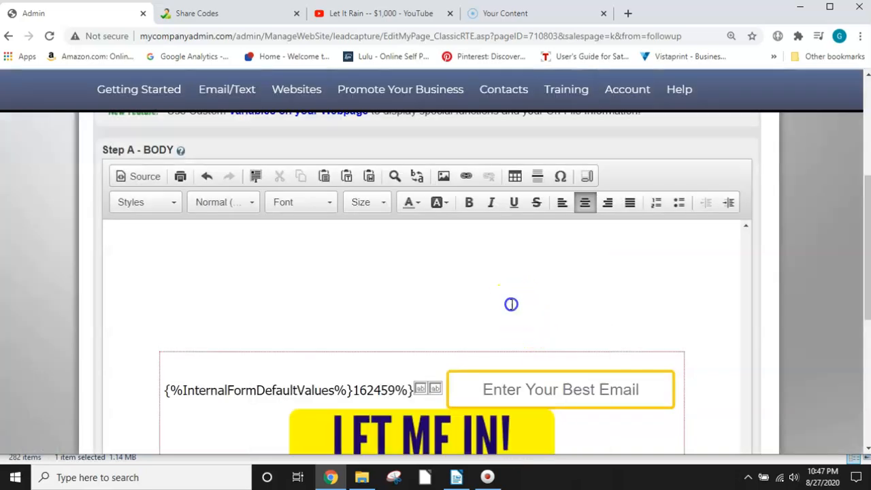
key("BackSpace")
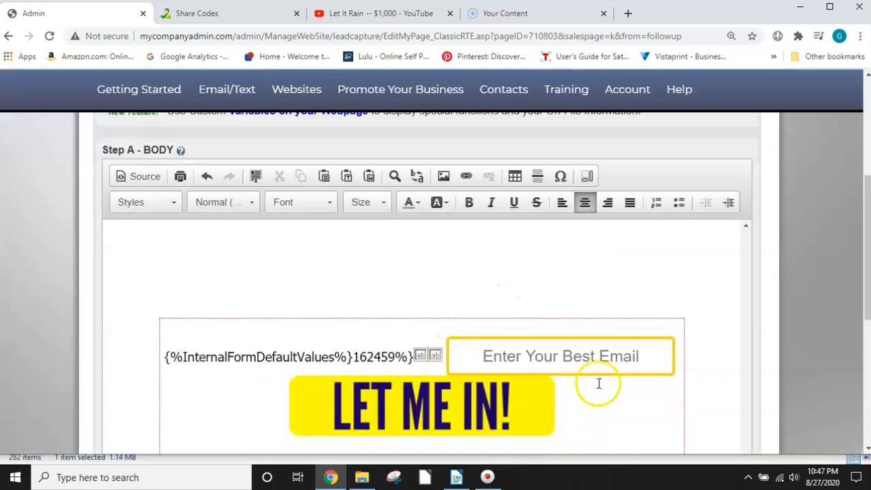
scroll(599, 383, "down", 3)
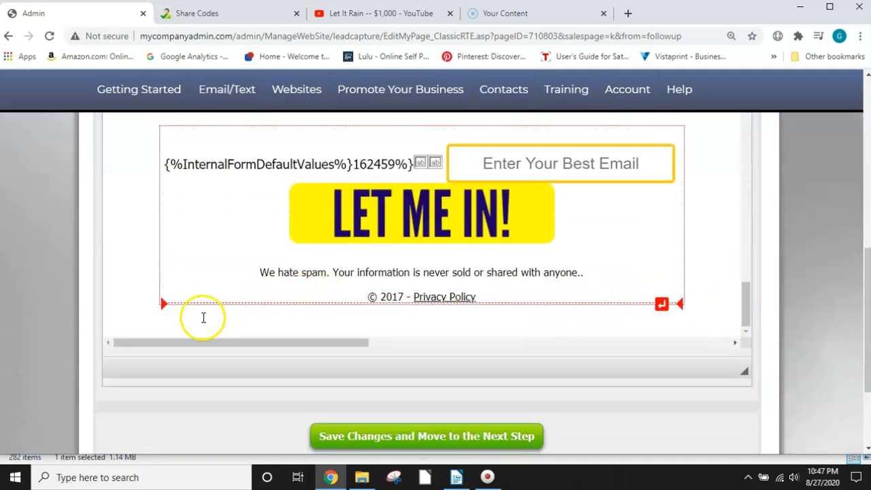
Step: Save the capture page's text changes and move on to the review stage
scroll(614, 315, "down", 2)
scroll(510, 295, "up", 1)
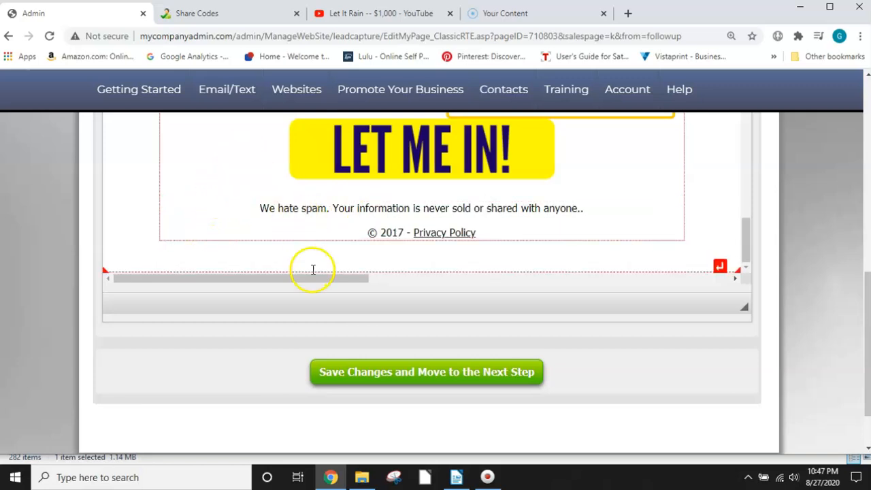
scroll(313, 259, "up", 3)
scroll(346, 203, "down", 4)
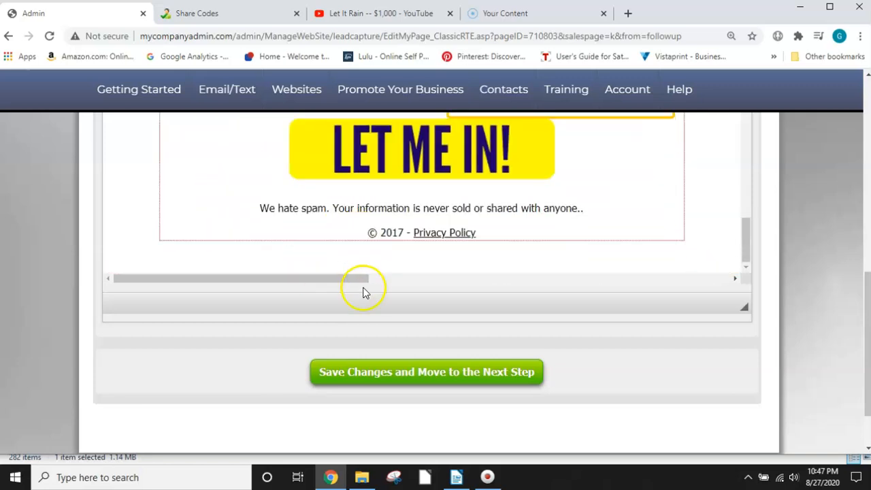
left_click(406, 378)
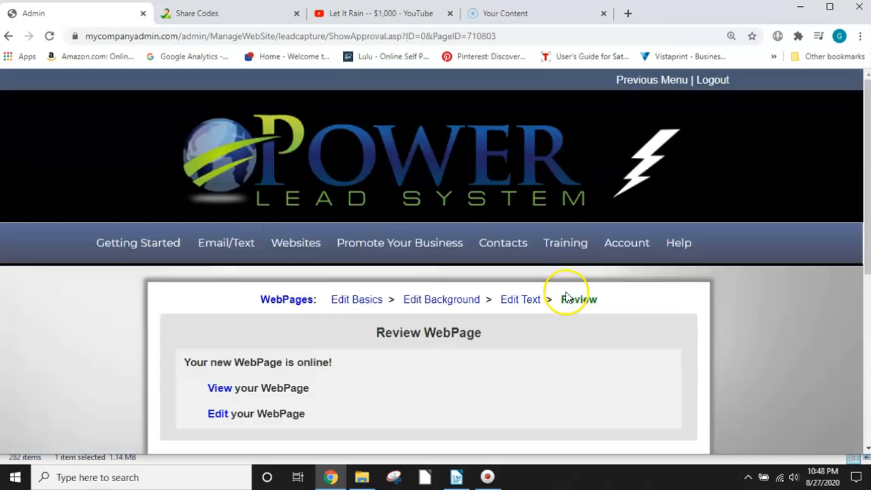
Step: View the finished webpage through its test link, accepting the test-link acknowledgement
scroll(562, 315, "down", 2)
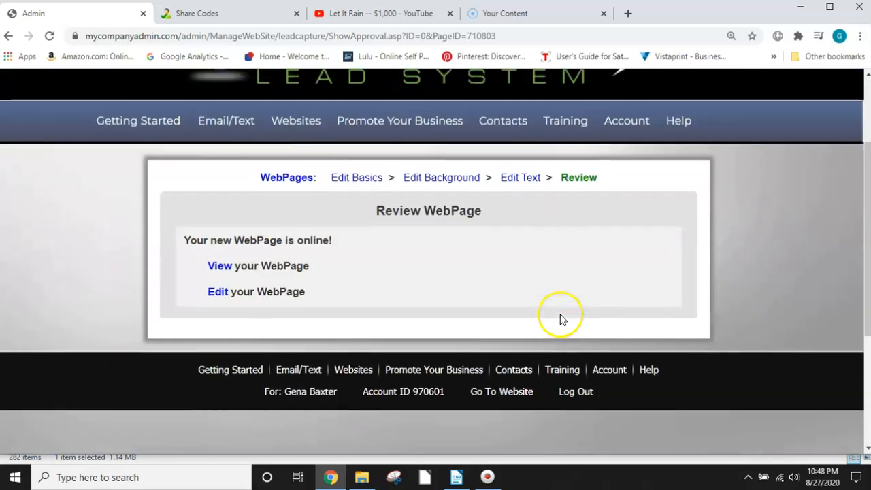
left_click(220, 260)
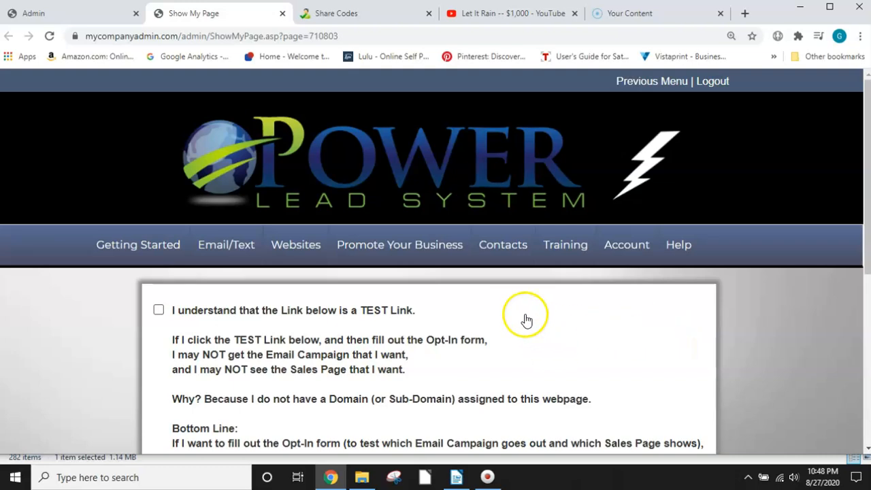
left_click(157, 311)
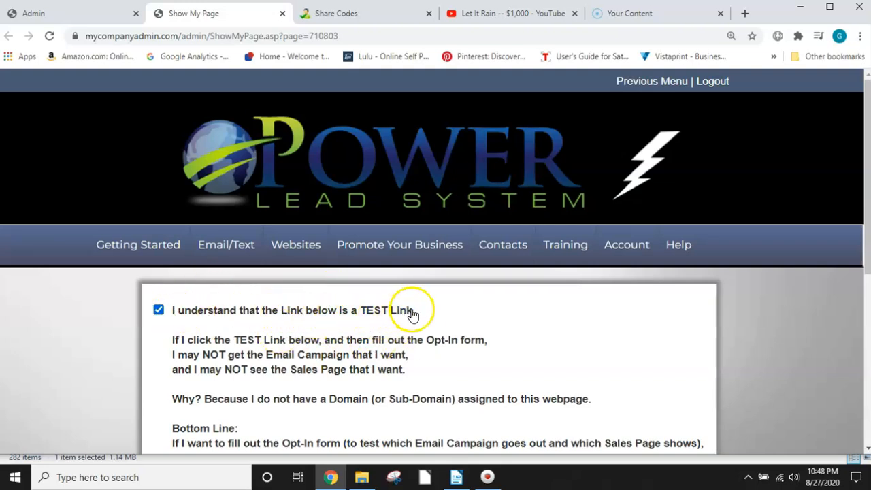
scroll(411, 318, "down", 3)
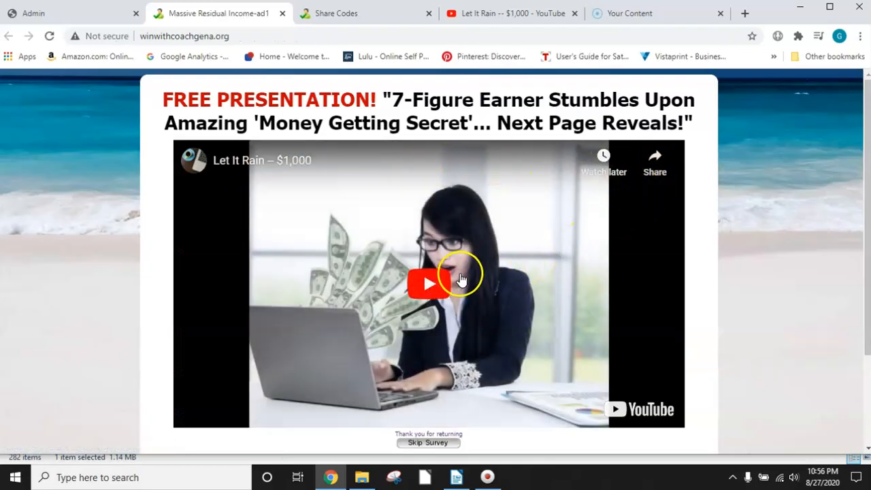
Step: Check the live capture page from headline to opt-in form and play its embedded "Let It Rain" video
scroll(461, 279, "down", 2)
scroll(480, 202, "up", 2)
scroll(431, 286, "down", 1)
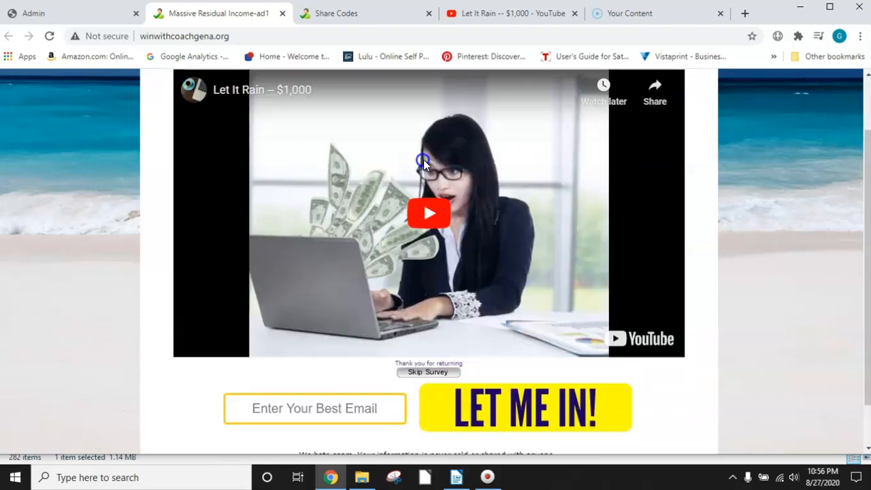
left_click(424, 159)
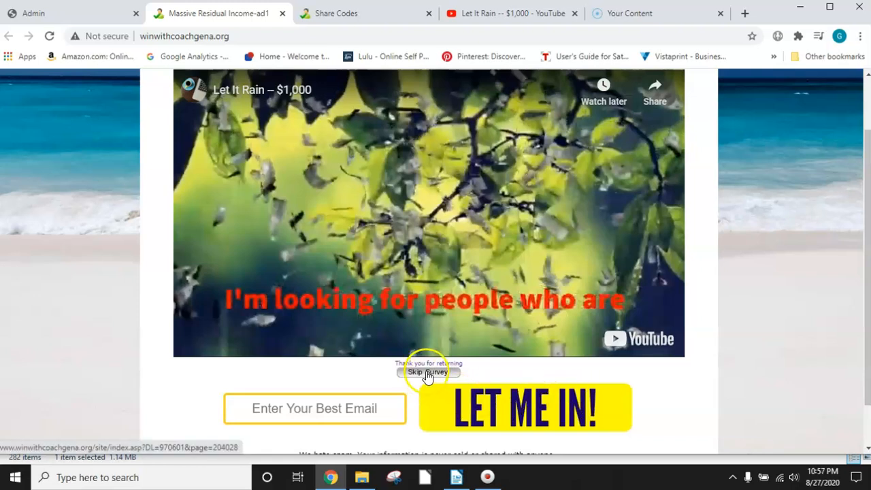
Step: Skip the survey to reach the free presentation page, sample its video and look over the testimonials section
left_click(427, 373)
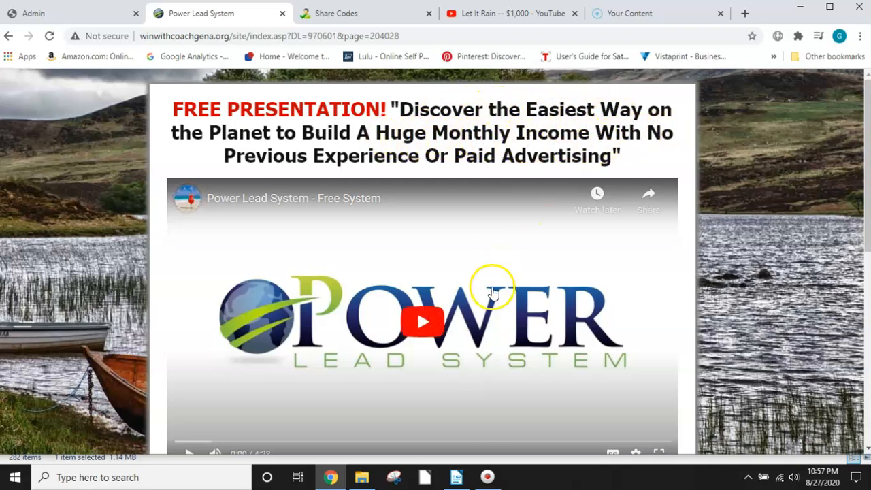
left_click(423, 326)
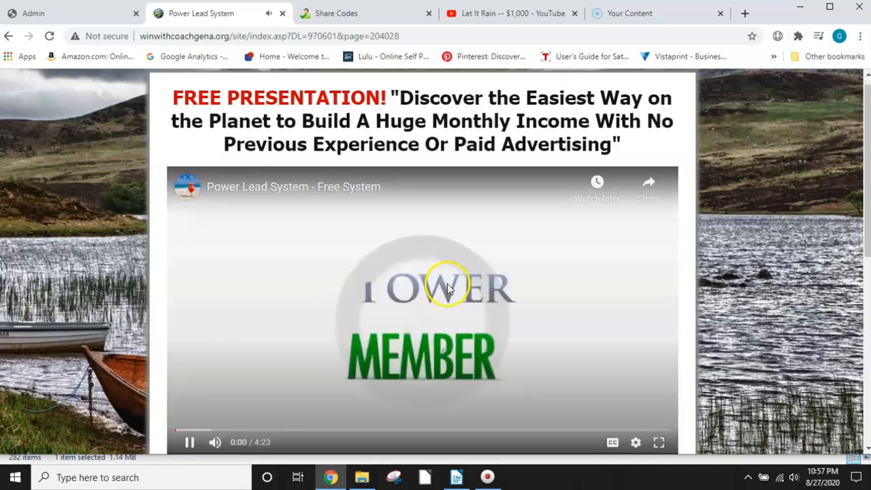
left_click(420, 271)
scroll(420, 273, "down", 3)
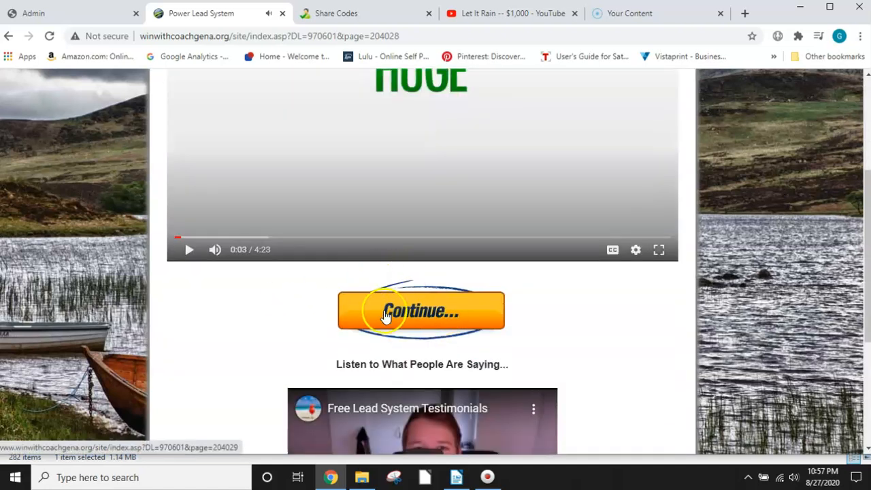
scroll(480, 350, "down", 2)
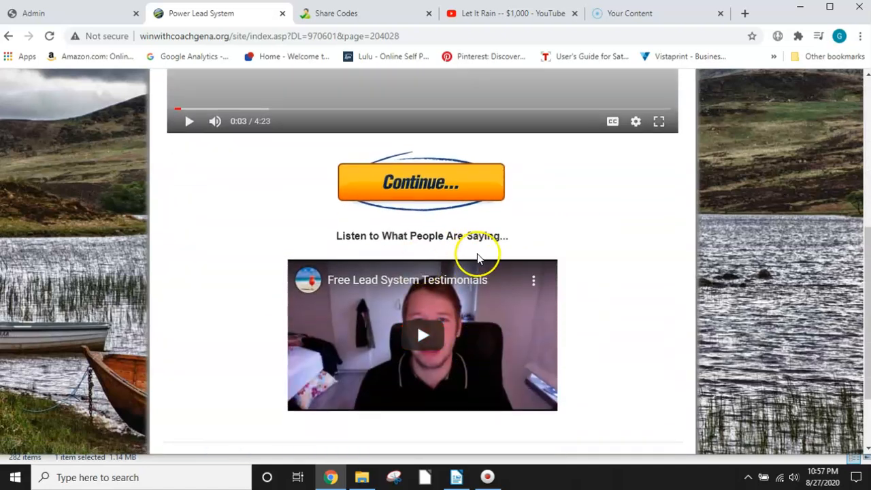
scroll(461, 319, "down", 2)
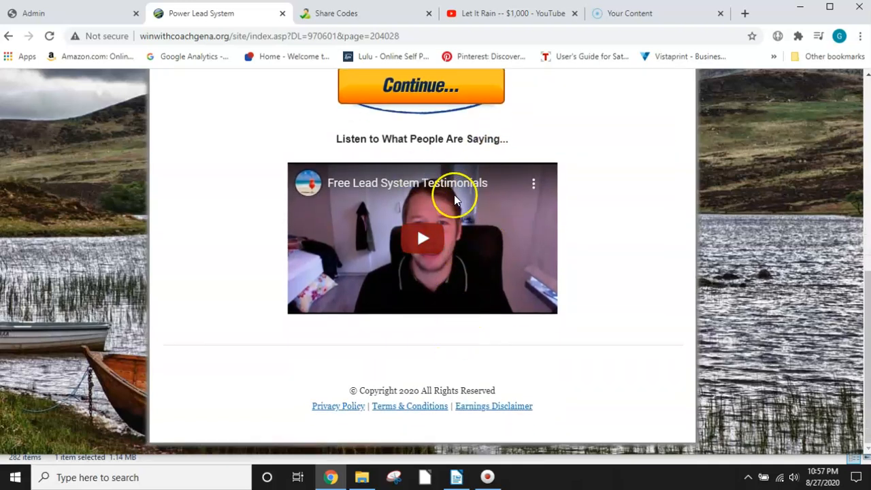
scroll(461, 197, "up", 3)
Step: Continue to the funnel's compensation plan page, then briefly play and pause its video
left_click(416, 281)
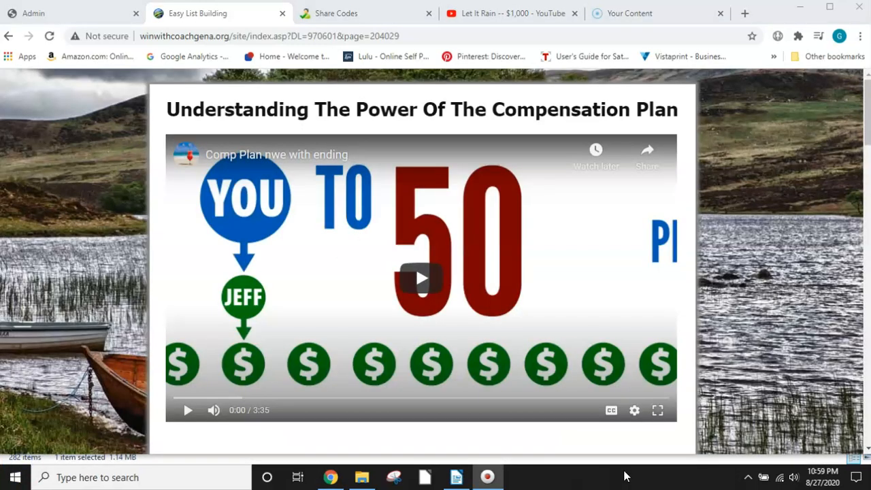
scroll(381, 274, "down", 2)
scroll(387, 276, "up", 2)
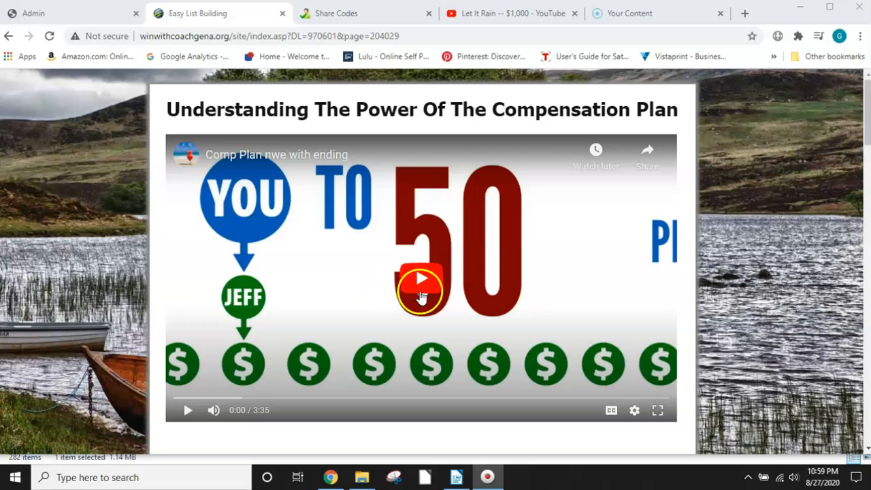
left_click(421, 285)
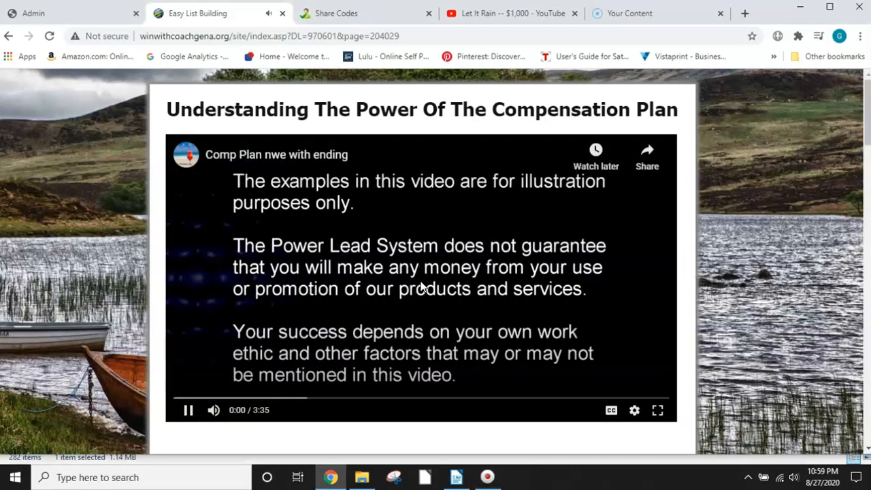
left_click(432, 286)
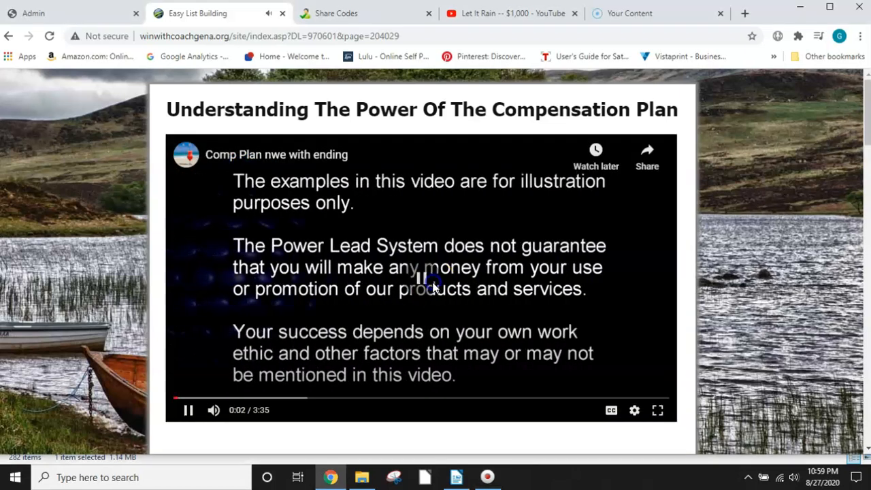
Step: Examine the compensation plan page's Get Started Now button, testimonials video, Viral Report section and member comments
scroll(415, 296, "down", 3)
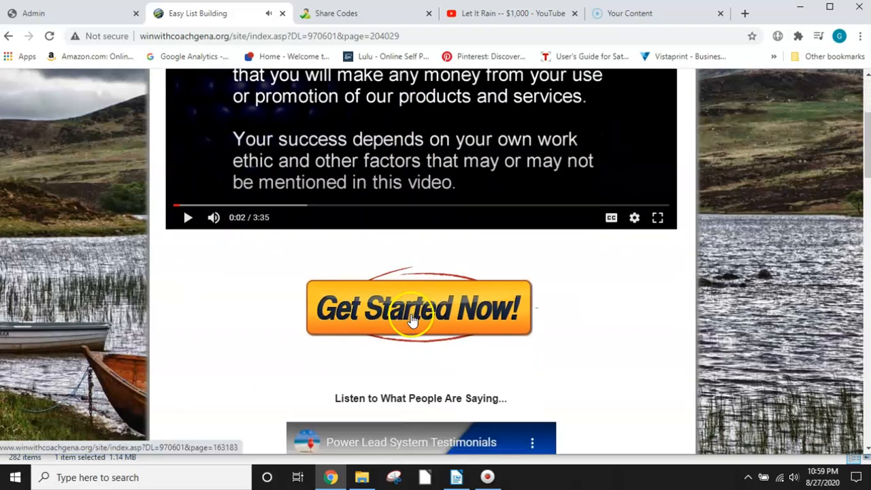
scroll(412, 313, "down", 2)
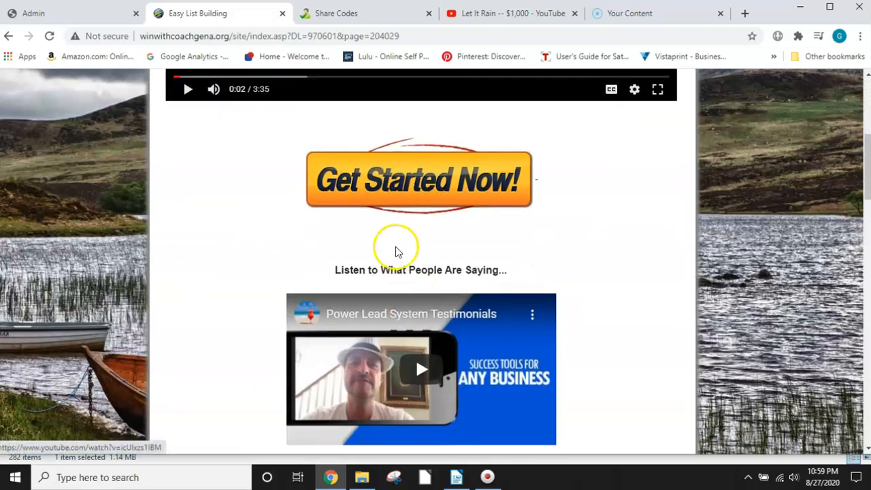
scroll(394, 286, "down", 1)
scroll(391, 295, "down", 5)
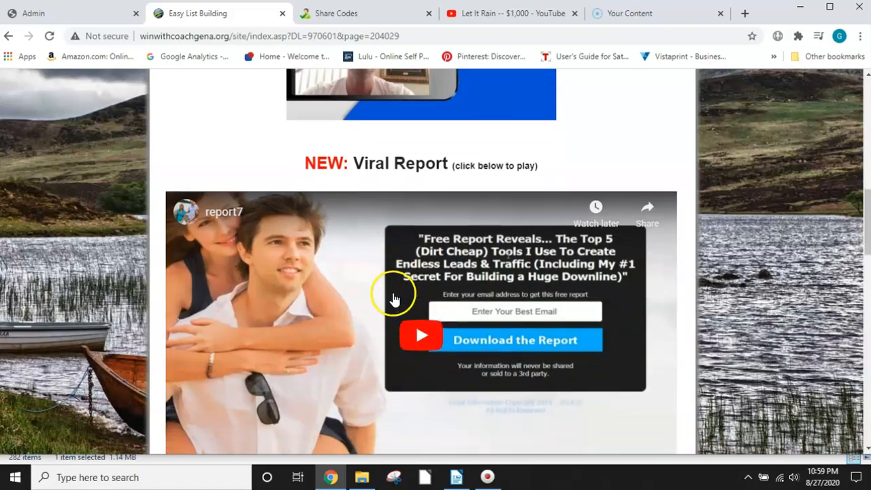
scroll(393, 299, "up", 5)
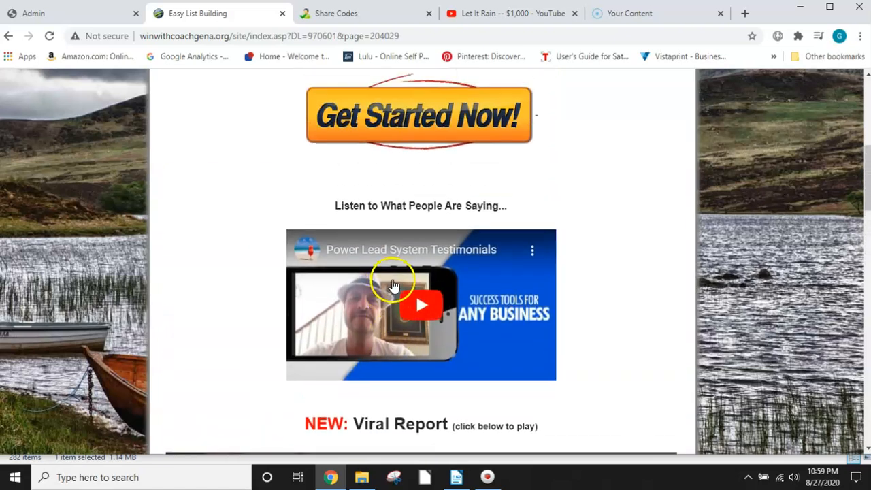
scroll(393, 286, "down", 5)
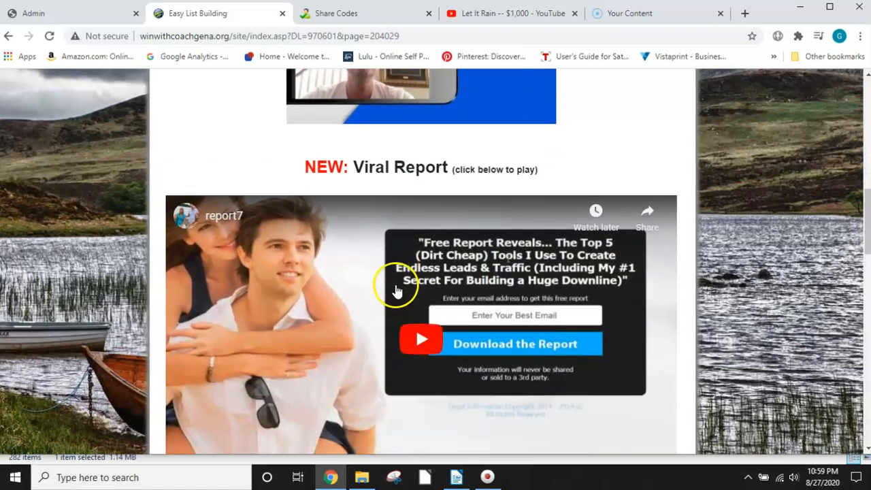
scroll(398, 291, "down", 3)
scroll(398, 292, "down", 1)
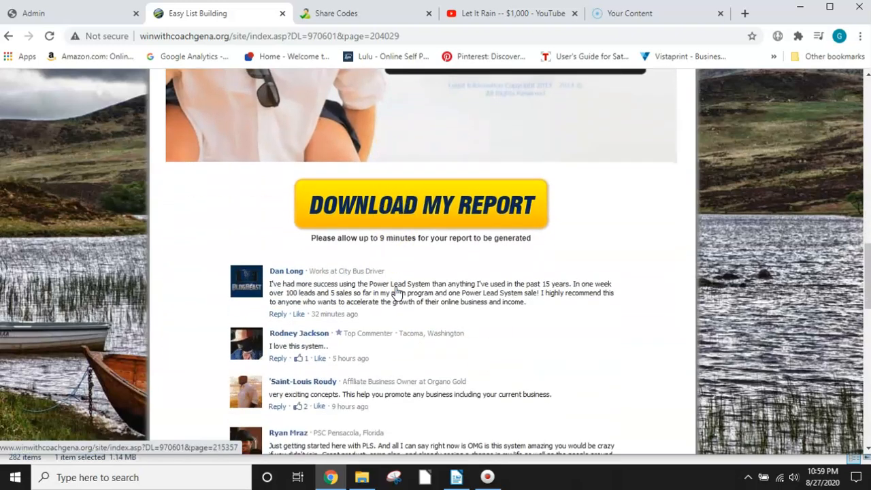
scroll(398, 291, "down", 7)
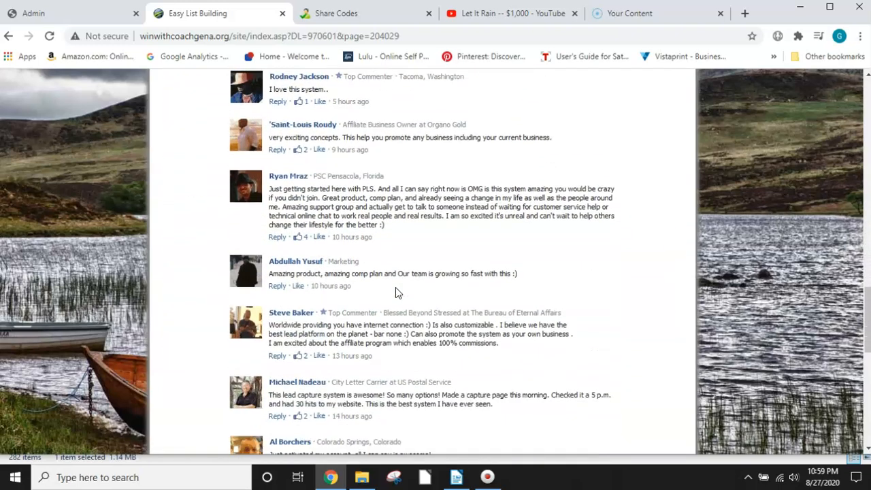
scroll(395, 294, "up", 8)
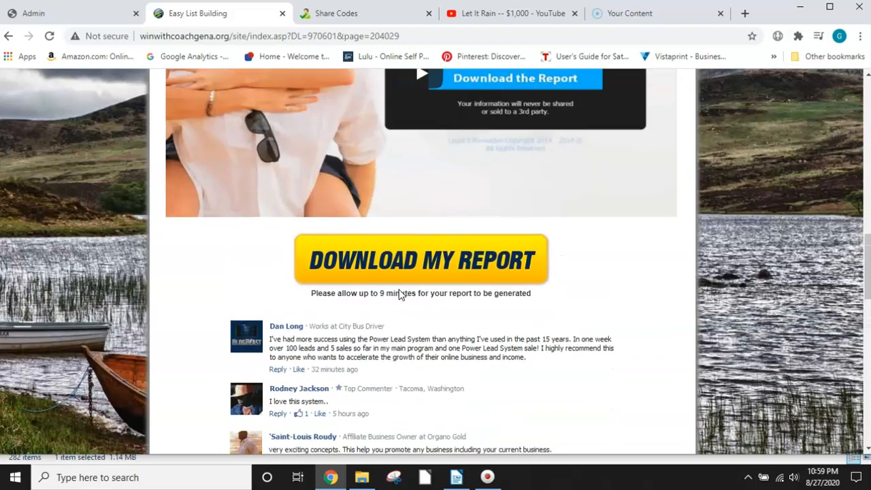
scroll(309, 374, "down", 5)
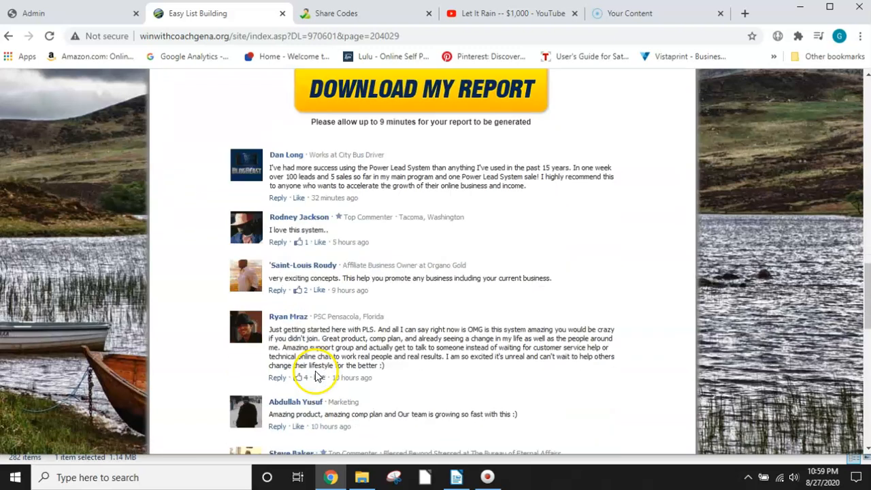
scroll(313, 374, "down", 8)
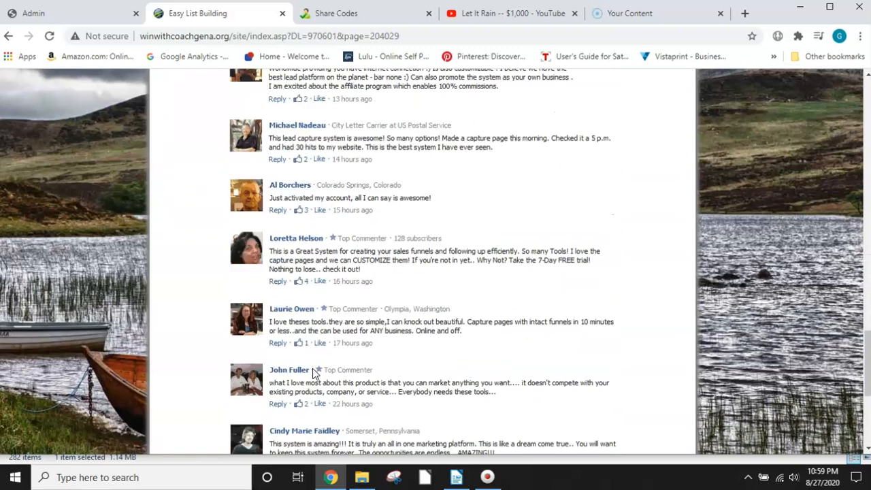
scroll(314, 375, "up", 13)
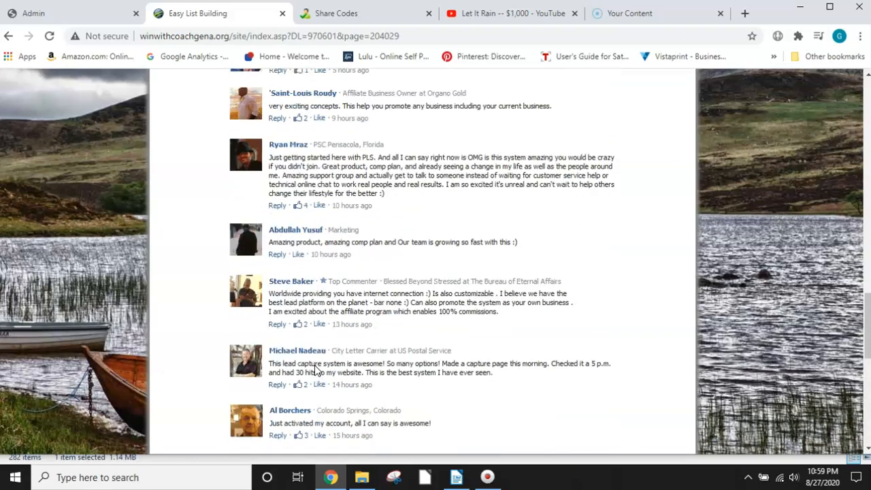
Step: Follow Get Started Now to the Create My Account form, then close the funnel preview
scroll(323, 371, "up", 14)
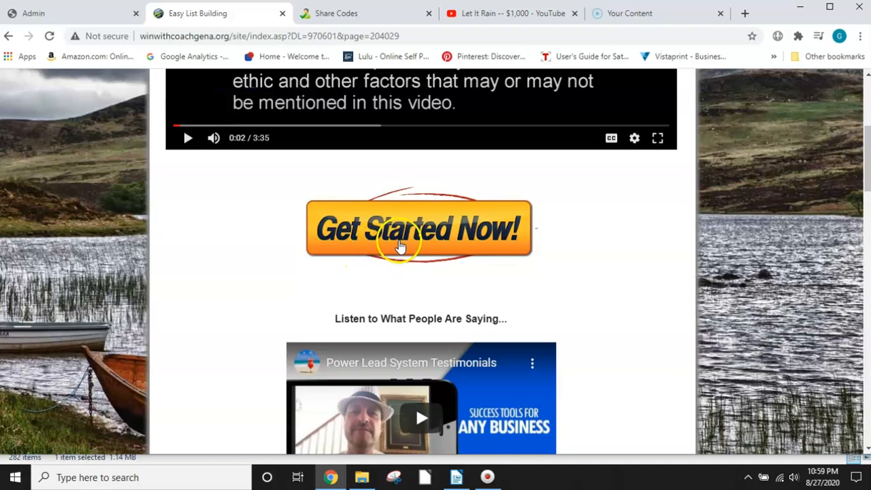
scroll(398, 239, "up", 2)
left_click(406, 359)
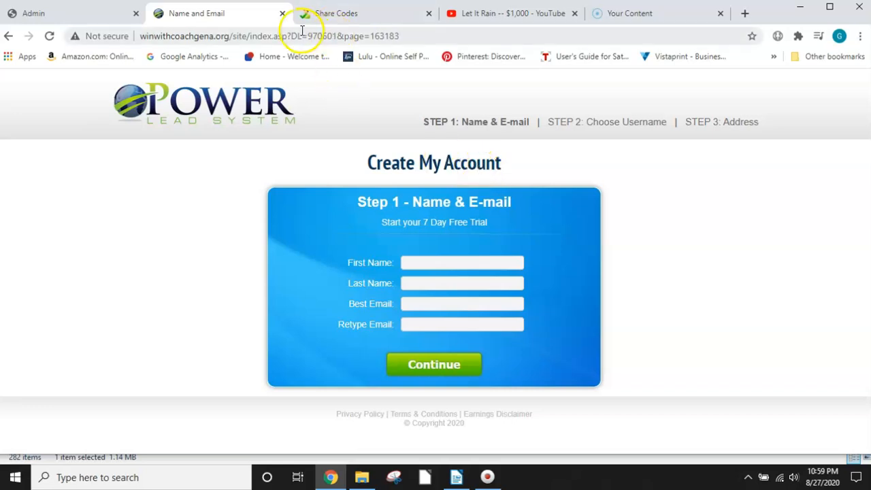
left_click(282, 13)
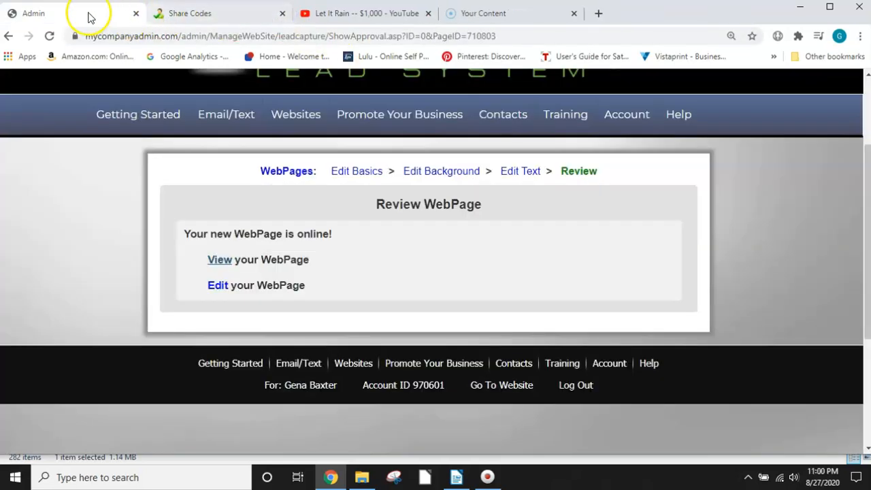
Step: Go to the My WebPages list and open the test link for the LC10a page copy
scroll(354, 272, "up", 2)
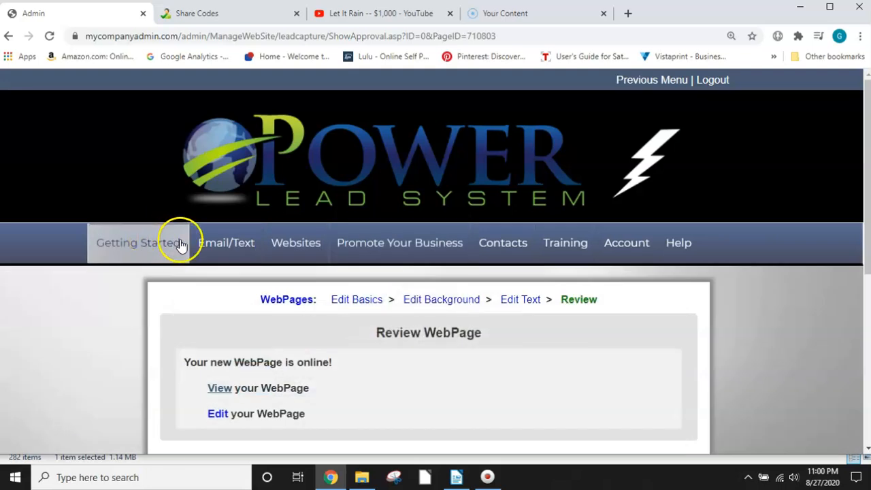
left_click(289, 304)
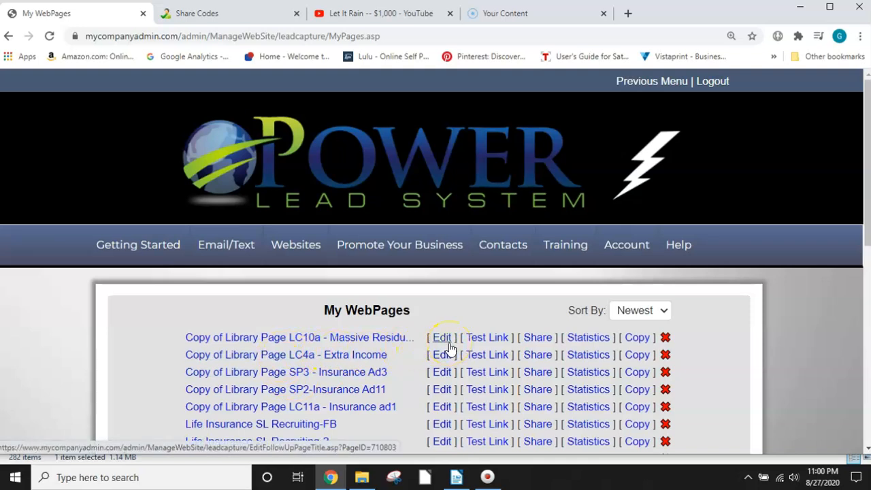
left_click(494, 340)
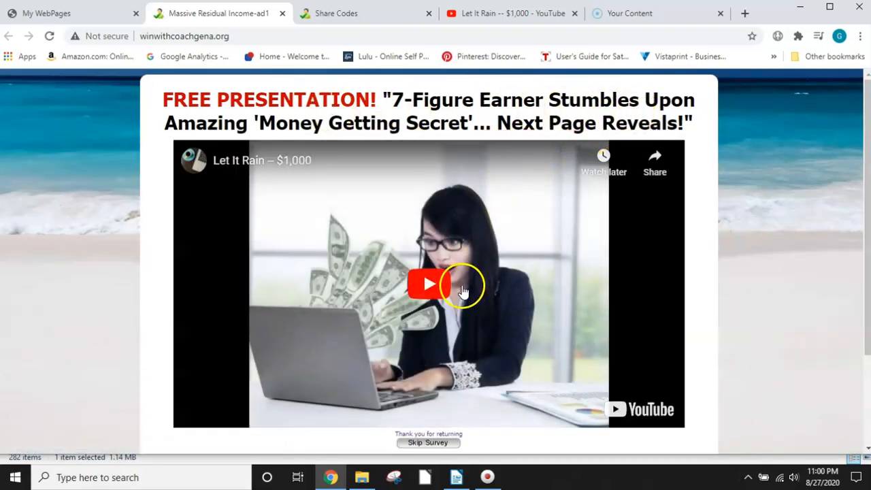
Step: Skip the survey on the LC10a test page, continue through the funnel to the compensation plan page, and close the preview
scroll(449, 292, "down", 2)
left_click(412, 316)
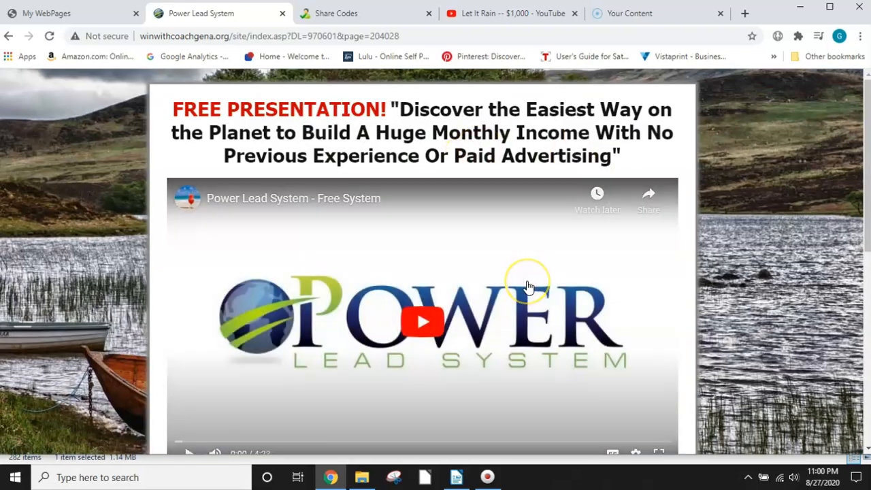
scroll(528, 286, "down", 3)
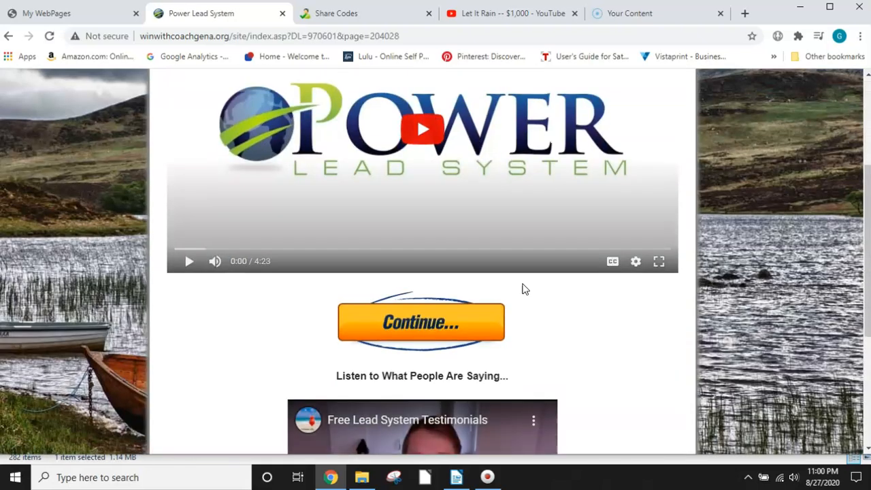
left_click(422, 322)
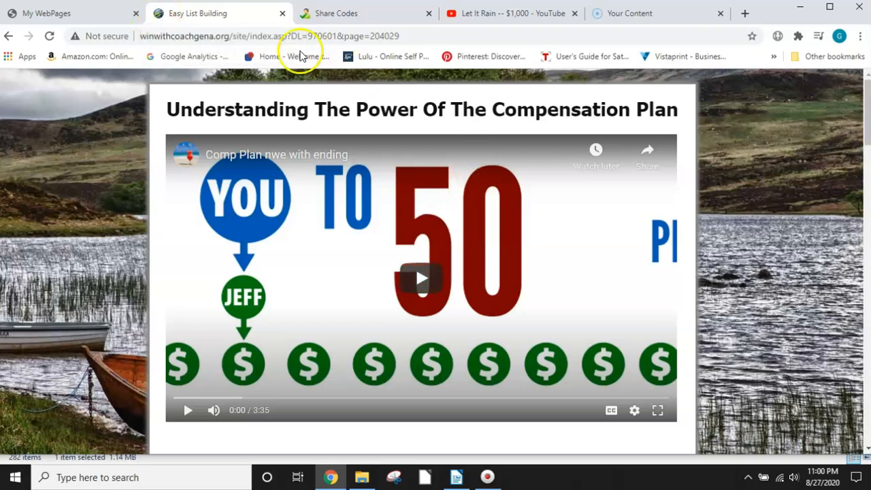
left_click(285, 13)
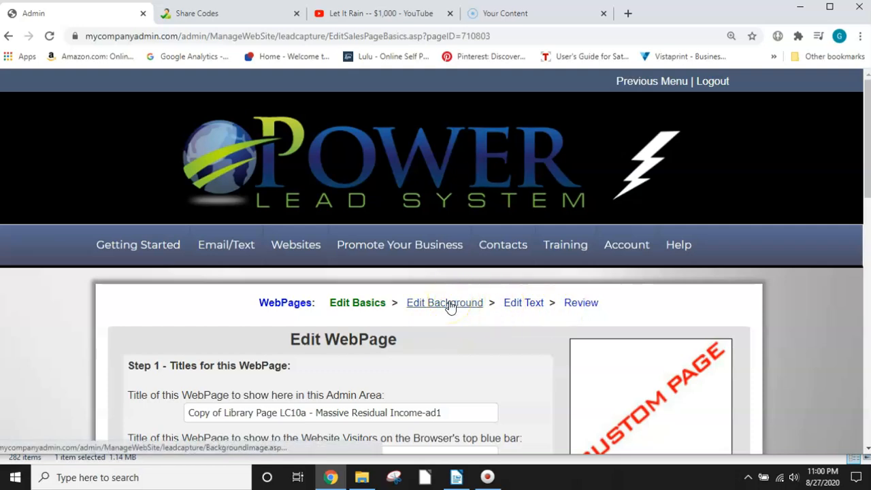
Step: Open the text editing stage for the LC10a page copy and view its Step A body editor
left_click(526, 307)
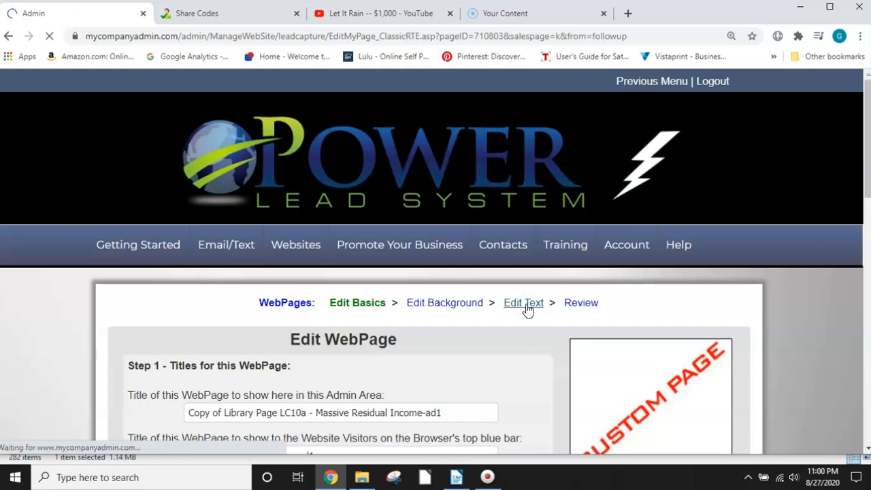
scroll(477, 321, "down", 2)
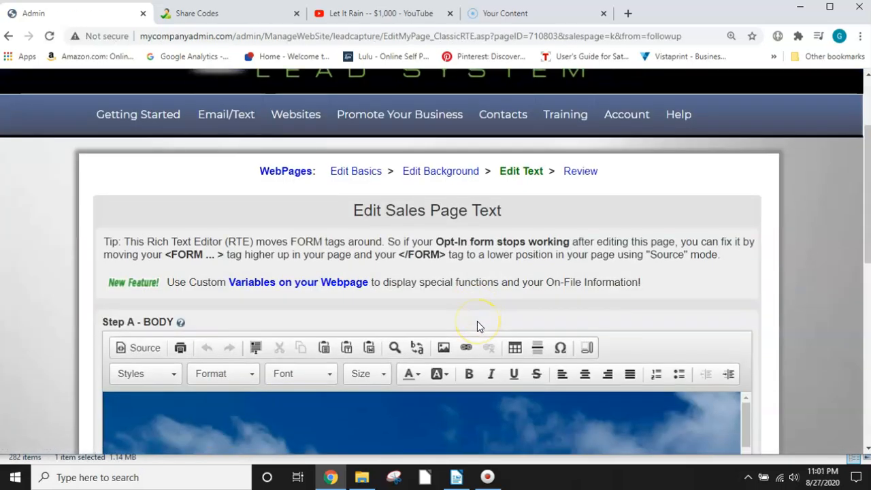
scroll(478, 321, "down", 2)
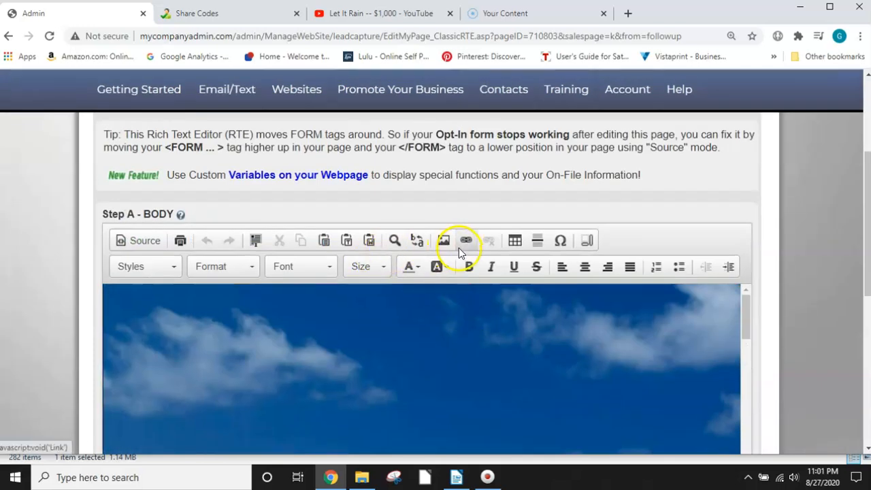
scroll(458, 247, "up", 4)
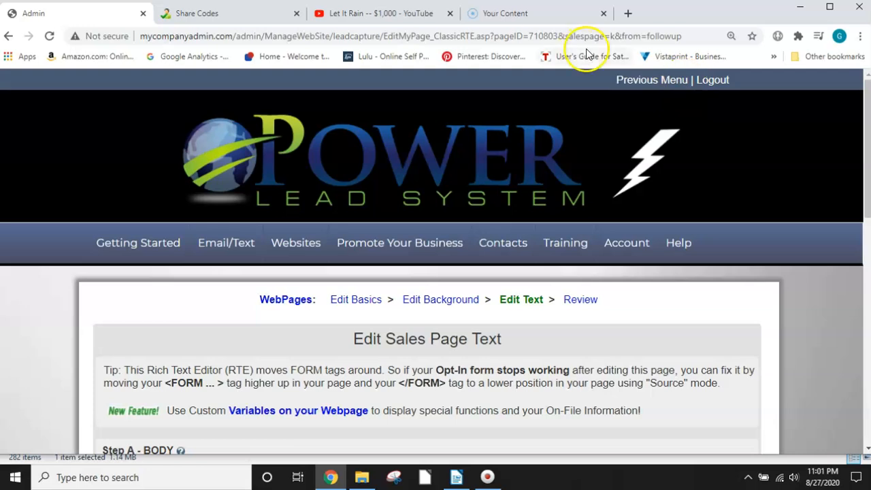
Step: Search Google Images for "100 dollar bill" in a new browser tab and browse the pictures for a possible icon
left_click(627, 14)
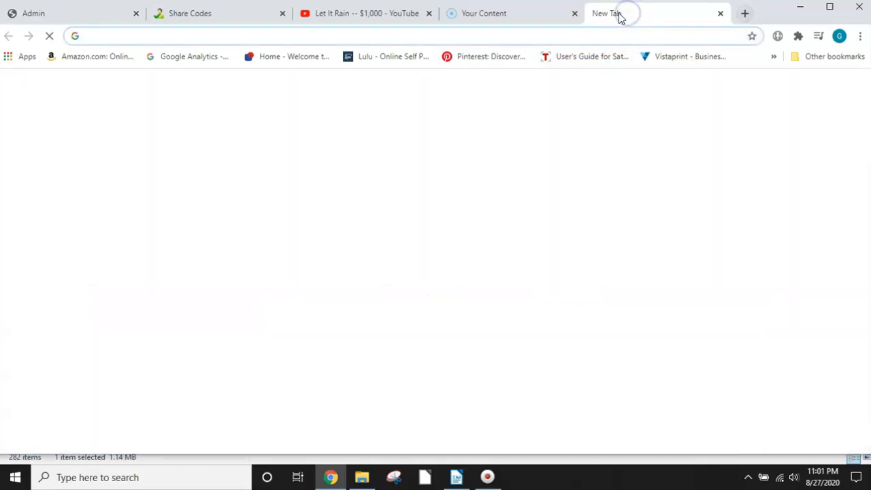
left_click(109, 35)
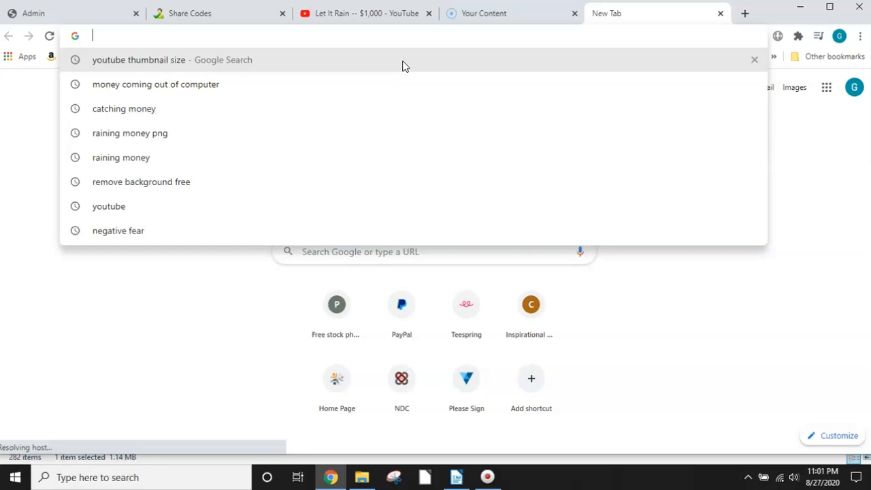
type("100 dol")
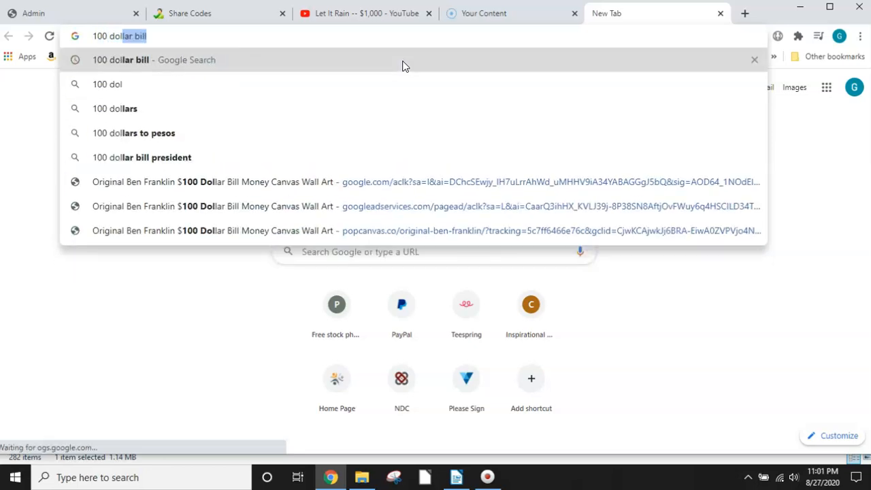
type("lar bill")
key("Return")
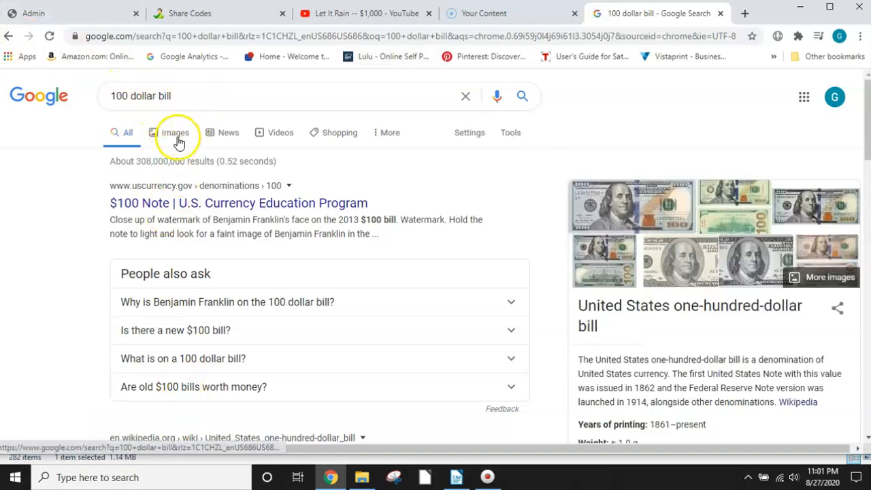
left_click(177, 139)
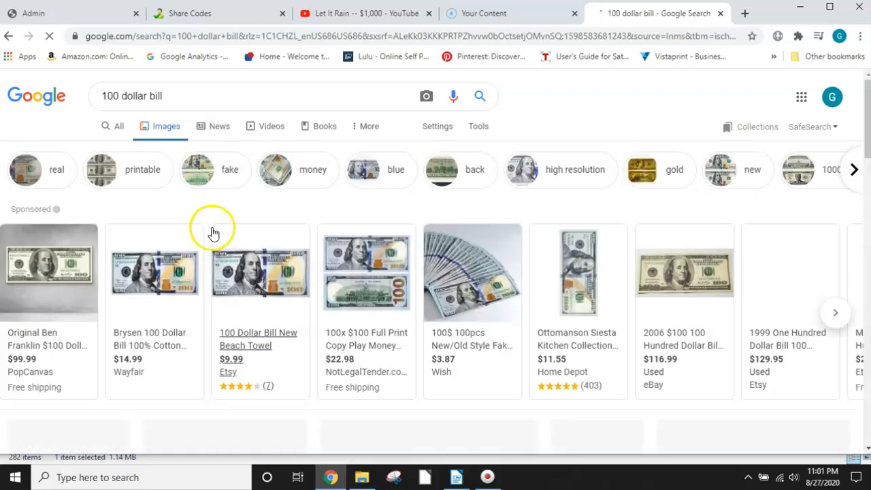
scroll(507, 322, "down", 2)
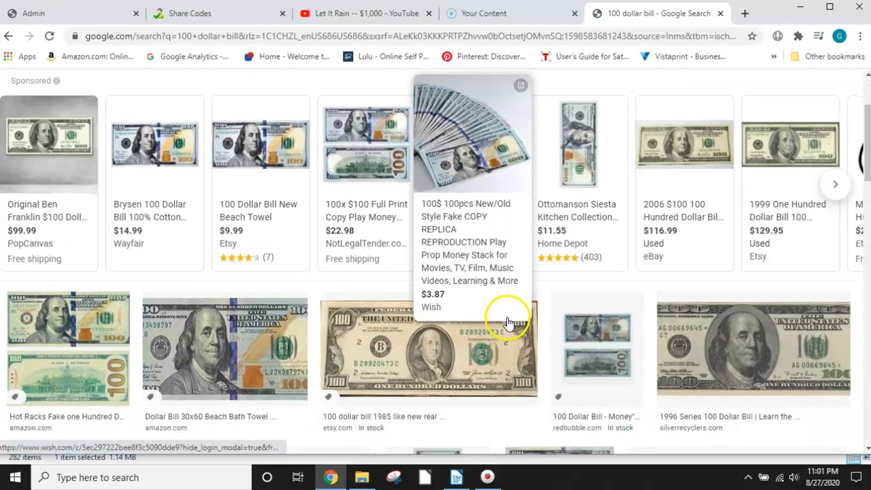
scroll(517, 313, "down", 3)
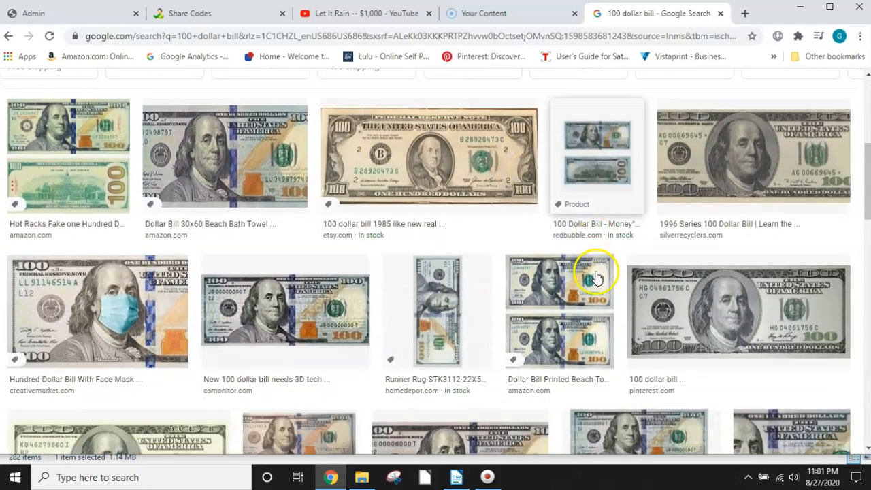
scroll(592, 278, "down", 5)
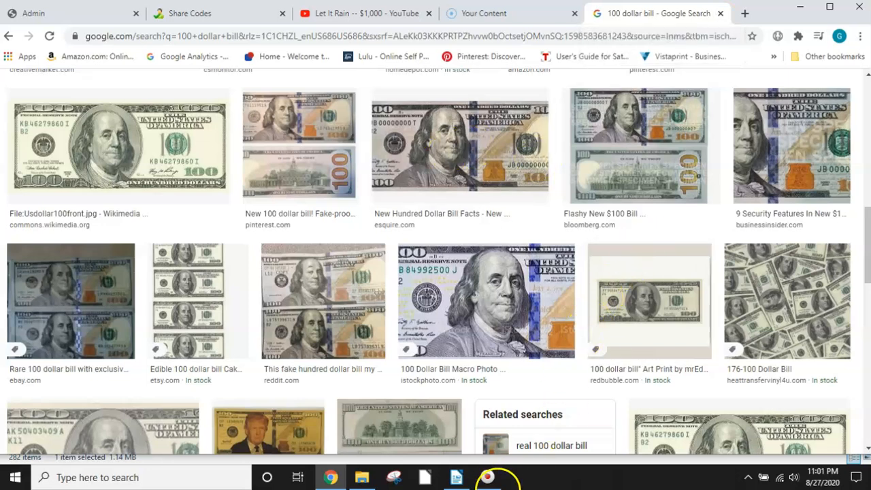
Step: Snip the redbubble 100 dollar bill art print with Snipping Tool, discard the snip, and close the image search
left_click(395, 479)
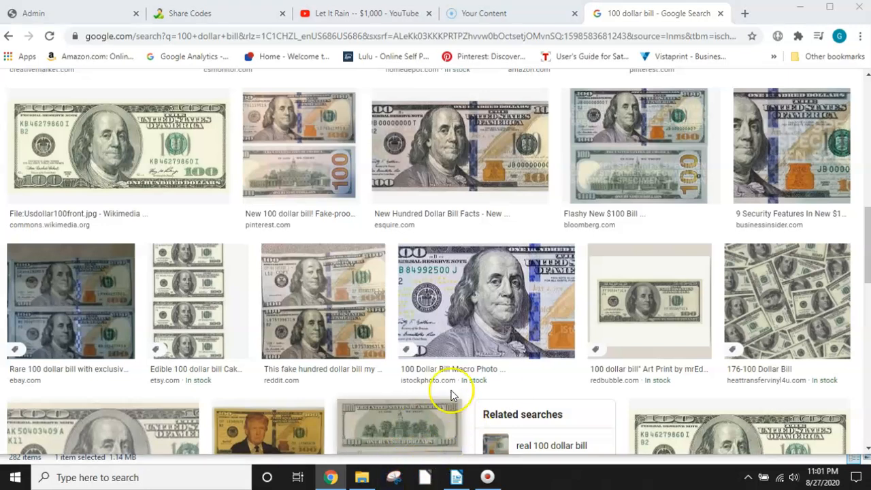
left_click(382, 414)
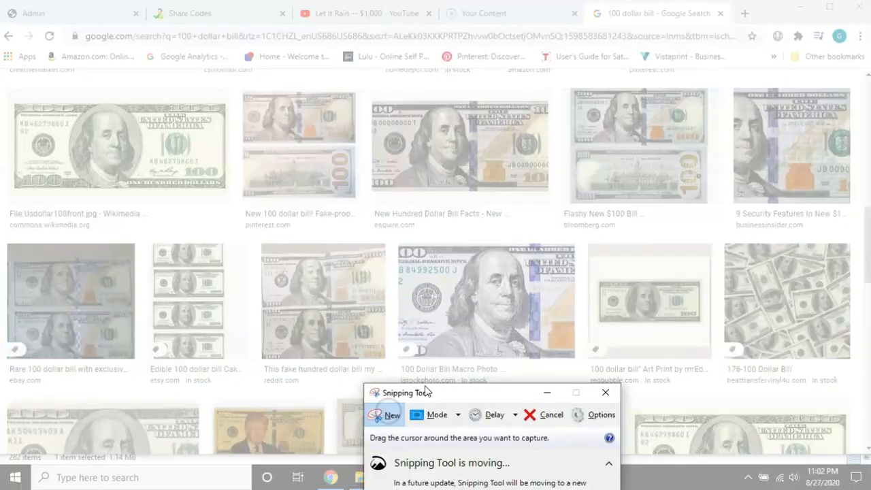
left_click_drag(595, 279, 703, 325)
right_click(636, 280)
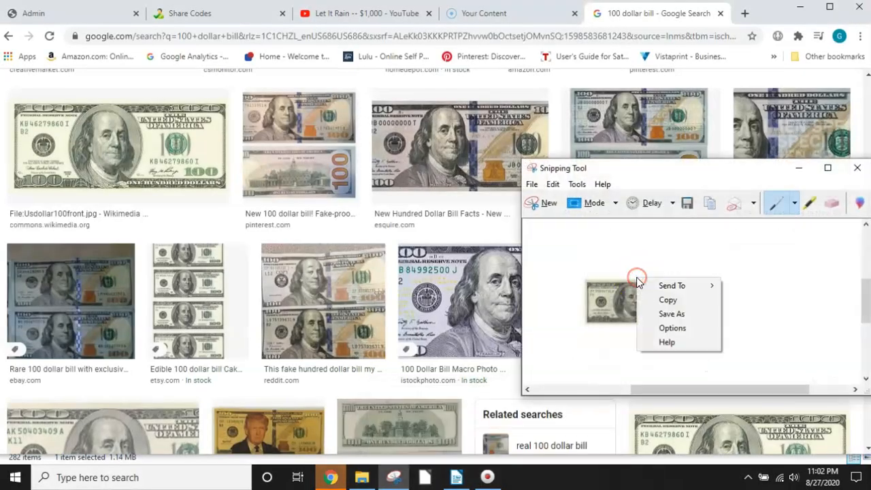
left_click(670, 314)
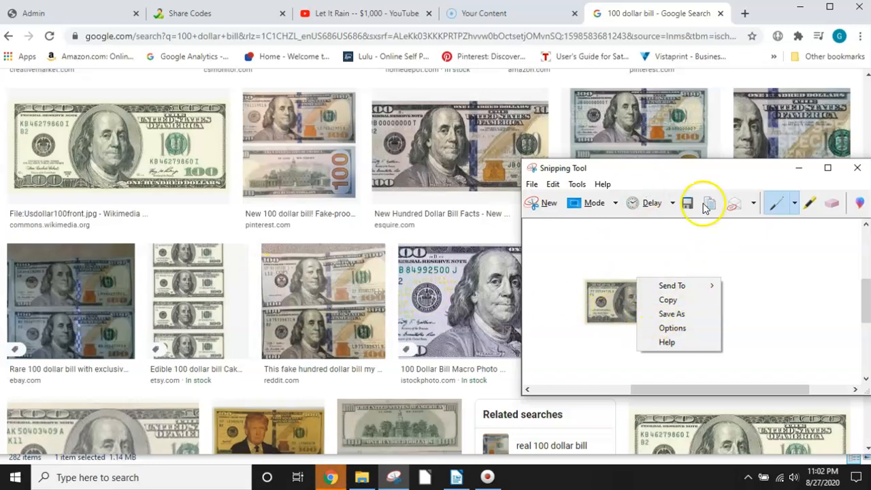
left_click(857, 168)
left_click(856, 169)
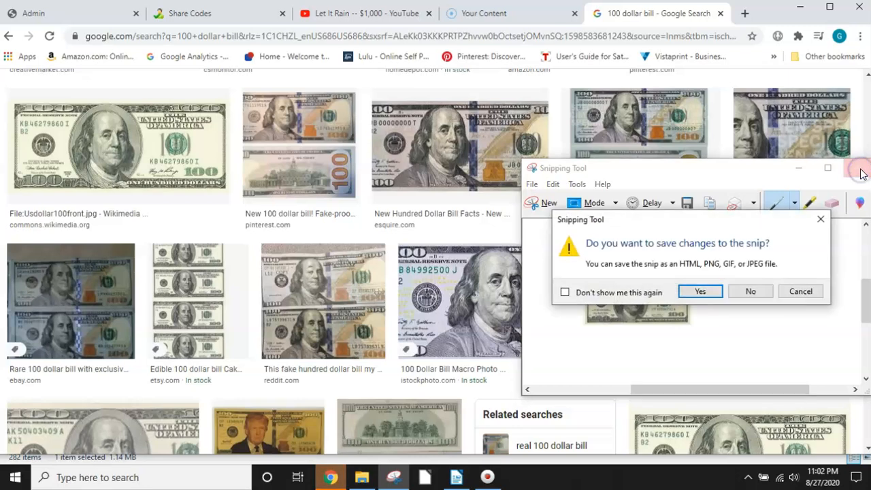
left_click(749, 292)
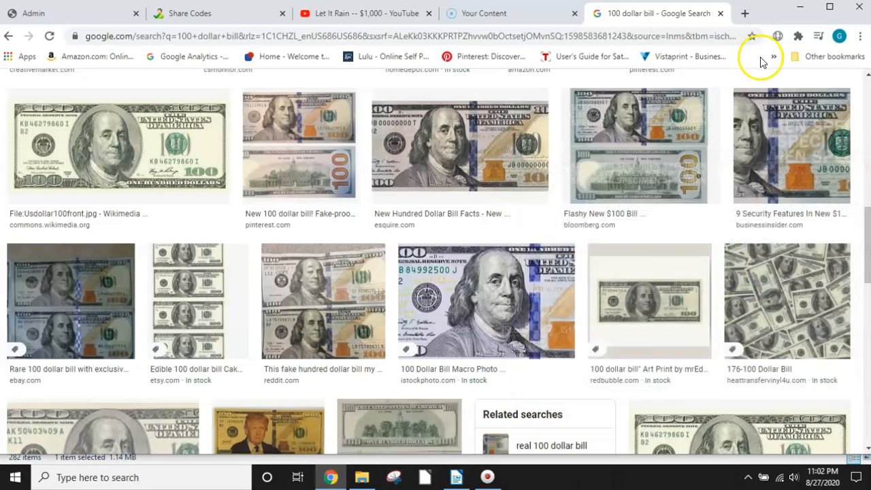
left_click(721, 13)
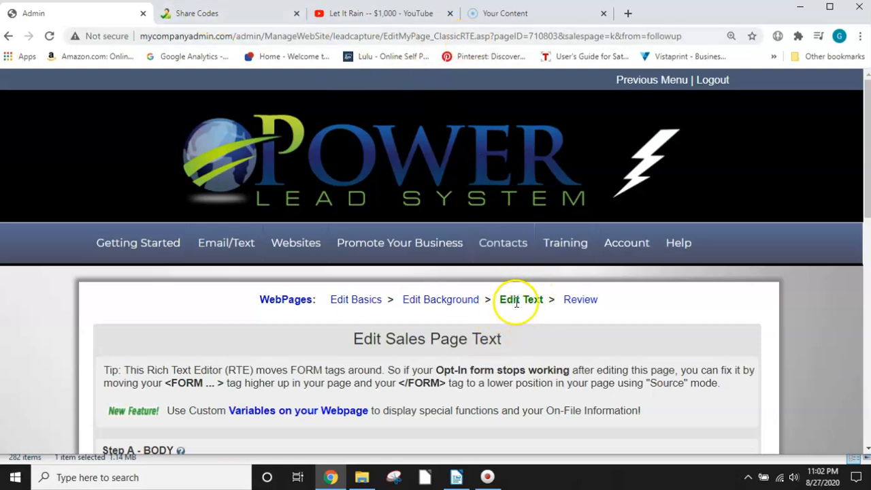
Step: Show the HTML source of the page body and find "fav" in the code
scroll(517, 303, "down", 3)
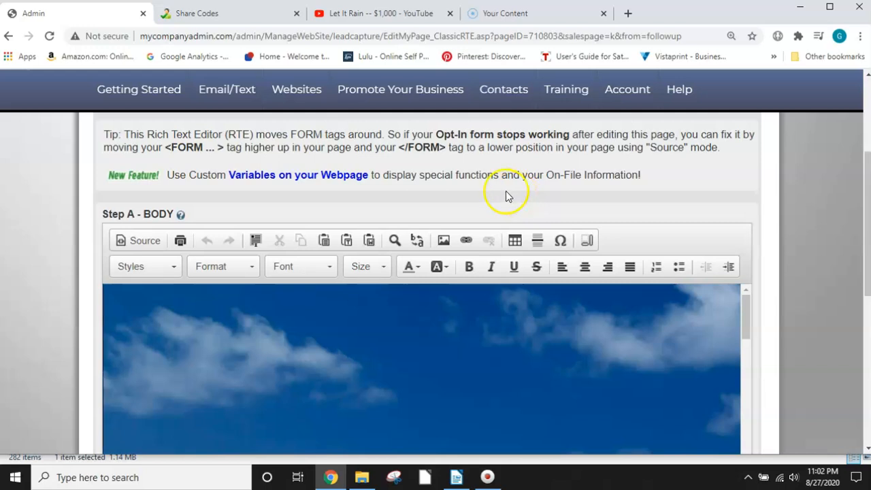
left_click(141, 242)
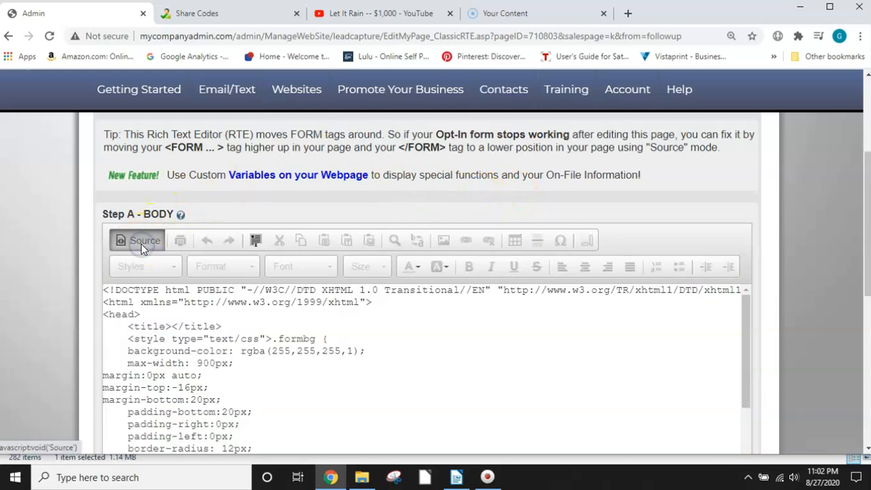
key("ctrl+a")
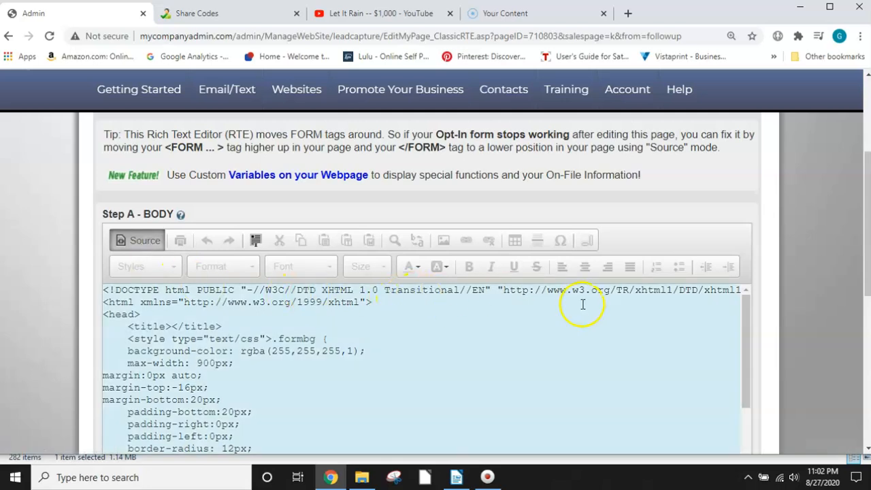
left_click(669, 289)
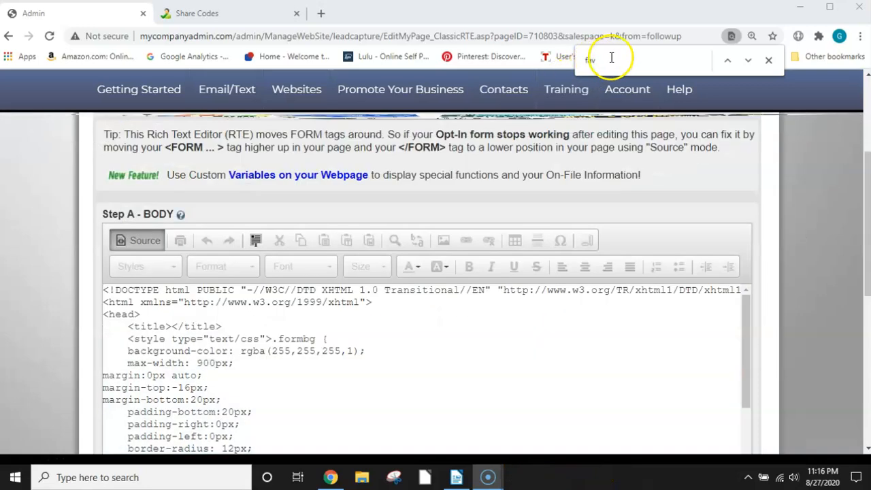
left_click(596, 58)
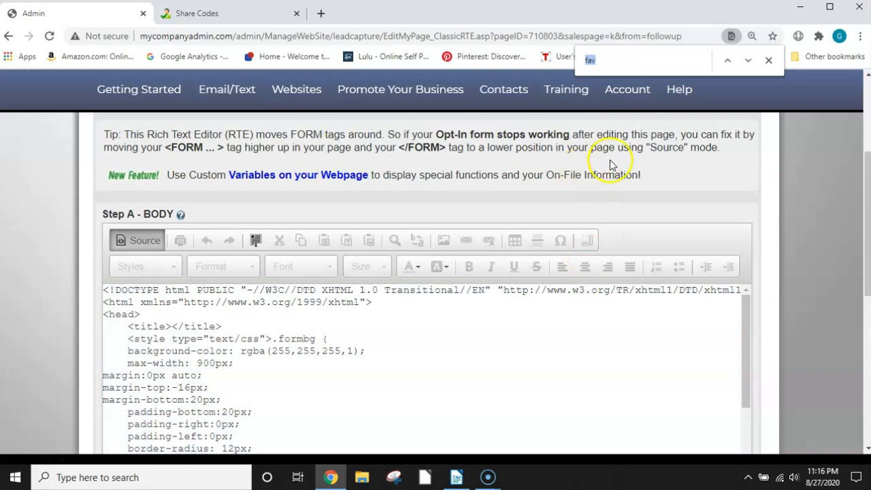
type("v")
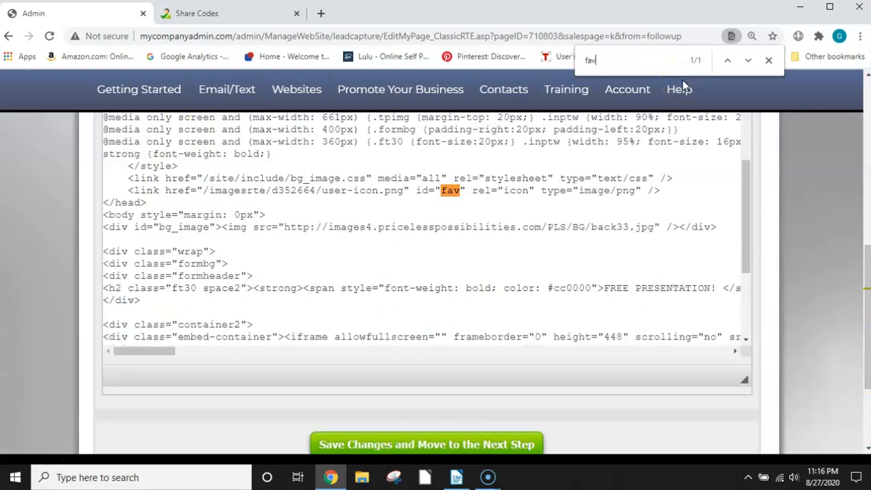
Step: Select the image path /imagesrte/d352664/user-icon.png in the link line with id "fav"
left_click(449, 190)
key("ctrl+a")
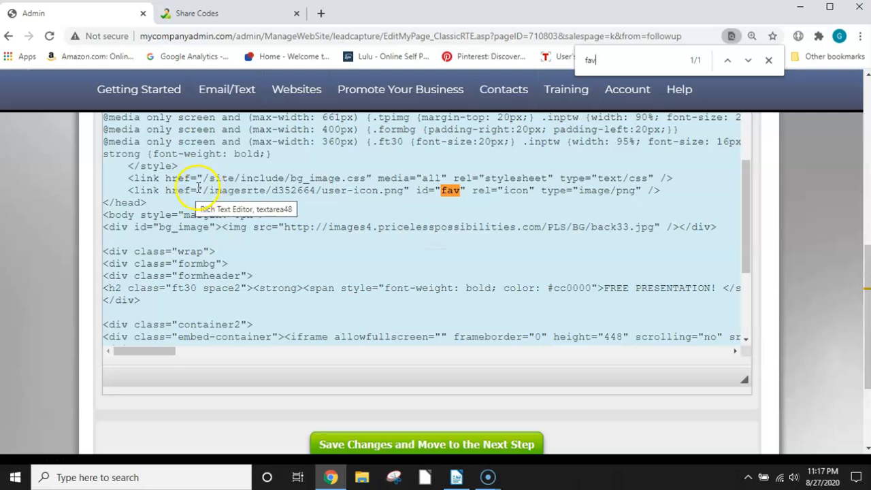
left_click_drag(203, 190, 399, 194)
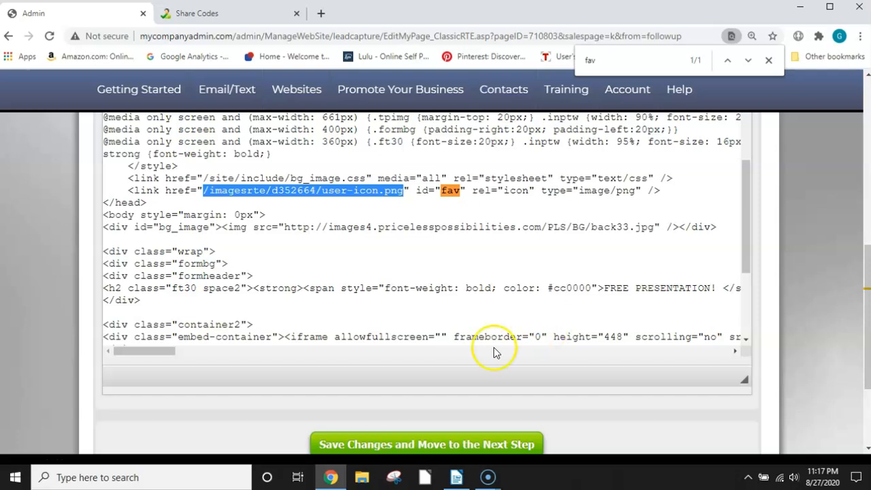
Step: Return the body editor from HTML source to the visual view and locate its Image tool
scroll(586, 337, "up", 5)
scroll(586, 337, "up", 5)
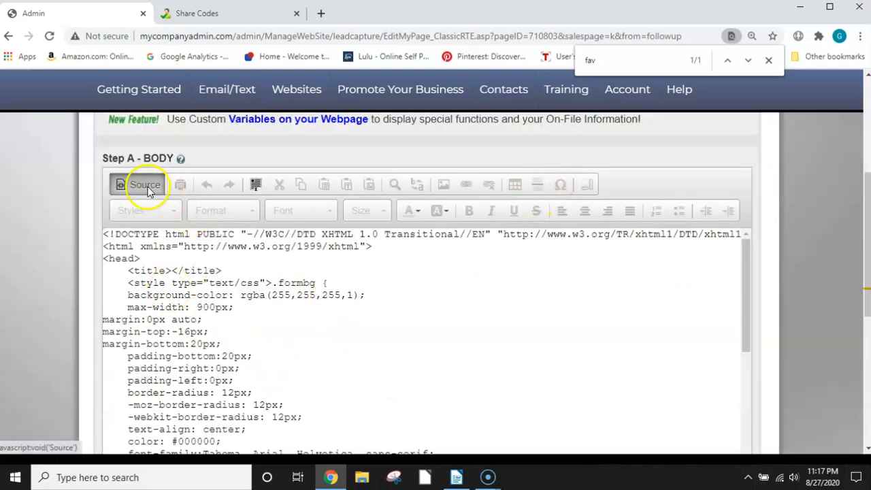
left_click(138, 184)
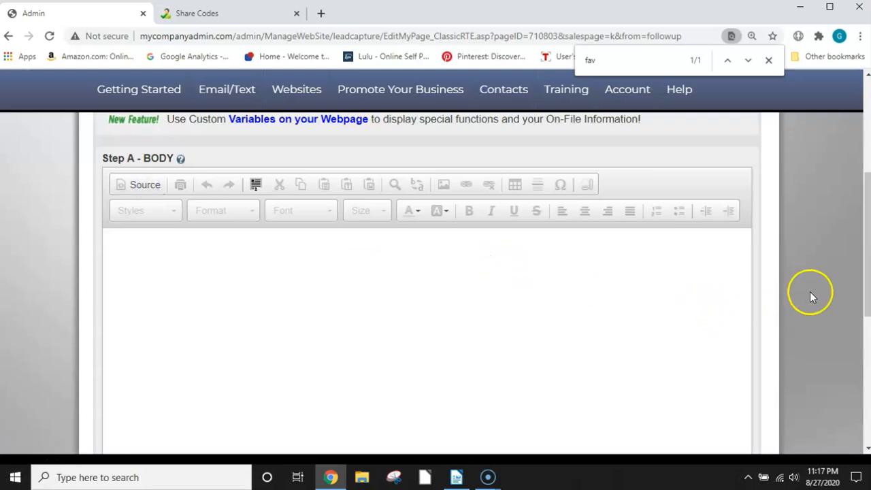
scroll(663, 302, "up", 3)
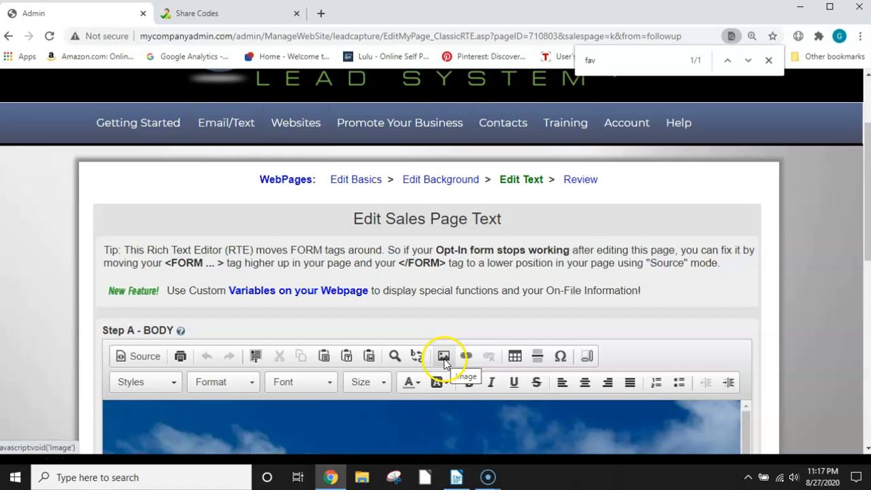
scroll(444, 351, "down", 2)
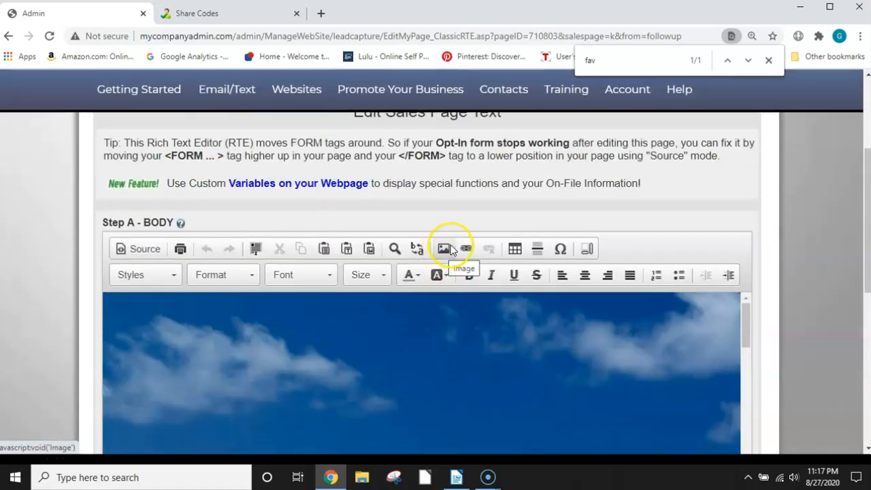
Step: Upload 100 dollar bill.PNG from the Marketing Images folder into My Library on the server, reached from the editor's Image Properties
left_click(443, 250)
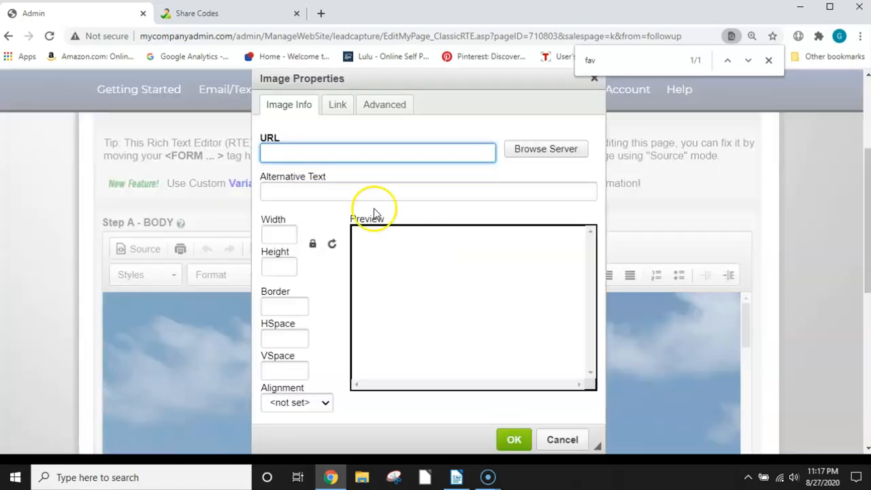
left_click(558, 150)
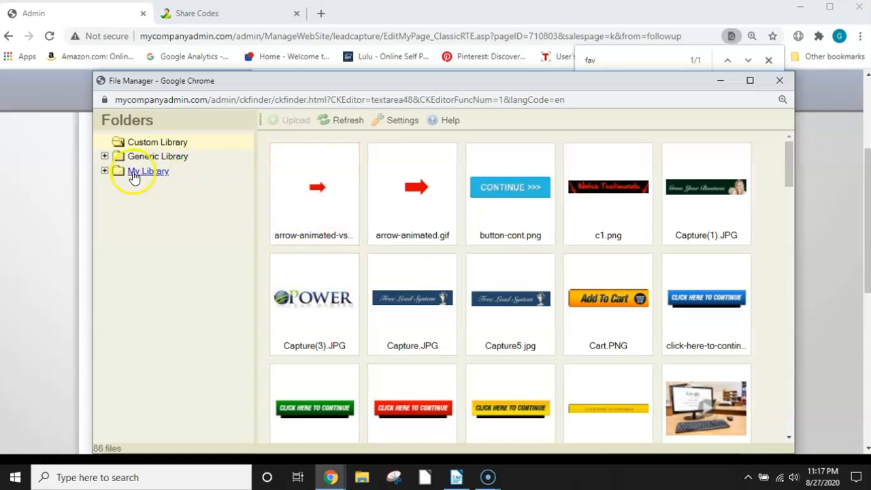
left_click(136, 173)
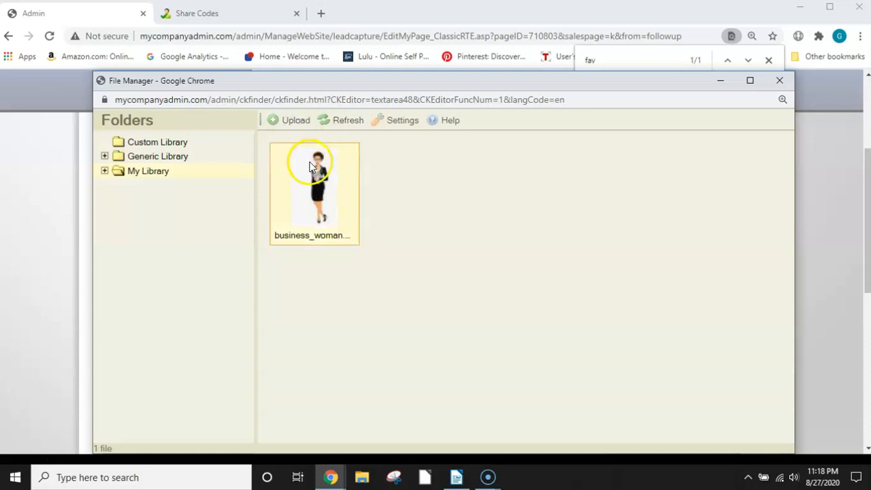
left_click(296, 122)
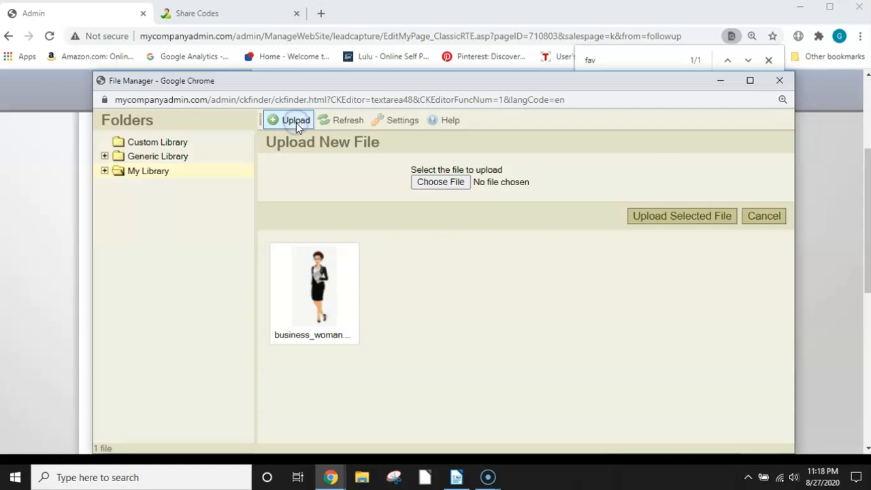
left_click(451, 188)
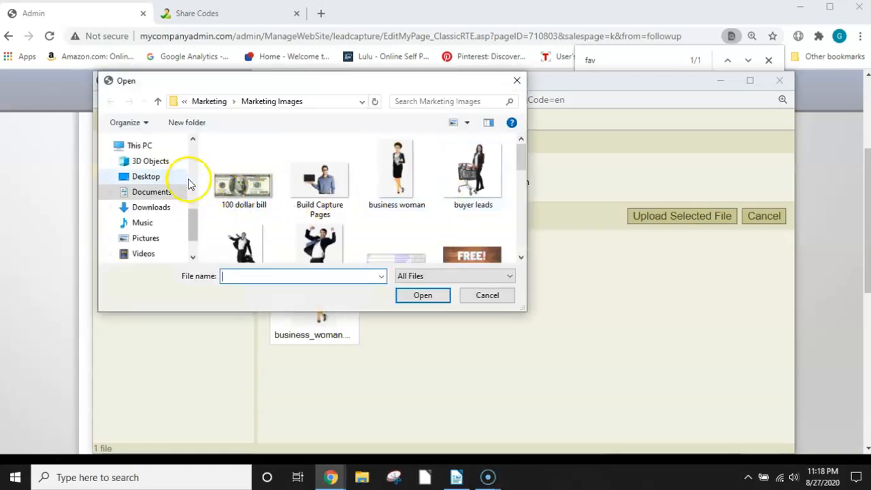
left_click(246, 189)
left_click(422, 295)
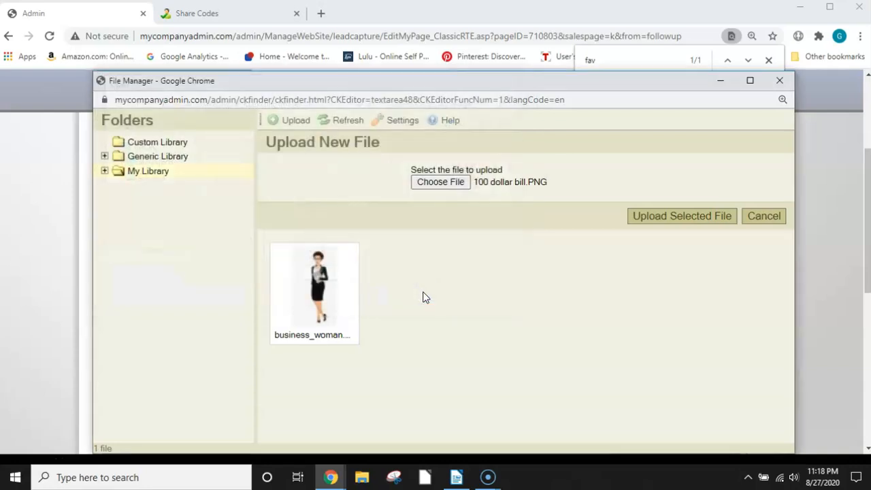
left_click(697, 224)
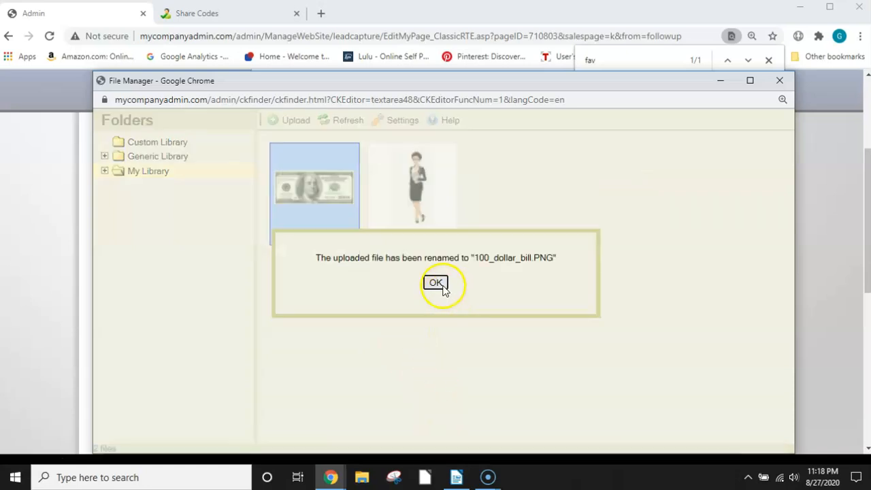
left_click(436, 283)
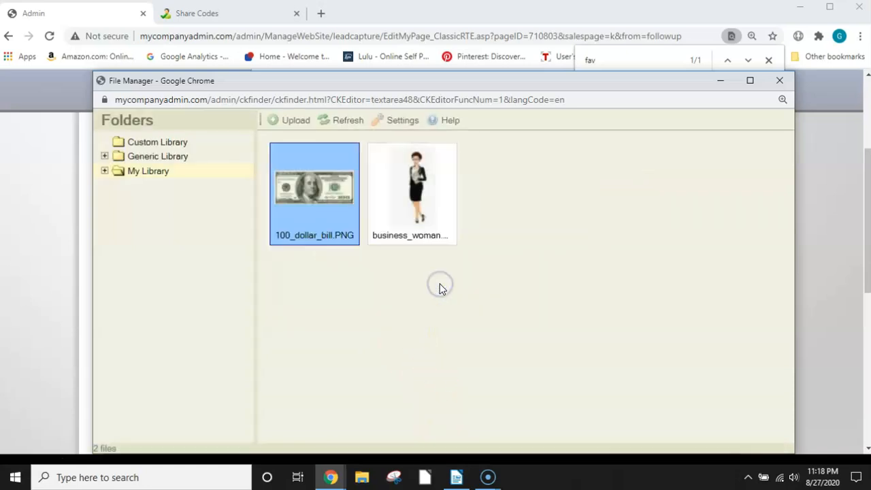
Step: Choose the uploaded 100_dollar_bill.PNG in My Library as the source for the Image Properties dialog
left_click(351, 281)
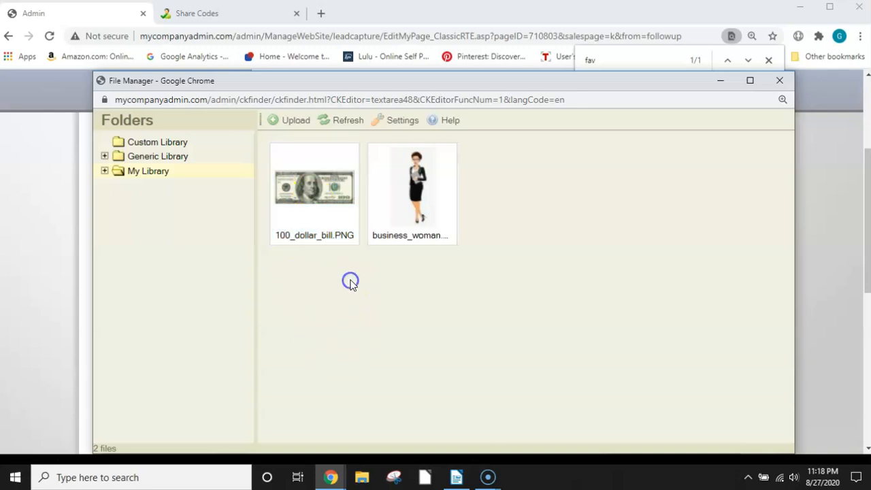
left_click(321, 188)
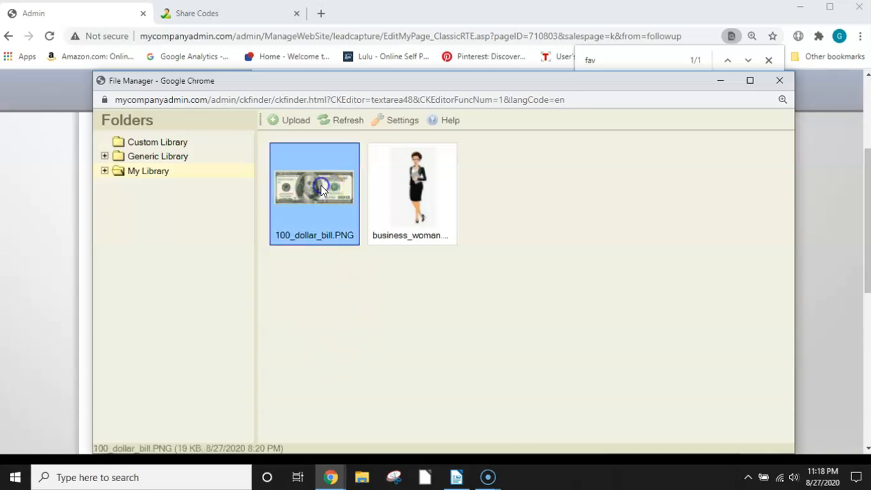
double_click(321, 187)
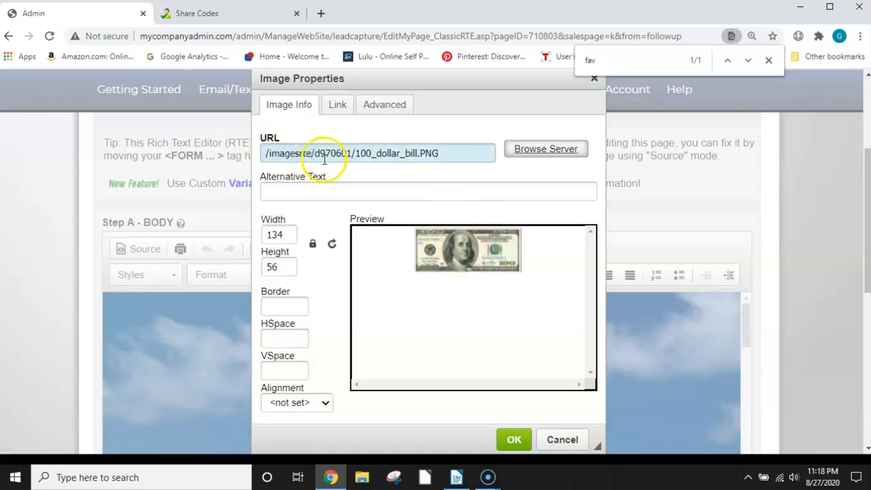
Step: Copy the URL of the dollar bill image and close Image Properties without inserting the image
left_click_drag(459, 157, 267, 150)
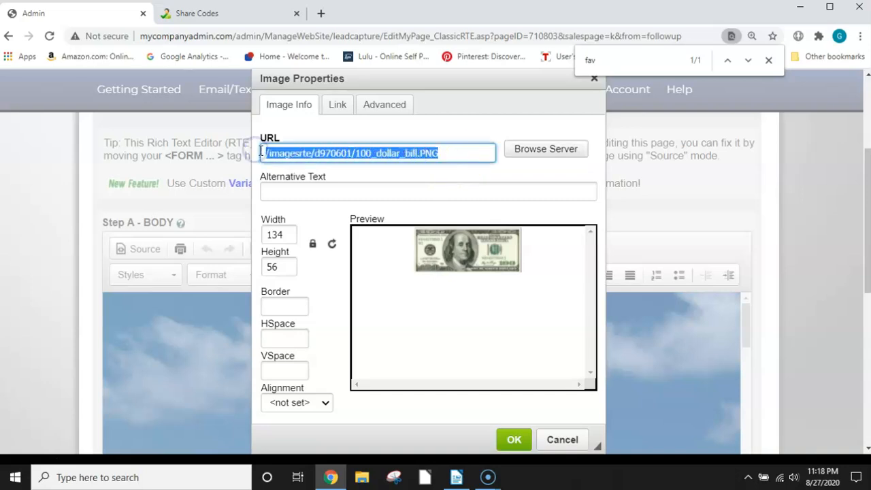
right_click(342, 156)
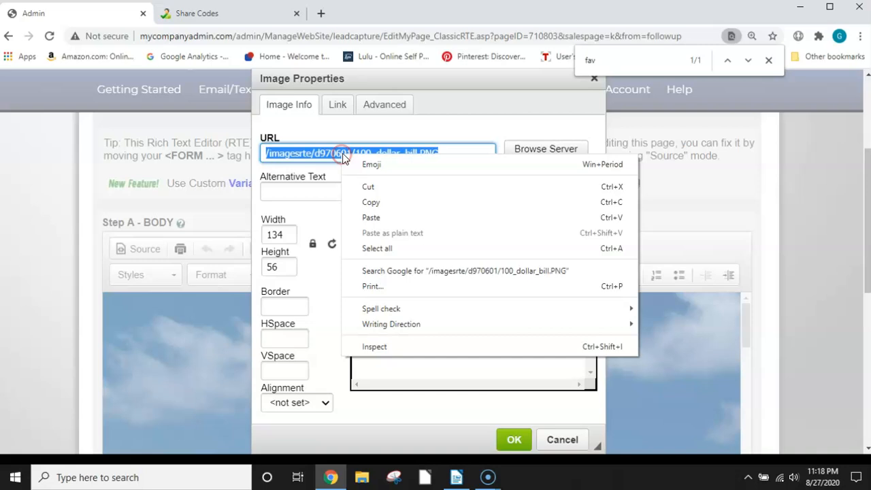
left_click(373, 202)
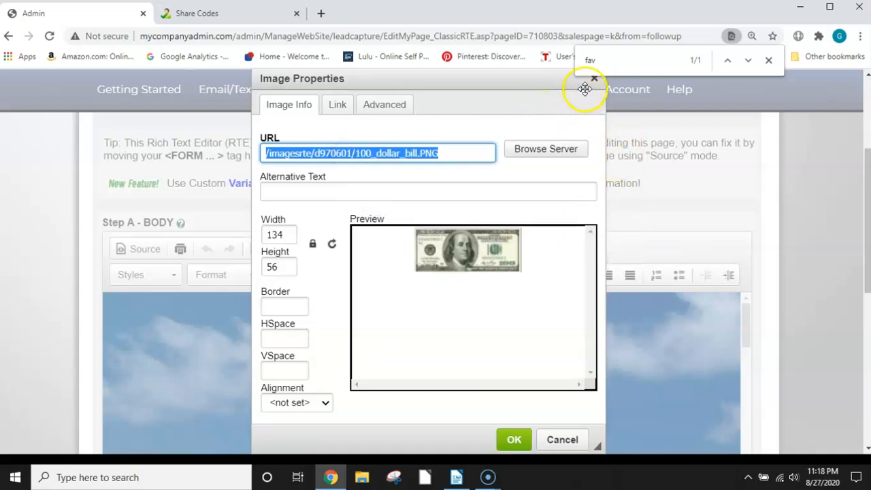
left_click_drag(525, 83, 502, 85)
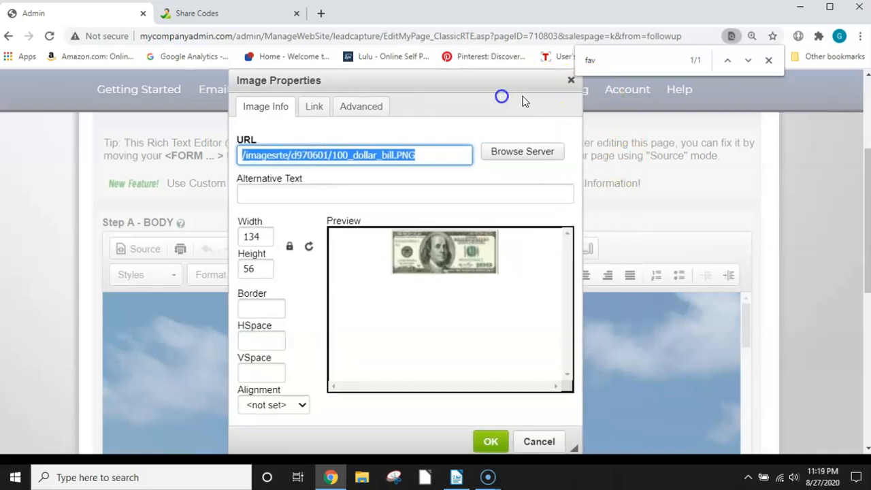
left_click(571, 81)
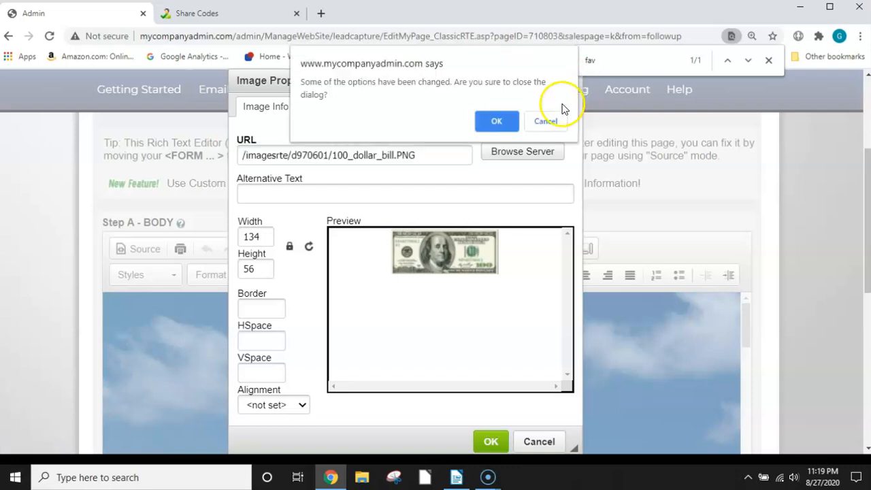
left_click(497, 122)
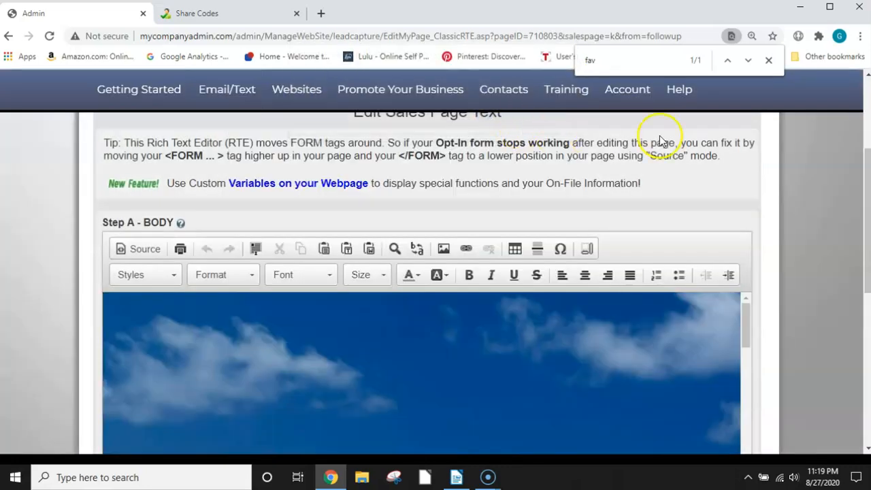
Step: Switch the body editor back to HTML source and find "fav" in the code again
left_click(768, 59)
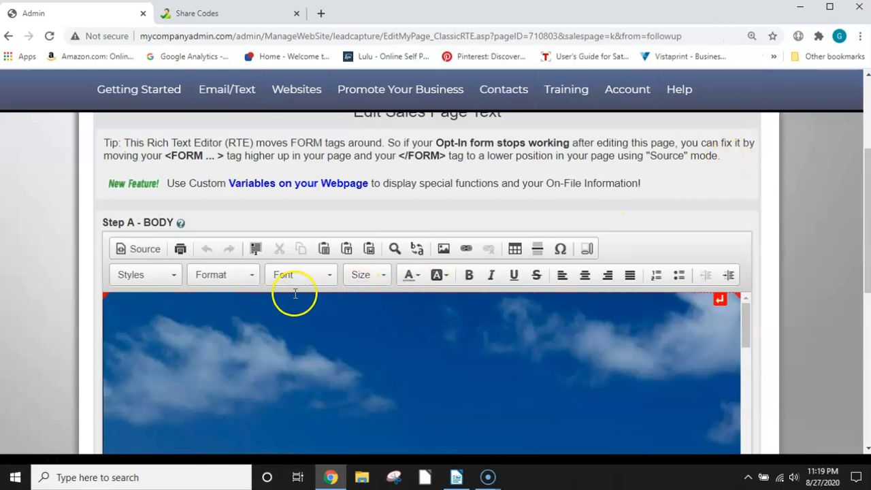
scroll(295, 294, "up", 3)
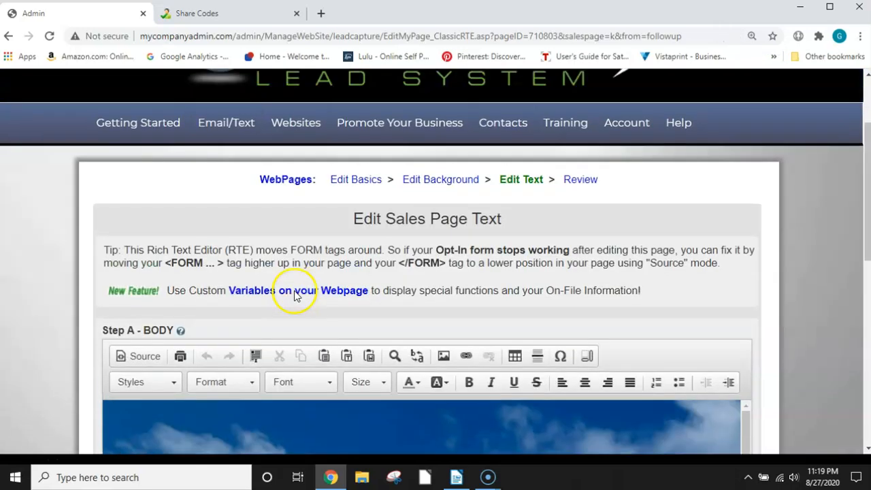
left_click(145, 363)
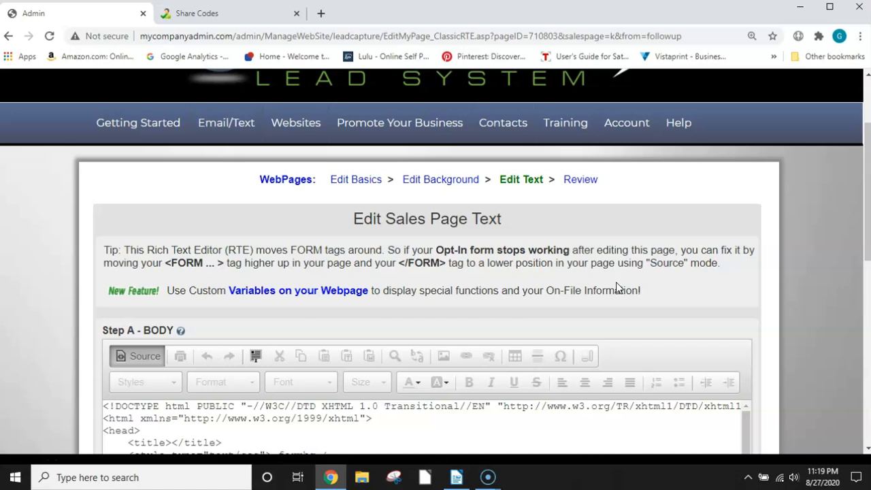
key("ctrl+f")
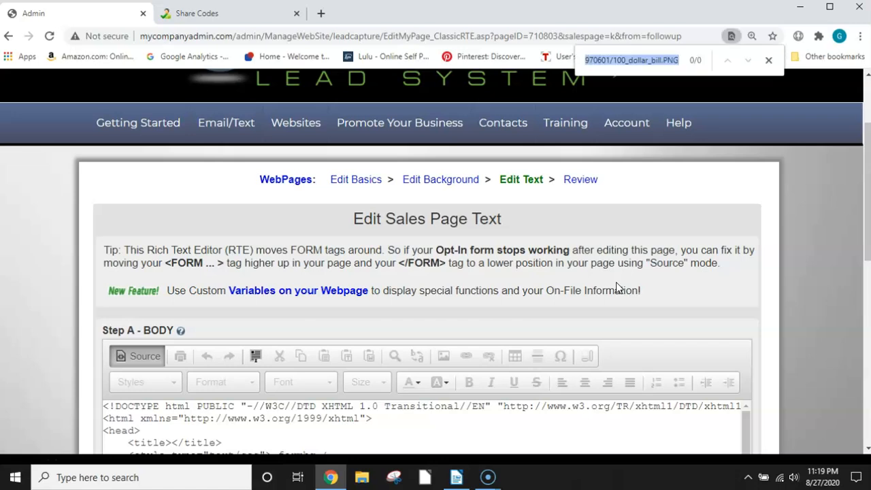
type("f")
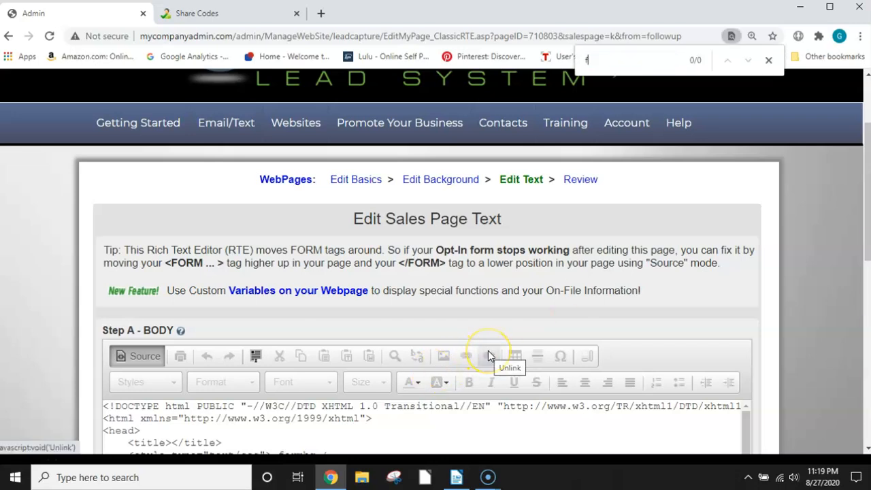
type("av")
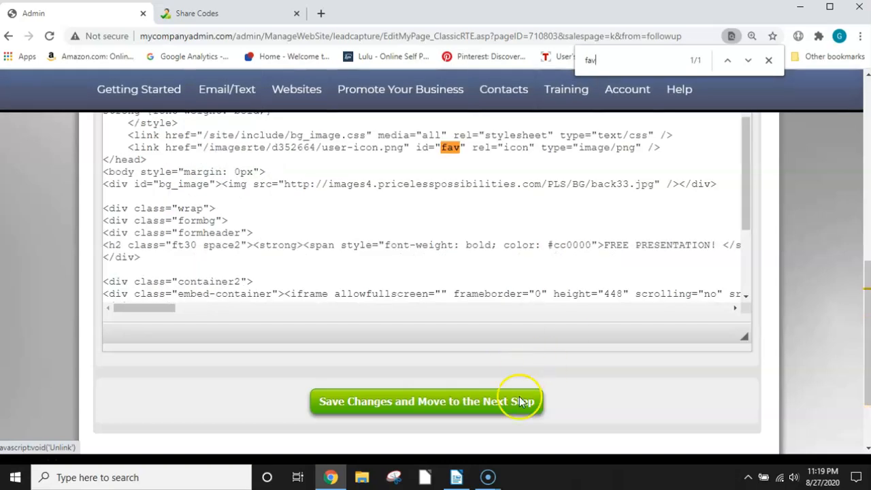
Step: Replace the user-icon.png path in the link line with id "fav" with the copied 100_dollar_bill.PNG path, and save the page changes
left_click(595, 222)
key("ctrl+a")
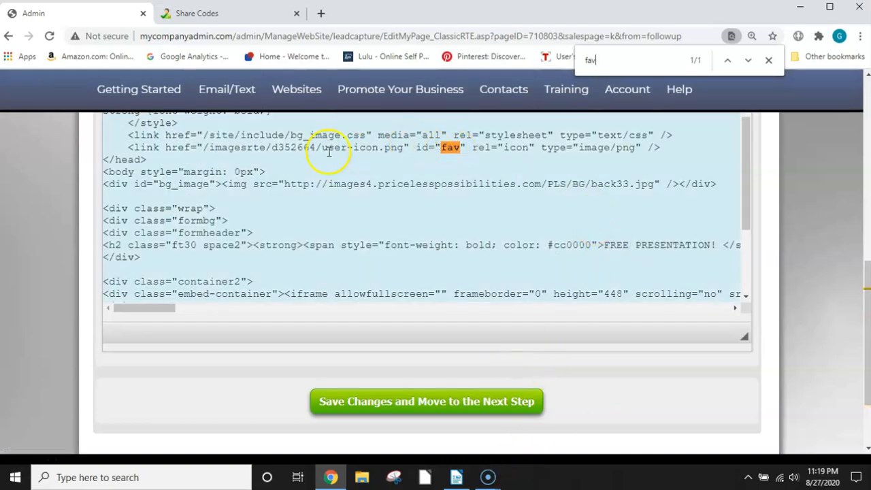
left_click(206, 147)
left_click_drag(226, 147, 404, 148)
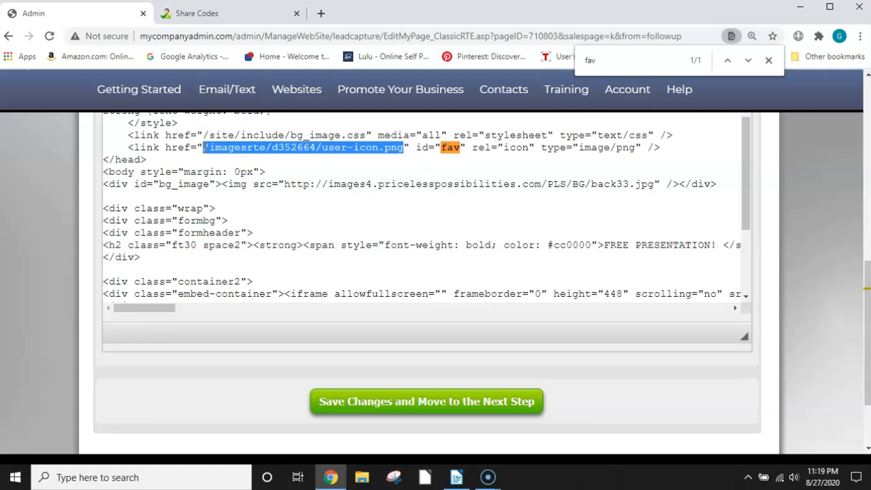
right_click(205, 148)
left_click(234, 210)
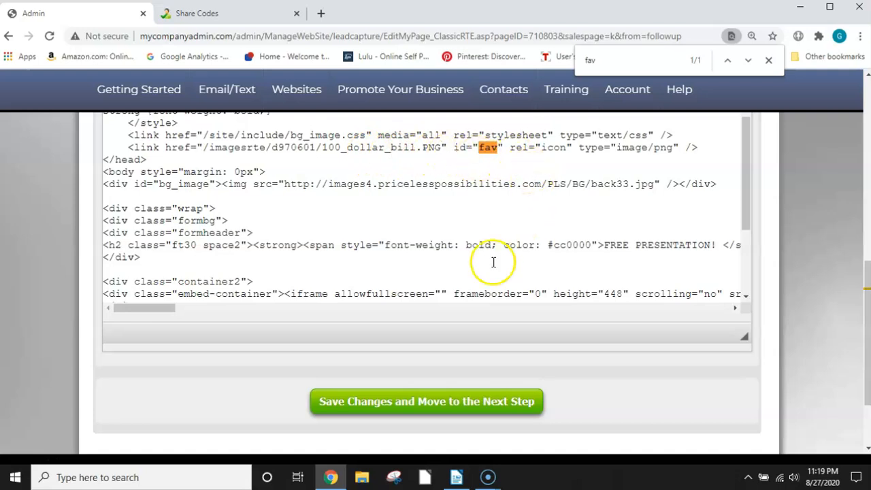
left_click(405, 402)
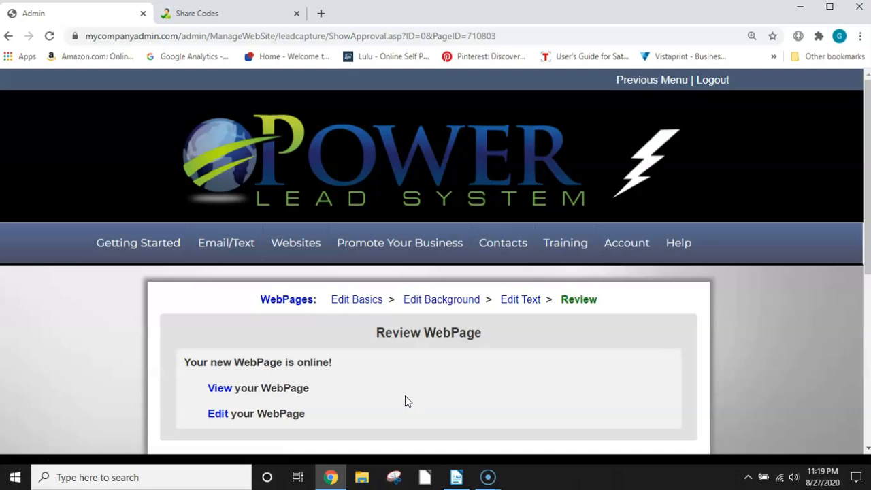
Step: View the live web page, skip the survey and continue through the funnel to the Easy List Building page, and close that tab
left_click(221, 388)
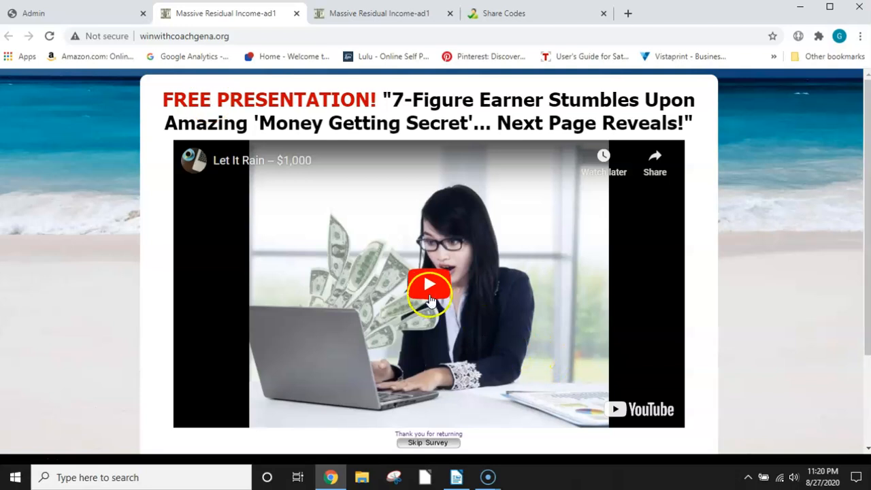
scroll(428, 282, "down", 1)
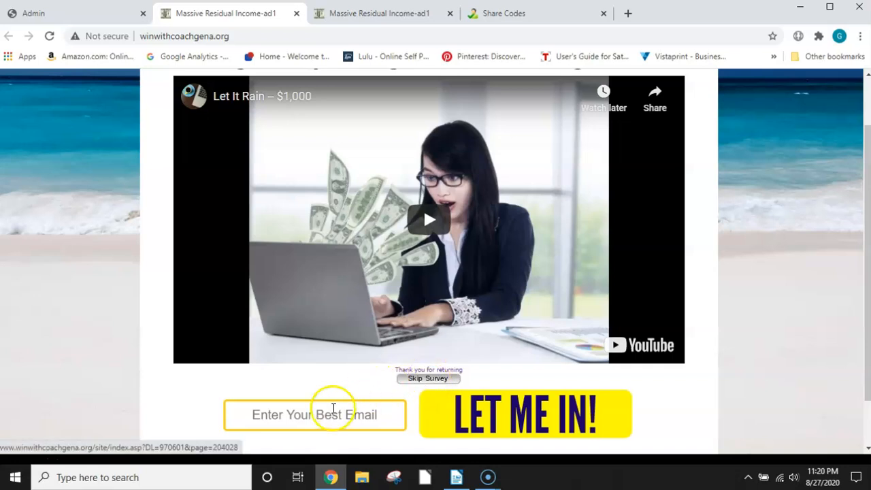
left_click(435, 379)
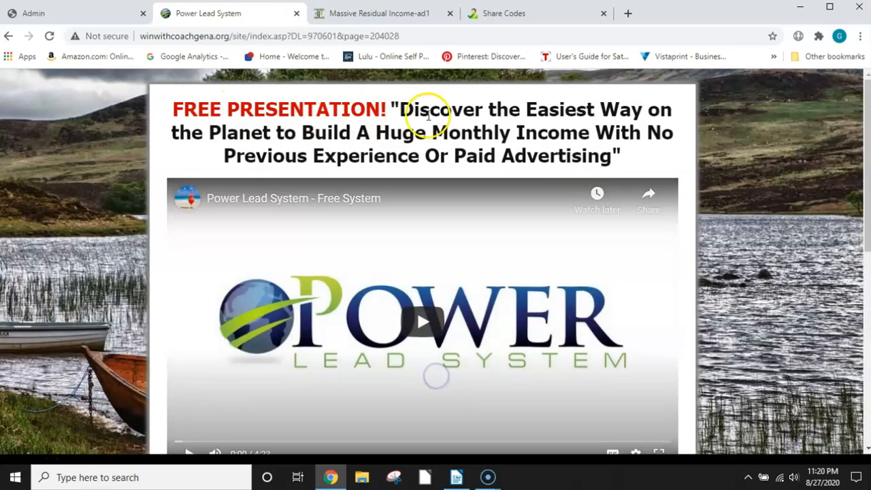
scroll(416, 275, "down", 2)
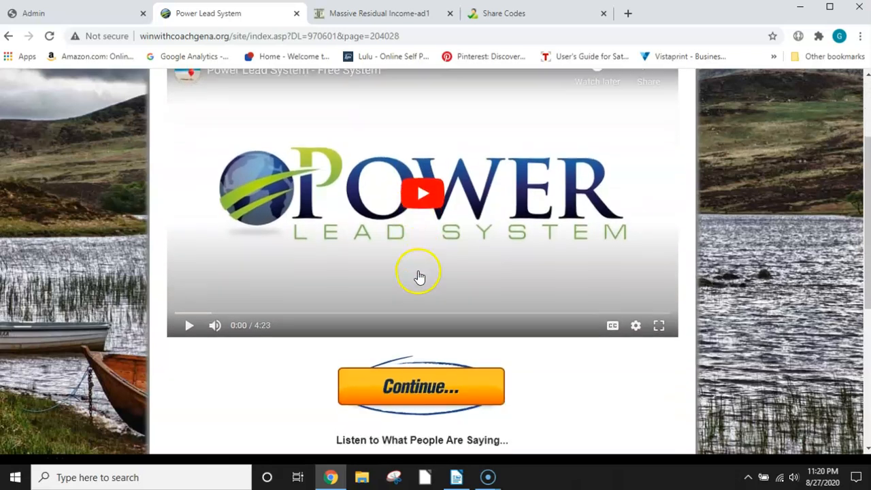
left_click(427, 386)
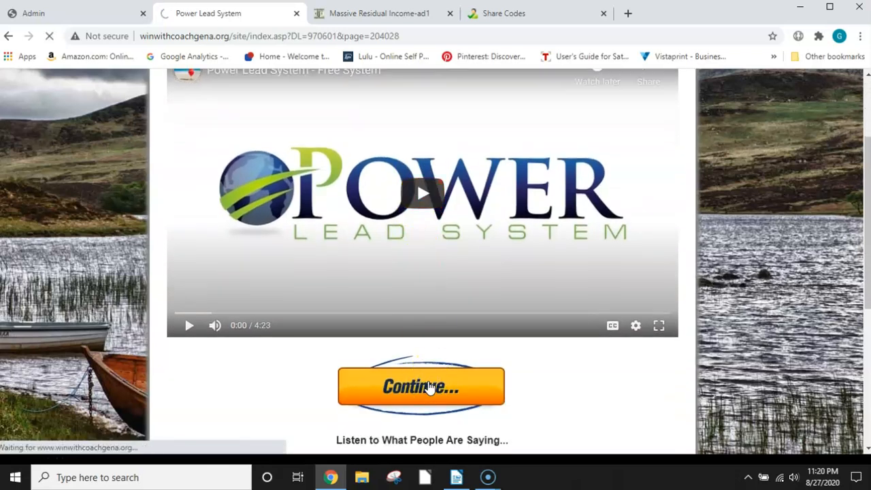
left_click(477, 376)
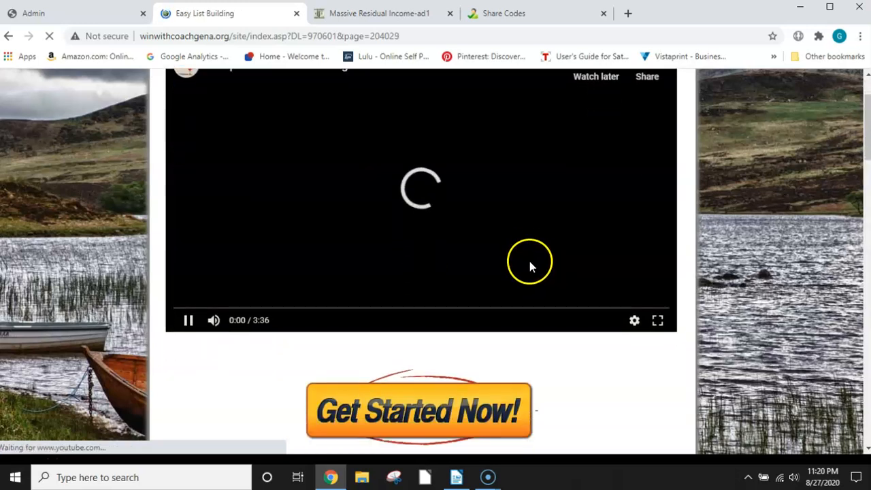
scroll(531, 260, "down", 1)
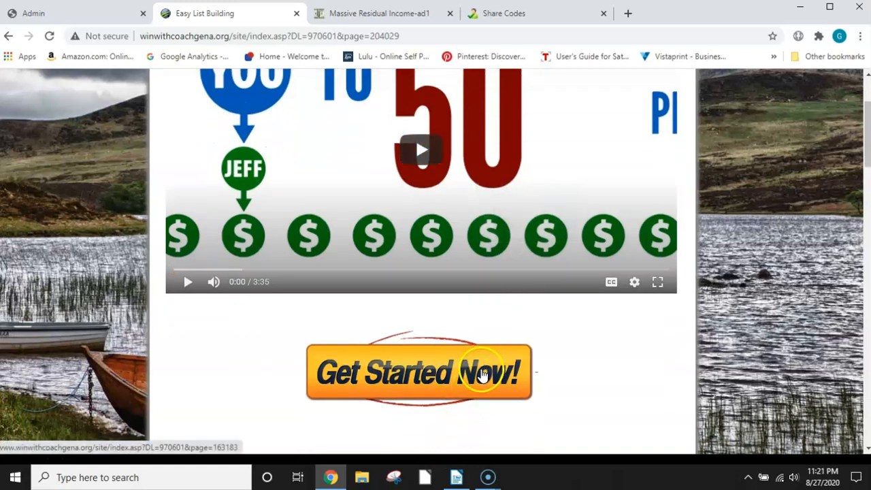
left_click(297, 13)
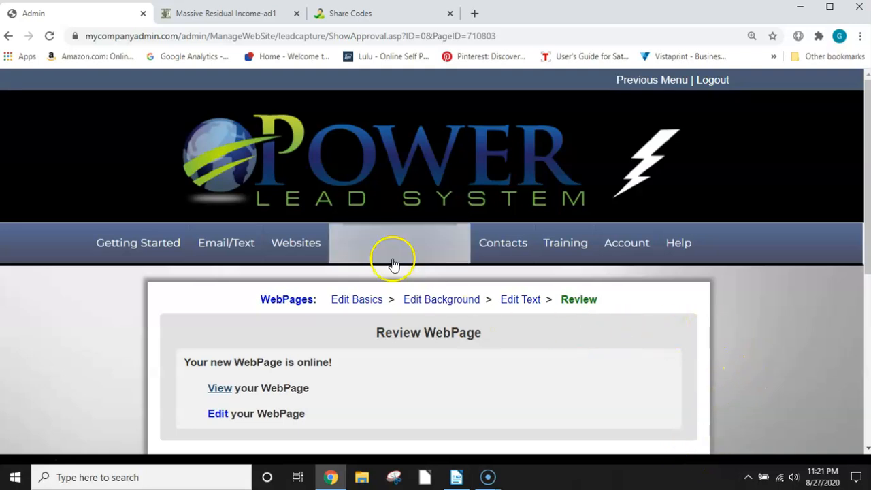
Step: Open My Sharing Codes and review the list of content shared with the account and the area for getting content under a code
mouse_move(374, 255)
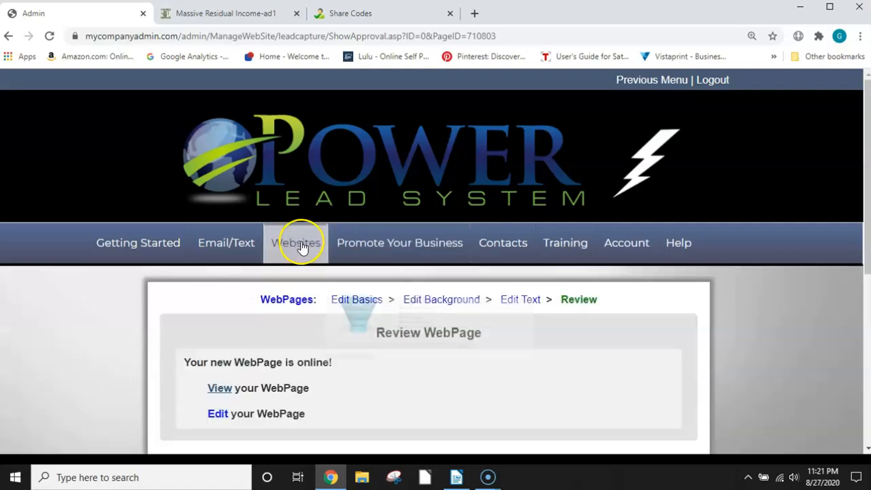
mouse_move(303, 248)
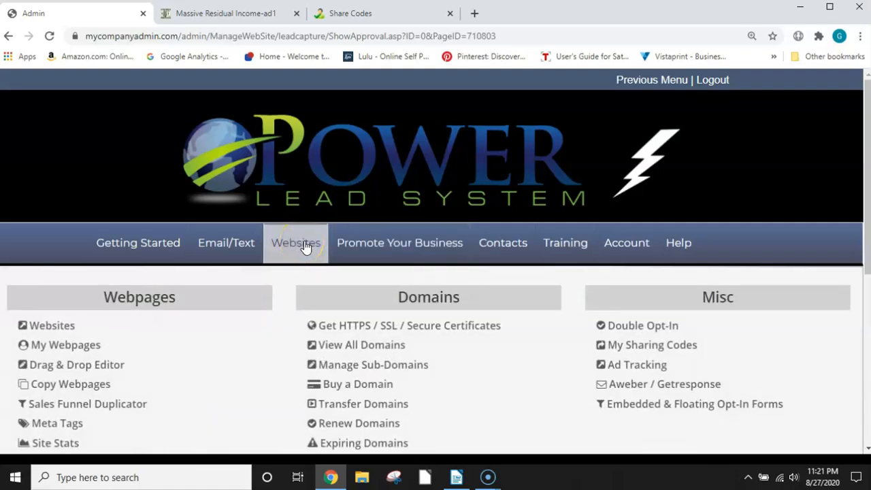
left_click(649, 348)
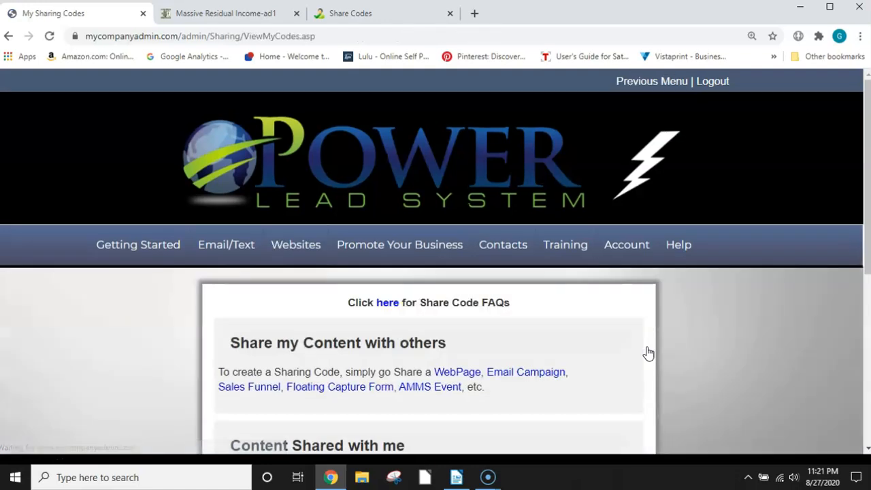
scroll(444, 375, "down", 2)
scroll(445, 375, "down", 2)
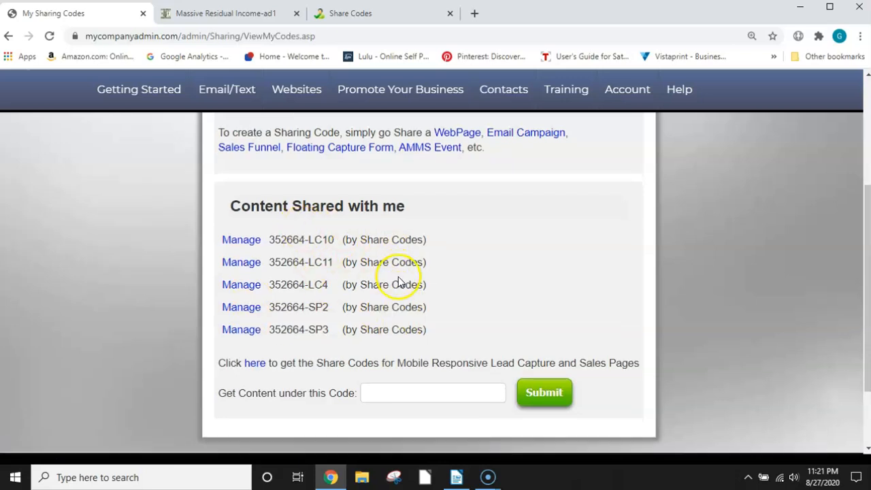
scroll(399, 281, "down", 2)
scroll(354, 224, "up", 2)
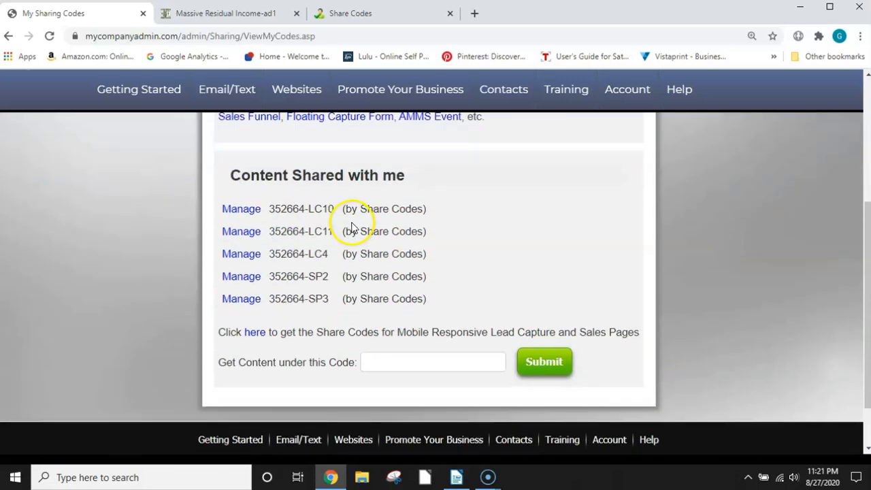
scroll(299, 267, "up", 3)
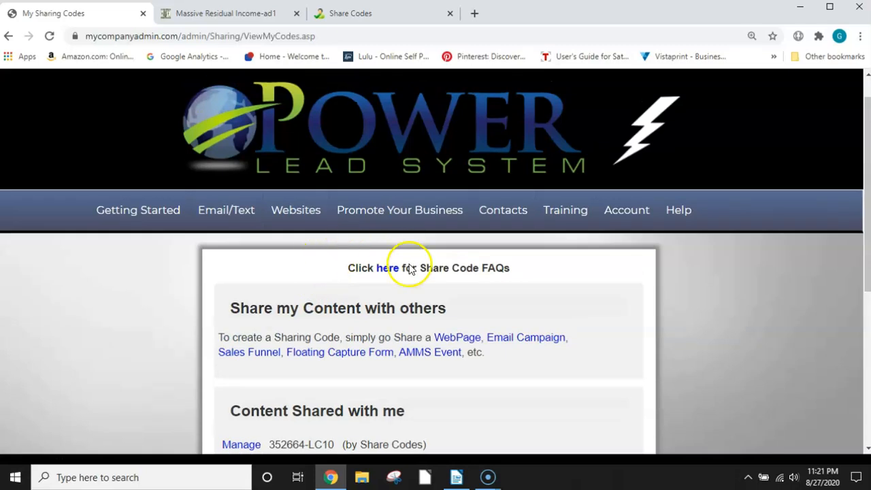
scroll(350, 350, "down", 3)
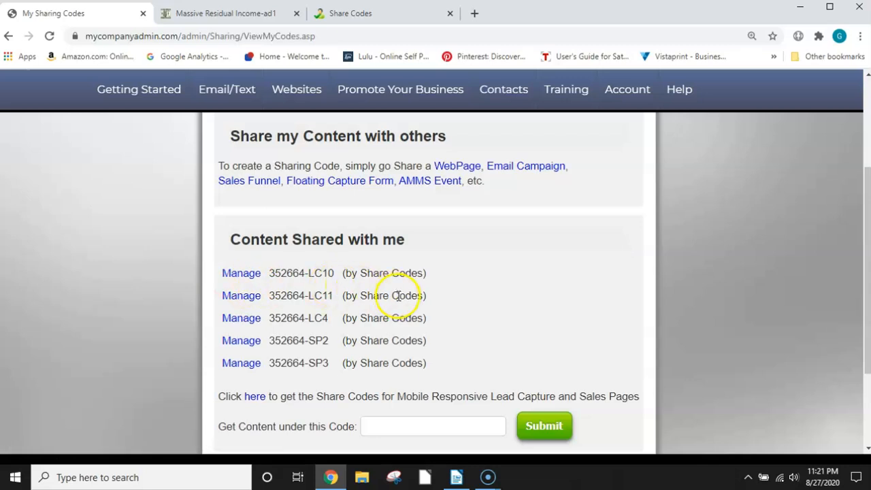
scroll(396, 295, "up", 2)
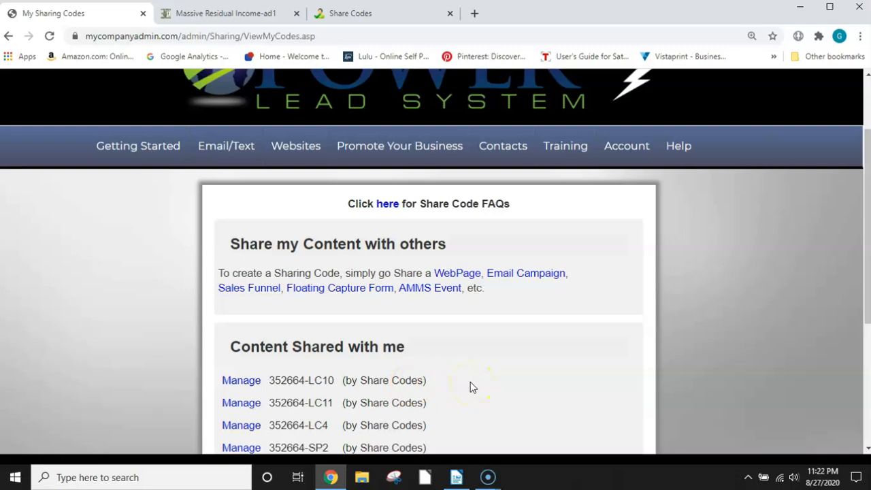
scroll(496, 397, "up", 1)
scroll(498, 400, "up", 1)
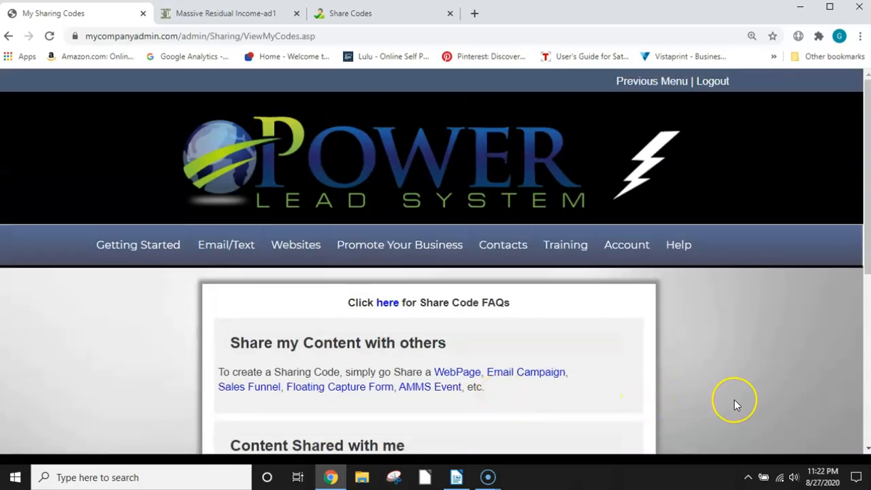